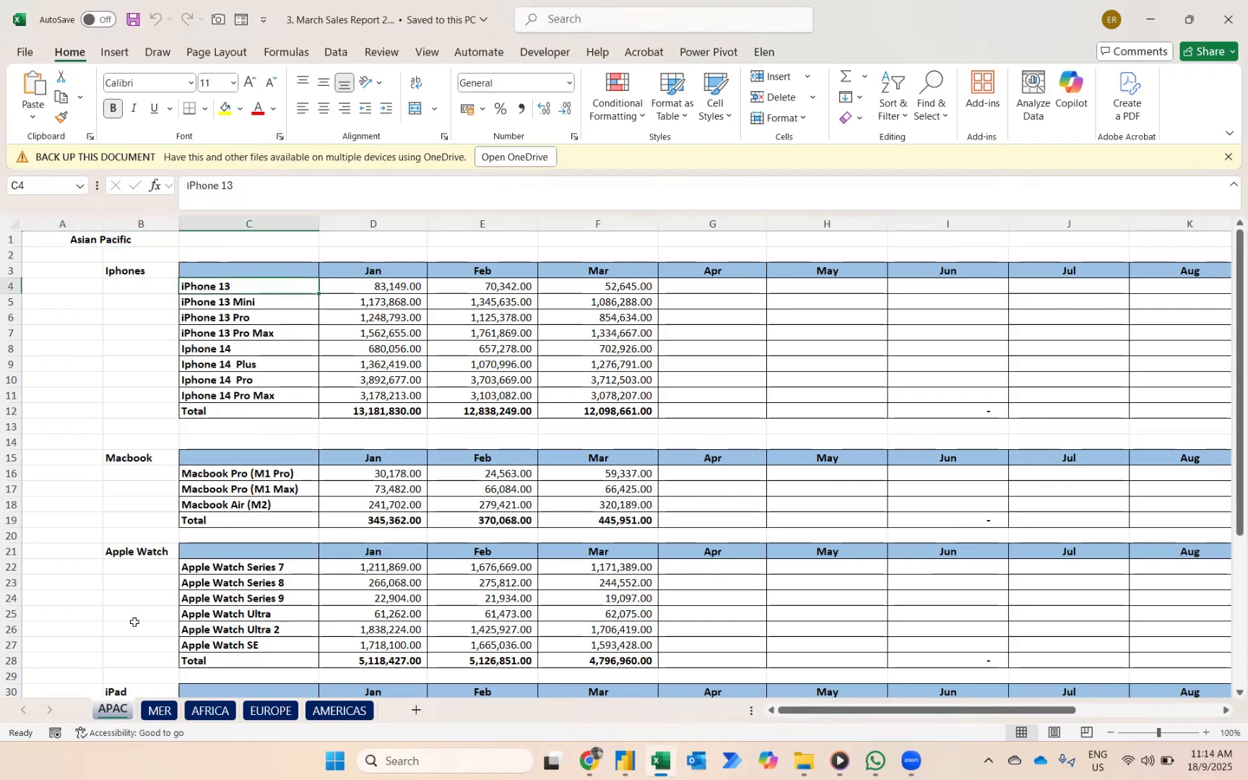
# Review the MER, AFRICA, EUROPE and AMERICAS sheets of the March sales workbook
pyautogui.click(159, 711)
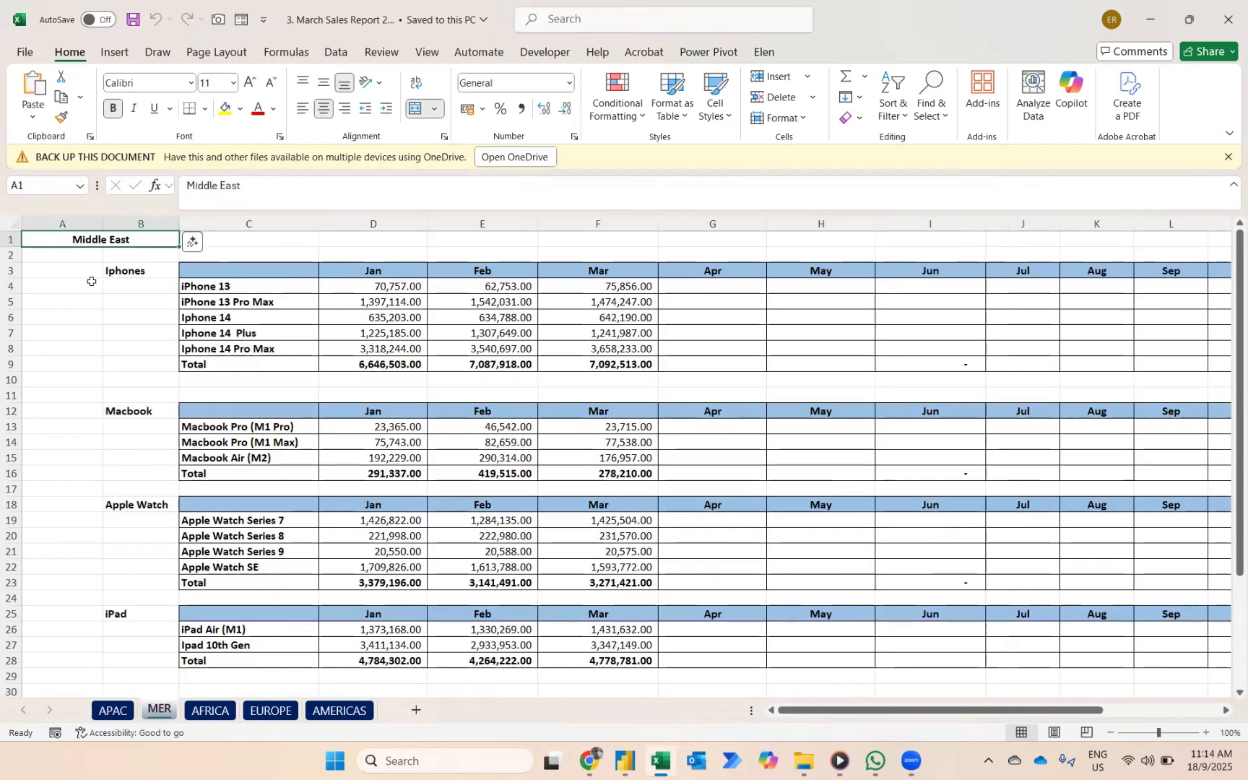
pyautogui.click(209, 711)
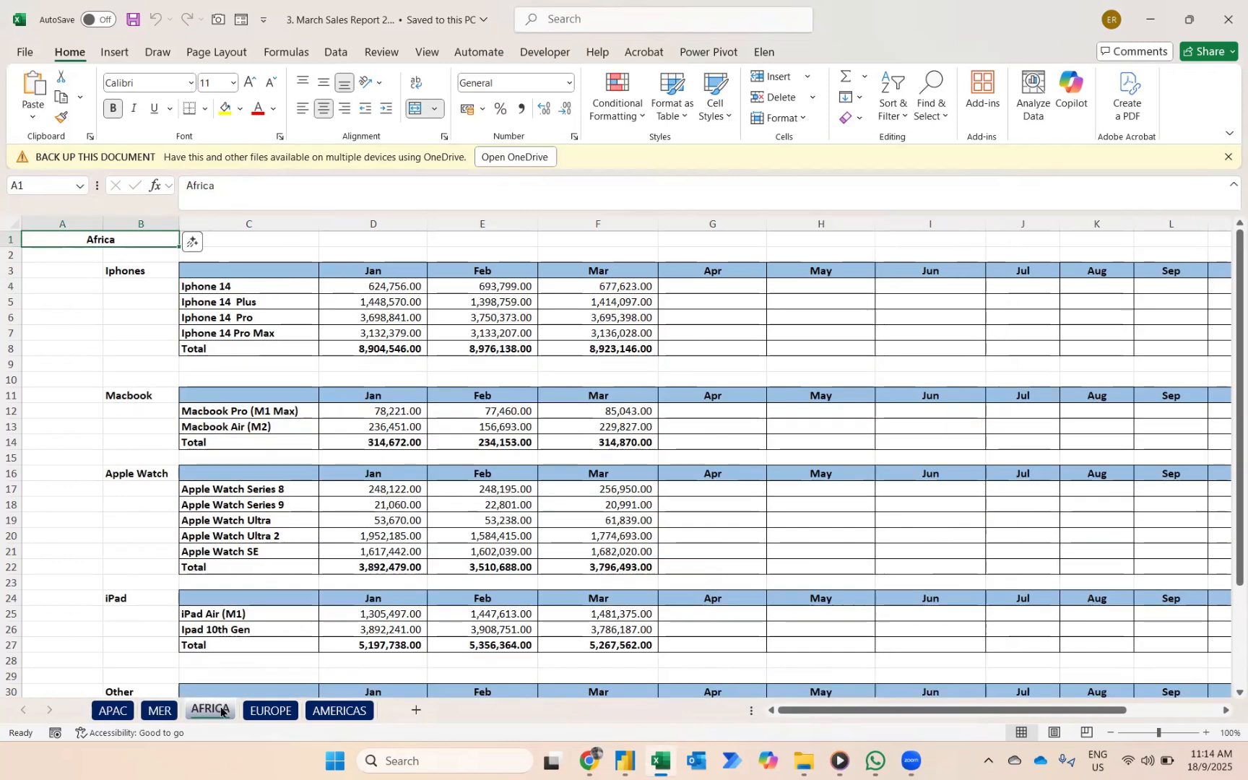
pyautogui.click(263, 710)
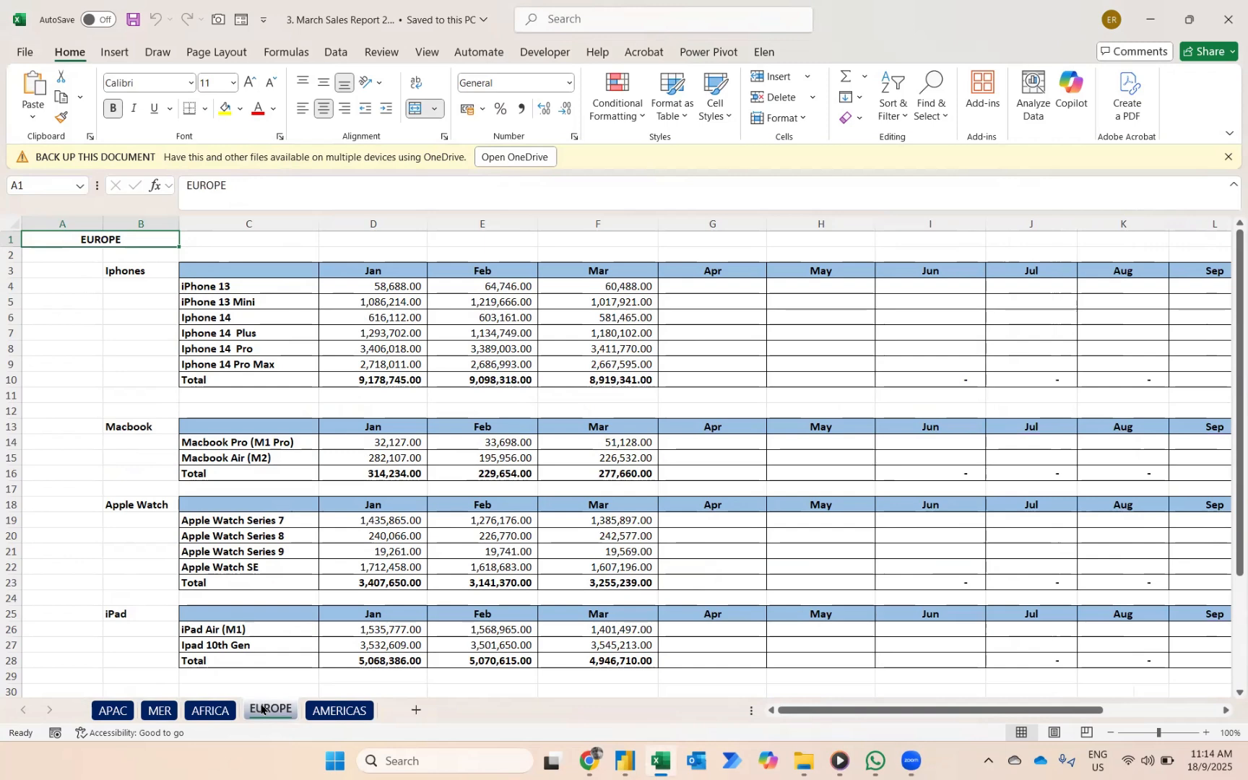
pyautogui.click(328, 713)
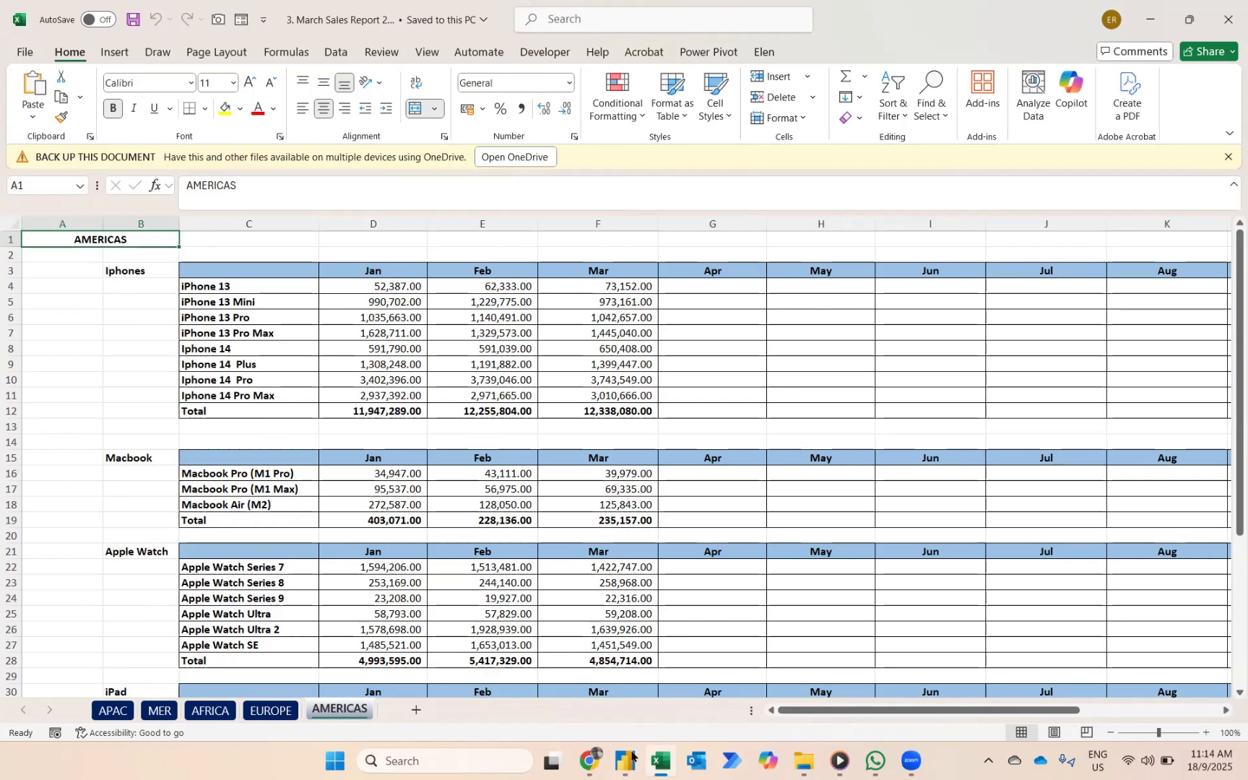
# Switch to Power BI Desktop and import the Excel file "3. March Sales Report 2024" from the Case Study 5 - Global Apple Sales Report folder
pyautogui.moveTo(632, 756)
pyautogui.click(601, 676)
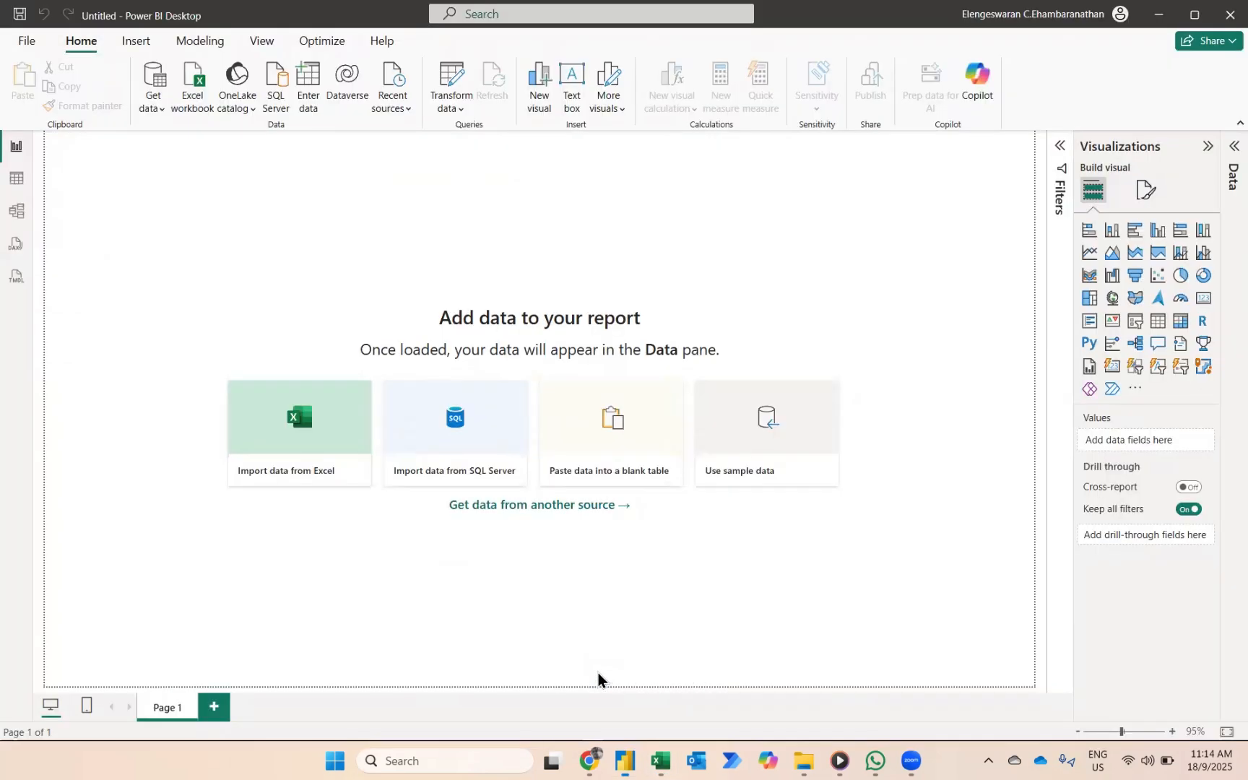
pyautogui.click(300, 451)
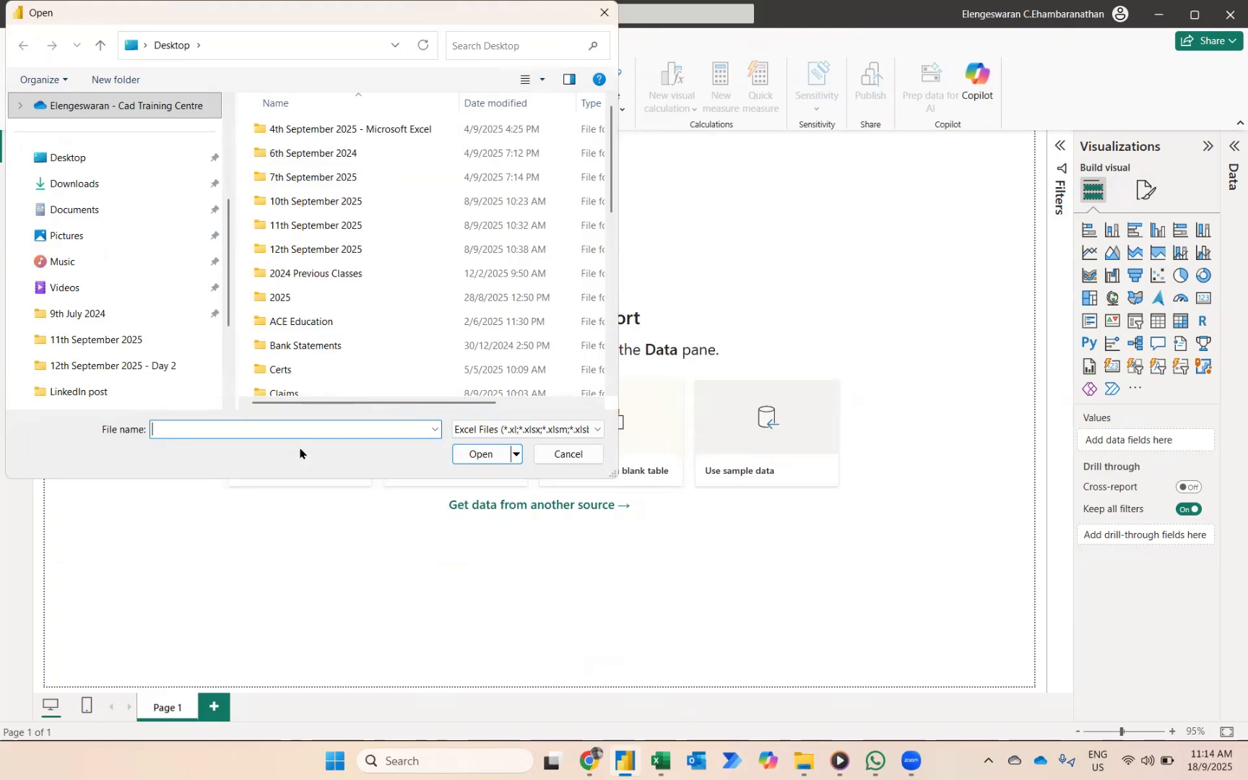
pyautogui.doubleClick(308, 244)
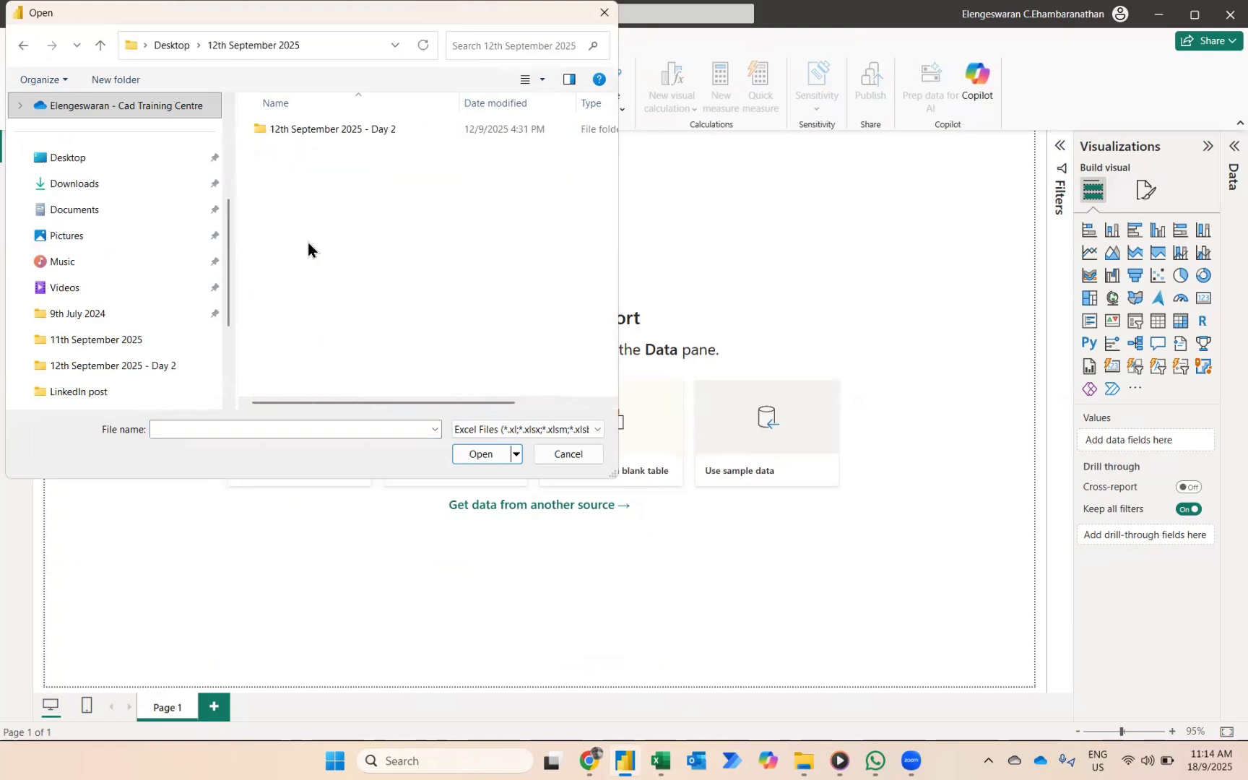
pyautogui.doubleClick(262, 134)
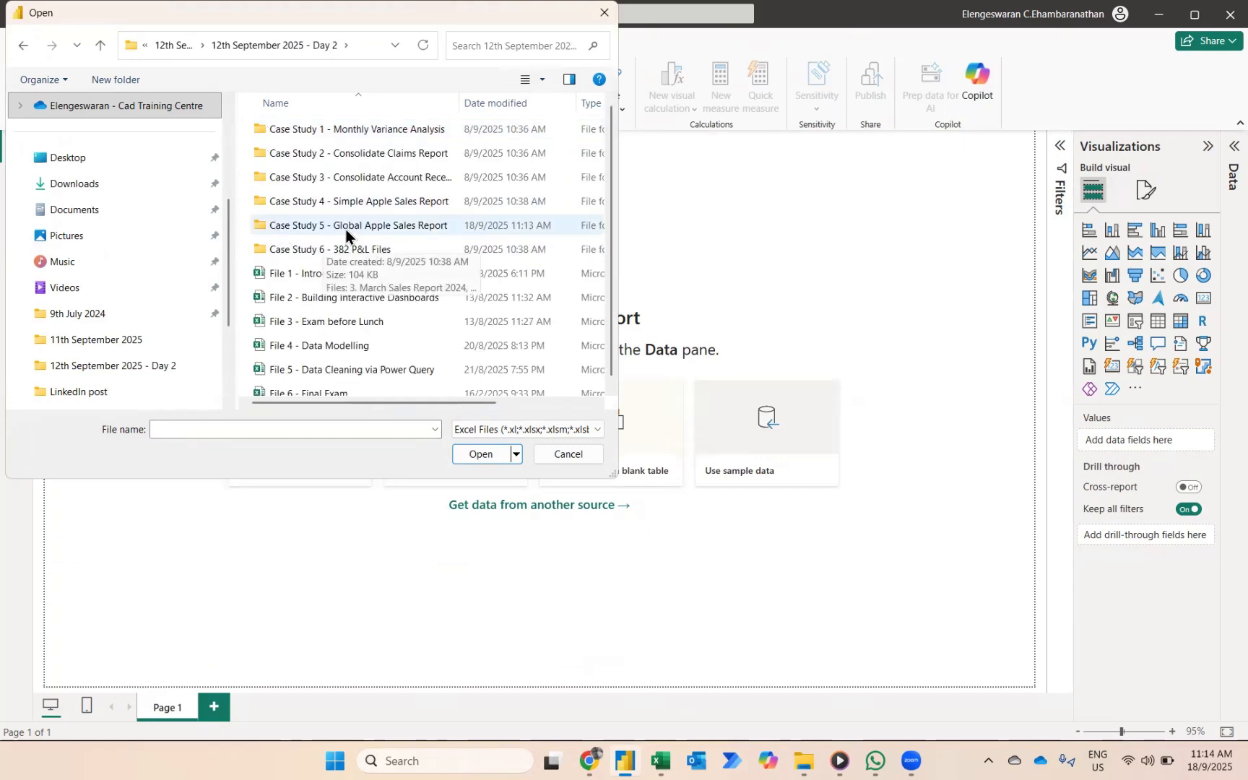
pyautogui.doubleClick(405, 228)
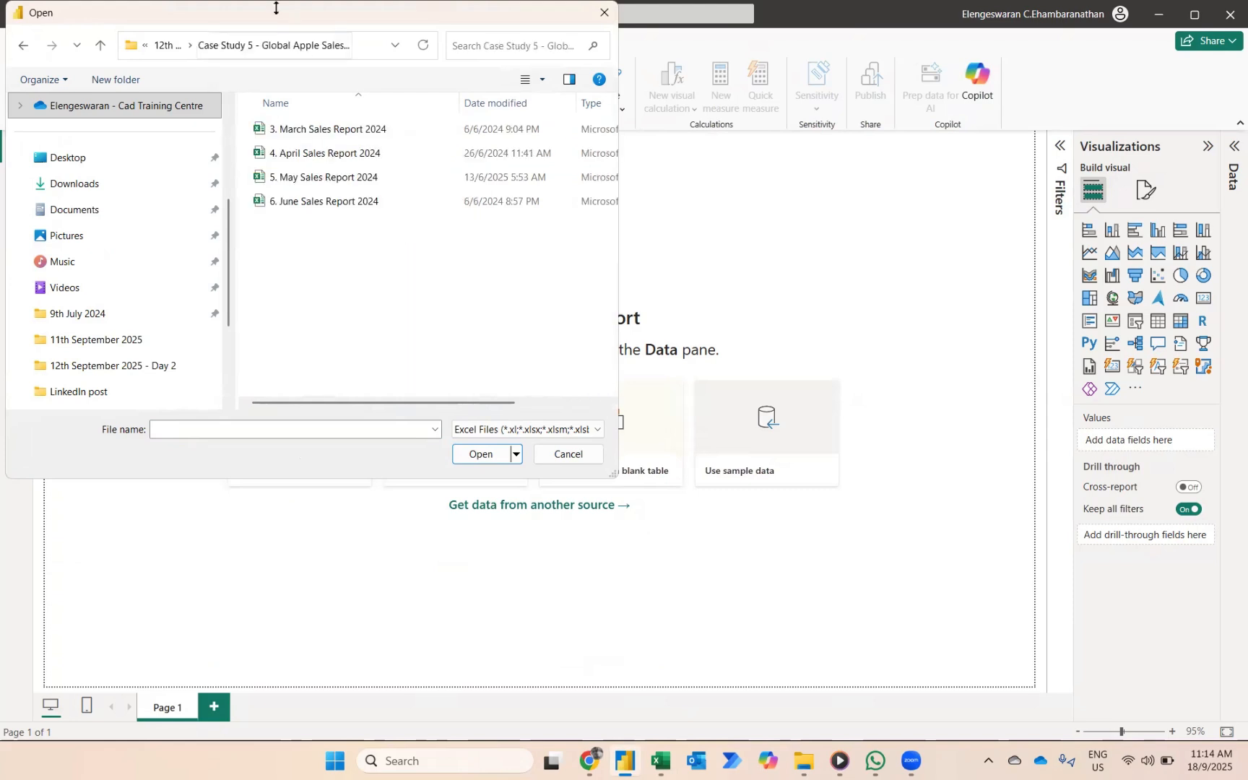
pyautogui.moveTo(261, 13); pyautogui.dragTo(275, 124)
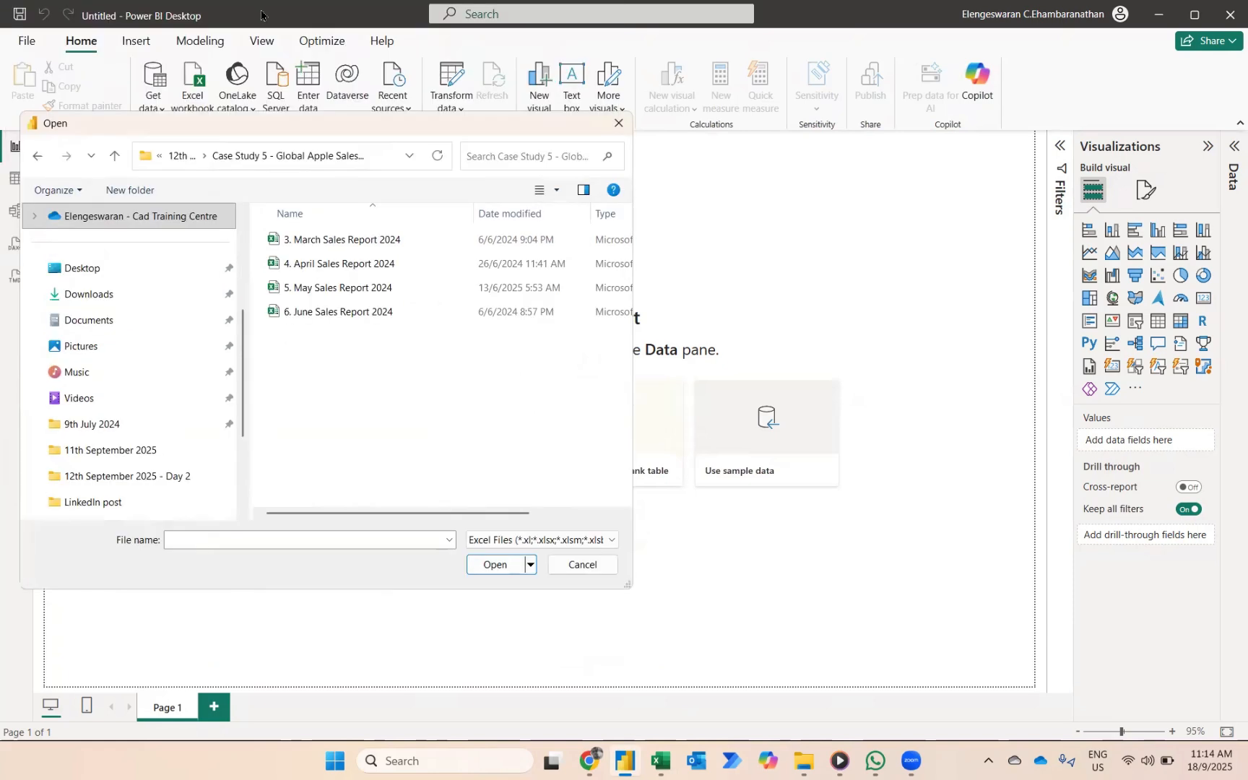
pyautogui.click(314, 242)
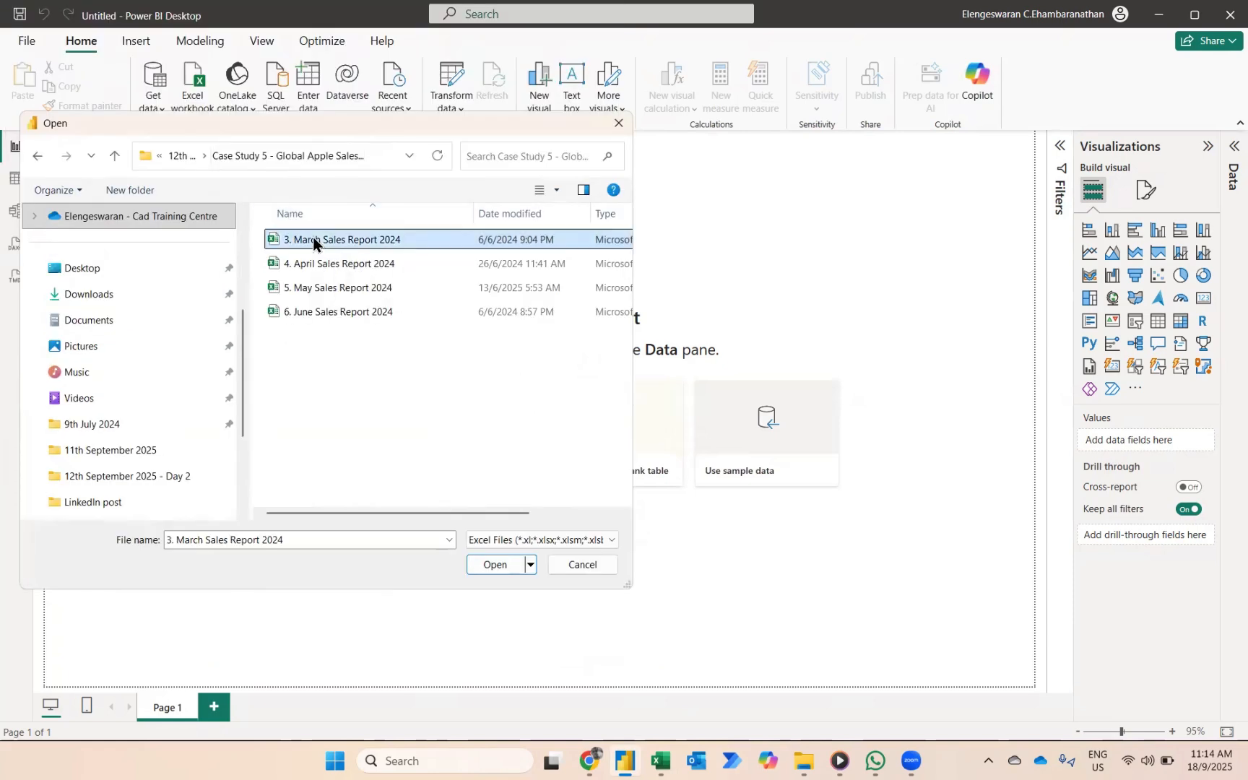
pyautogui.click(479, 567)
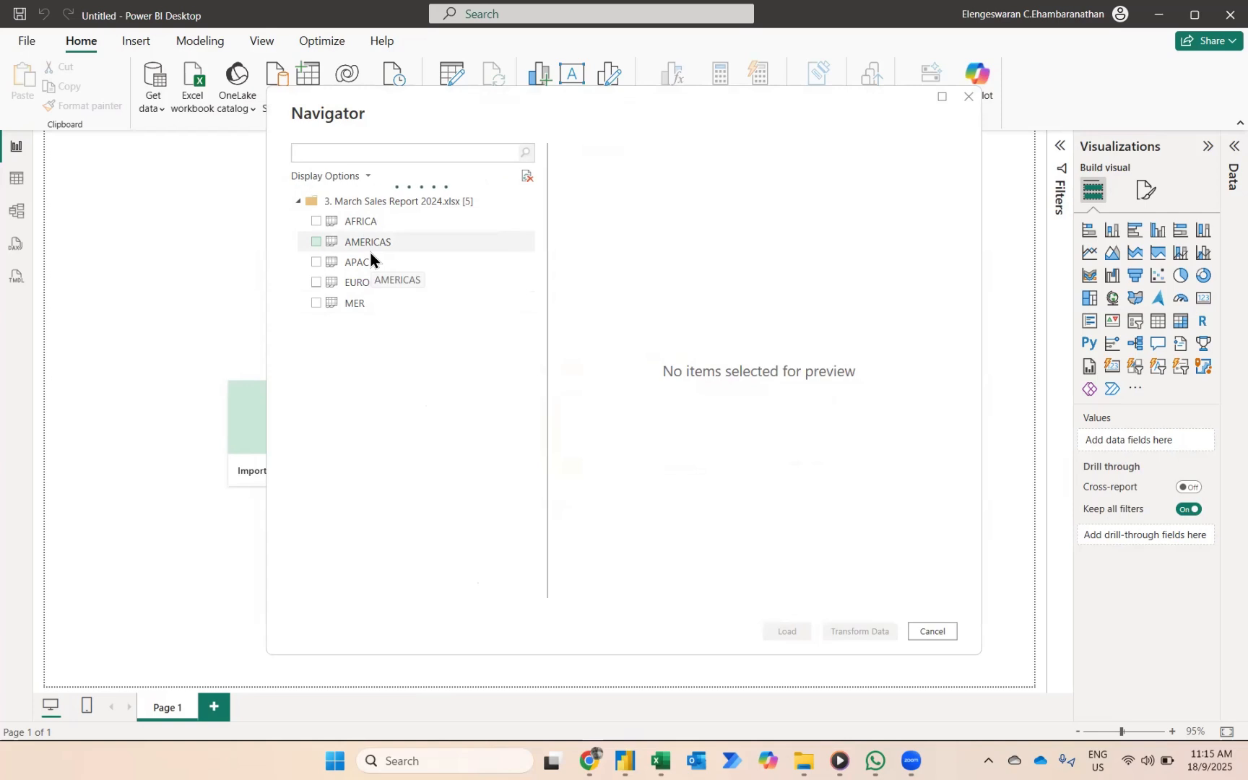
# Bring the AFRICA sheet into Power Query for transformation and delete all its applied steps after Source
pyautogui.click(316, 221)
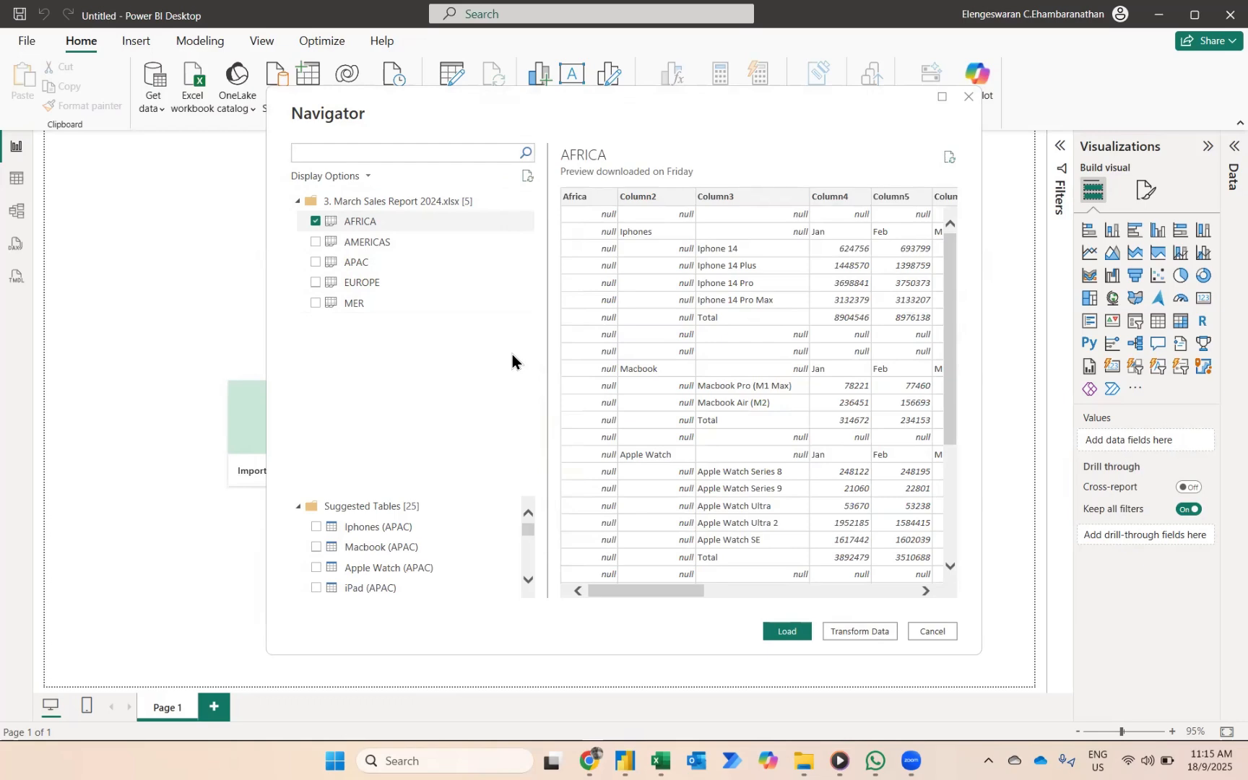
pyautogui.click(853, 631)
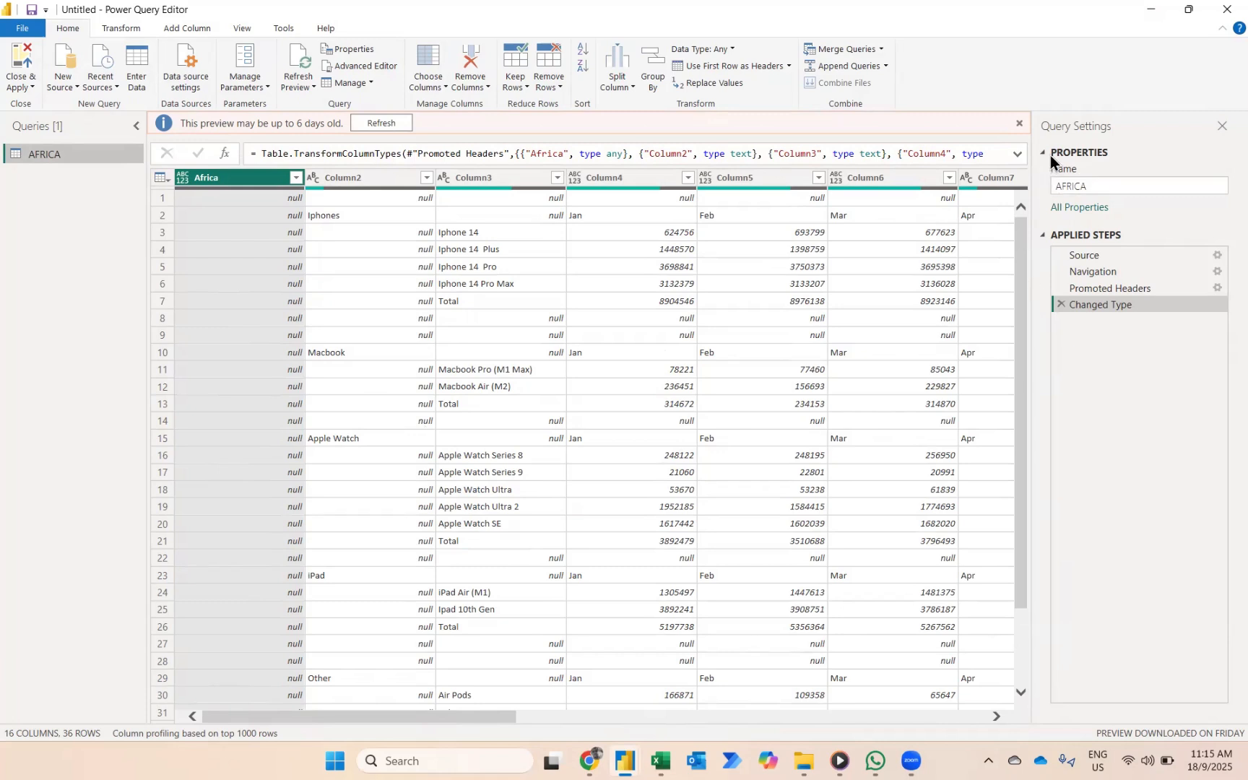
pyautogui.click(1061, 306)
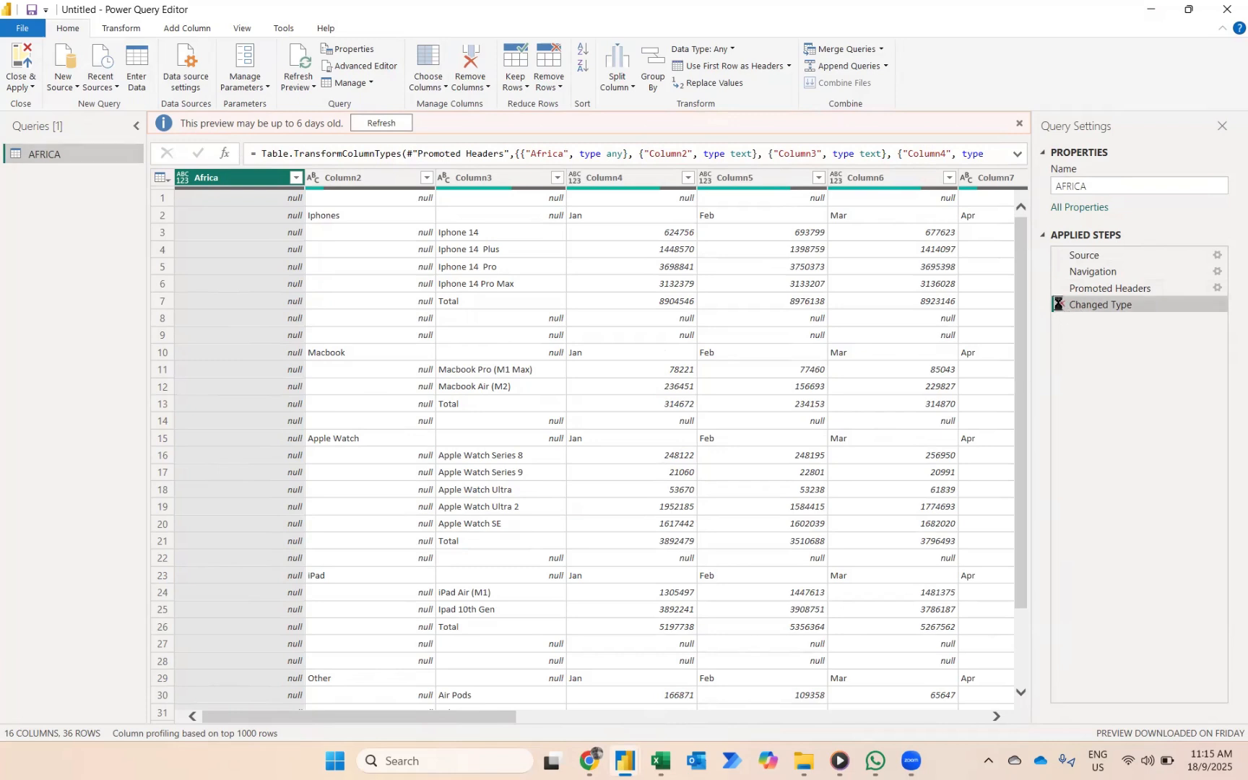
pyautogui.click(1060, 288)
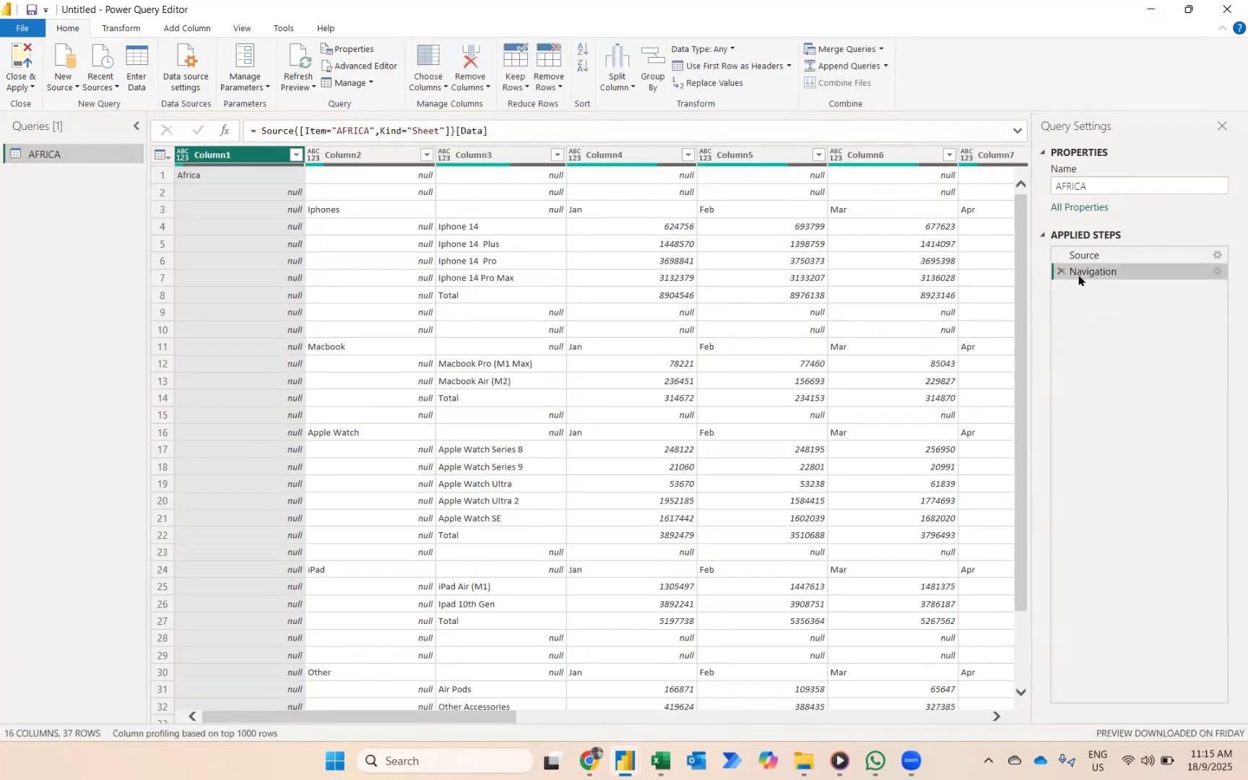
pyautogui.click(1061, 272)
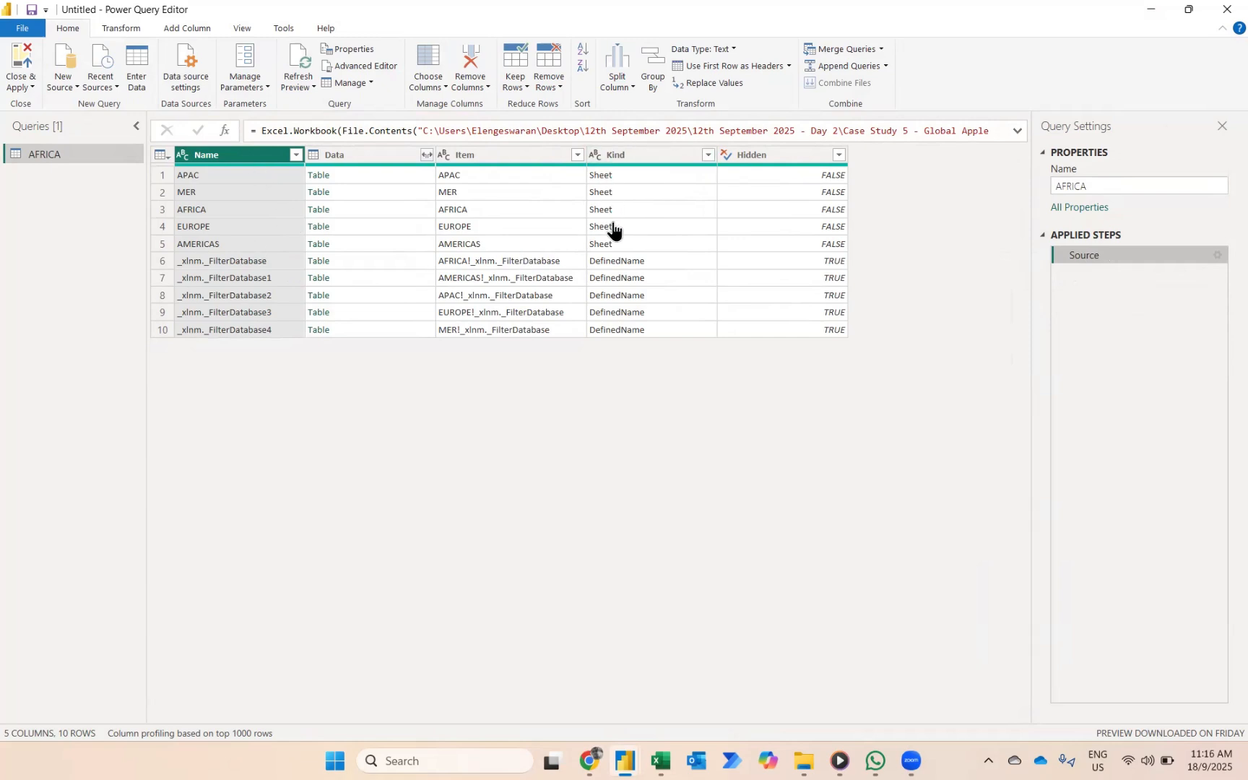
# Filter the Kind column to exclude DefinedName, keeping only Sheet rows
pyautogui.click(708, 155)
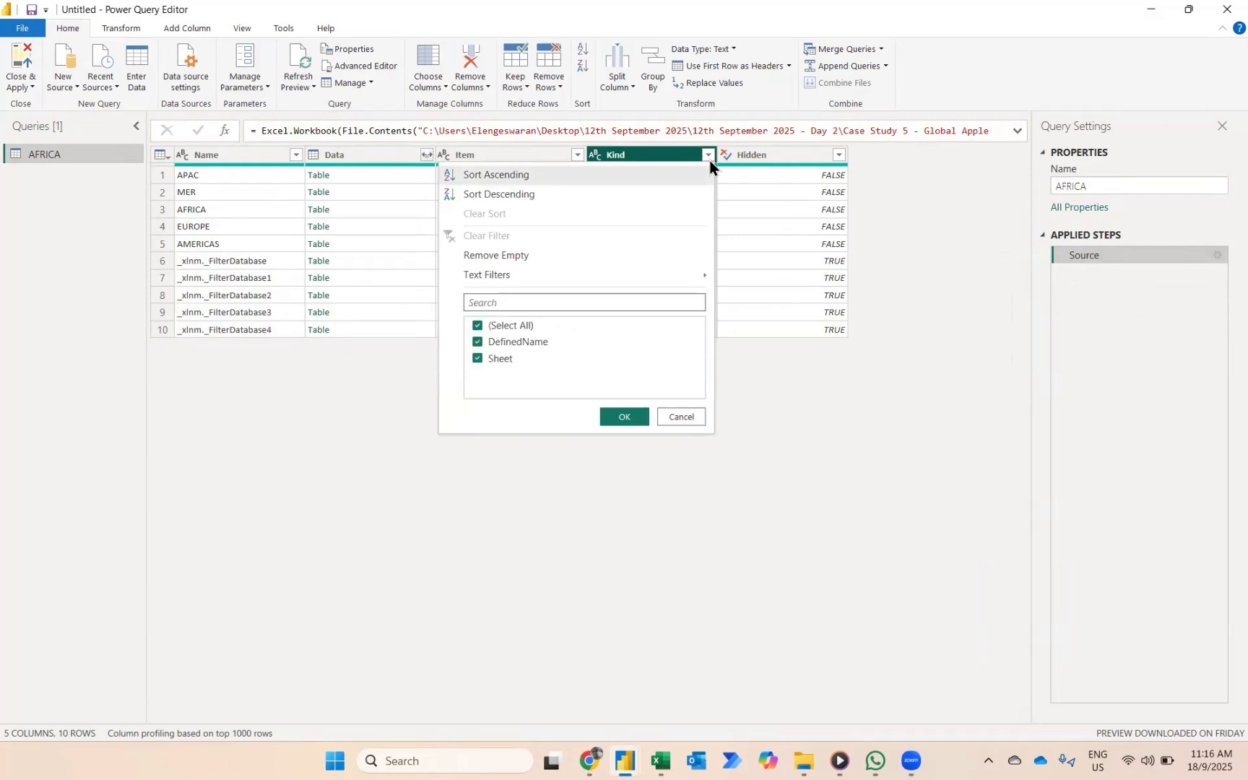
pyautogui.click(476, 342)
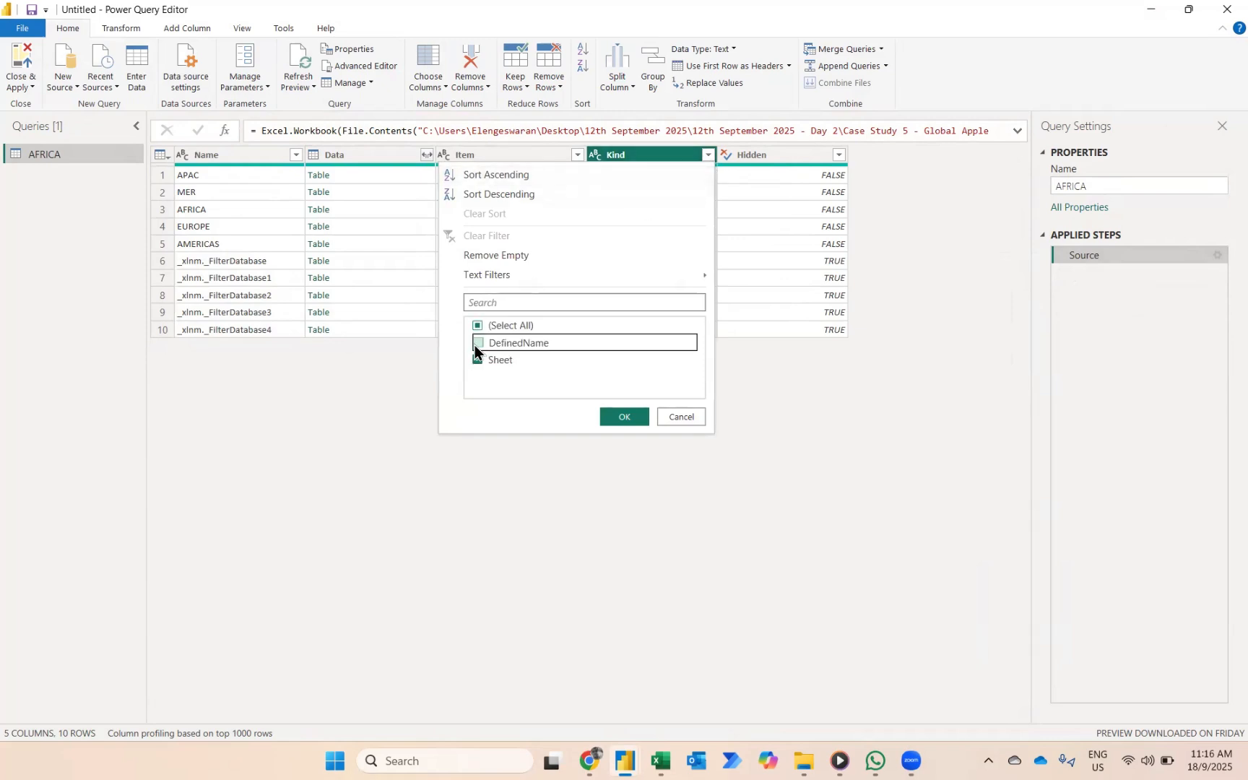
pyautogui.click(626, 419)
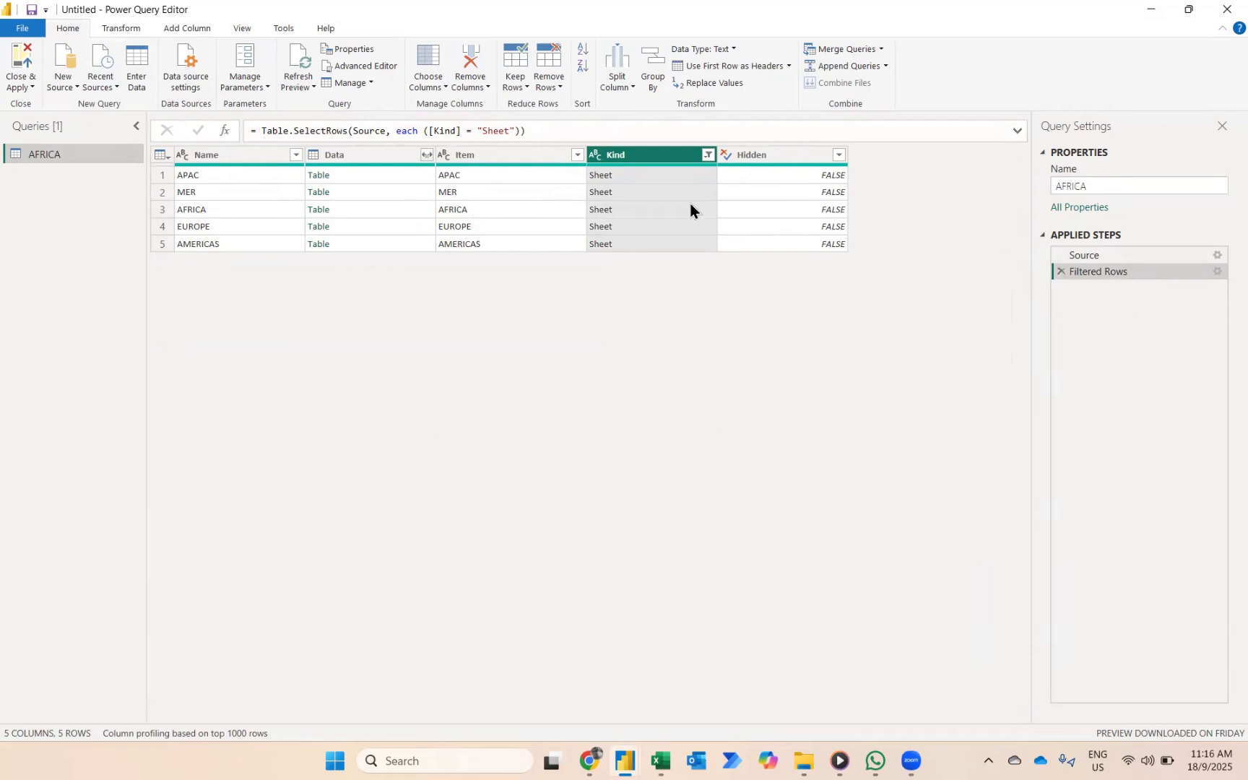
# Remove the Item, Kind and Hidden columns from the query
pyautogui.click(485, 156)
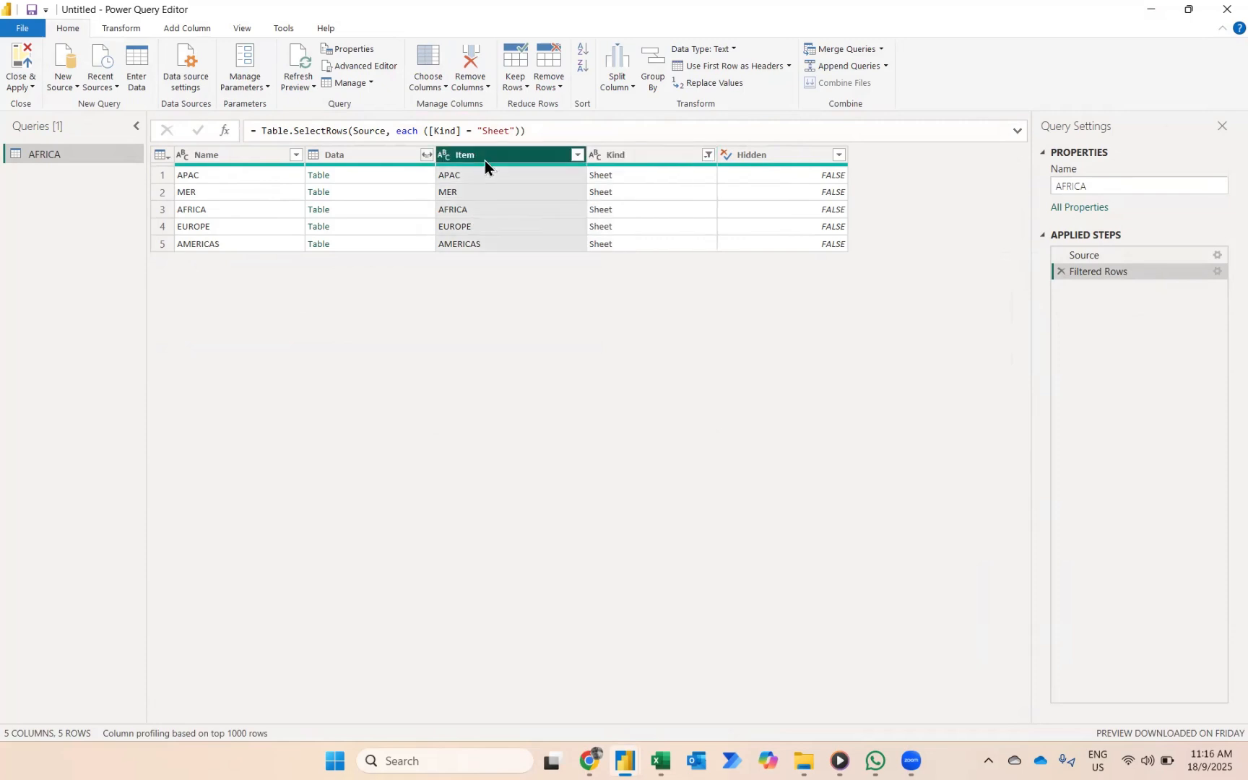
pyautogui.keyDown('shift'); pyautogui.click(815, 162); pyautogui.keyUp('shift')
pyautogui.press('Delete')
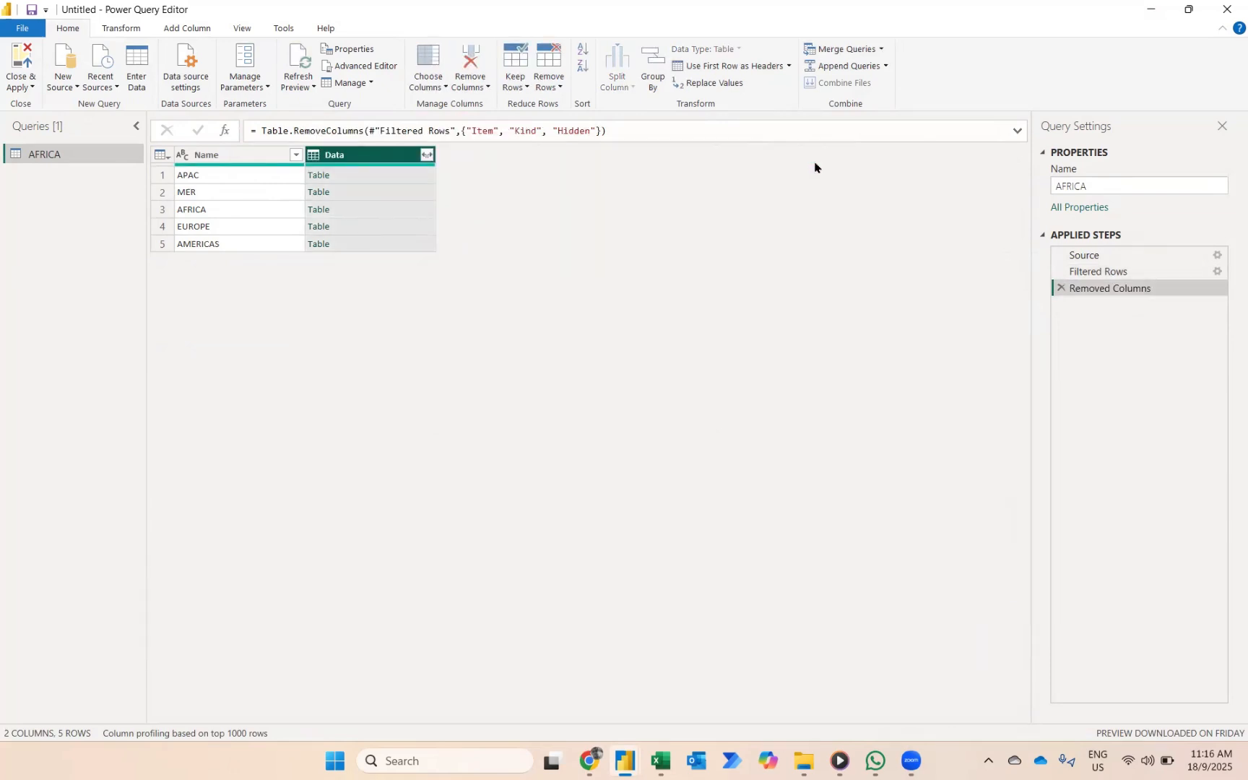
# Expand every column of the Data tables with the original name as prefix, and apply the Name filter with all regions selected
pyautogui.click(426, 156)
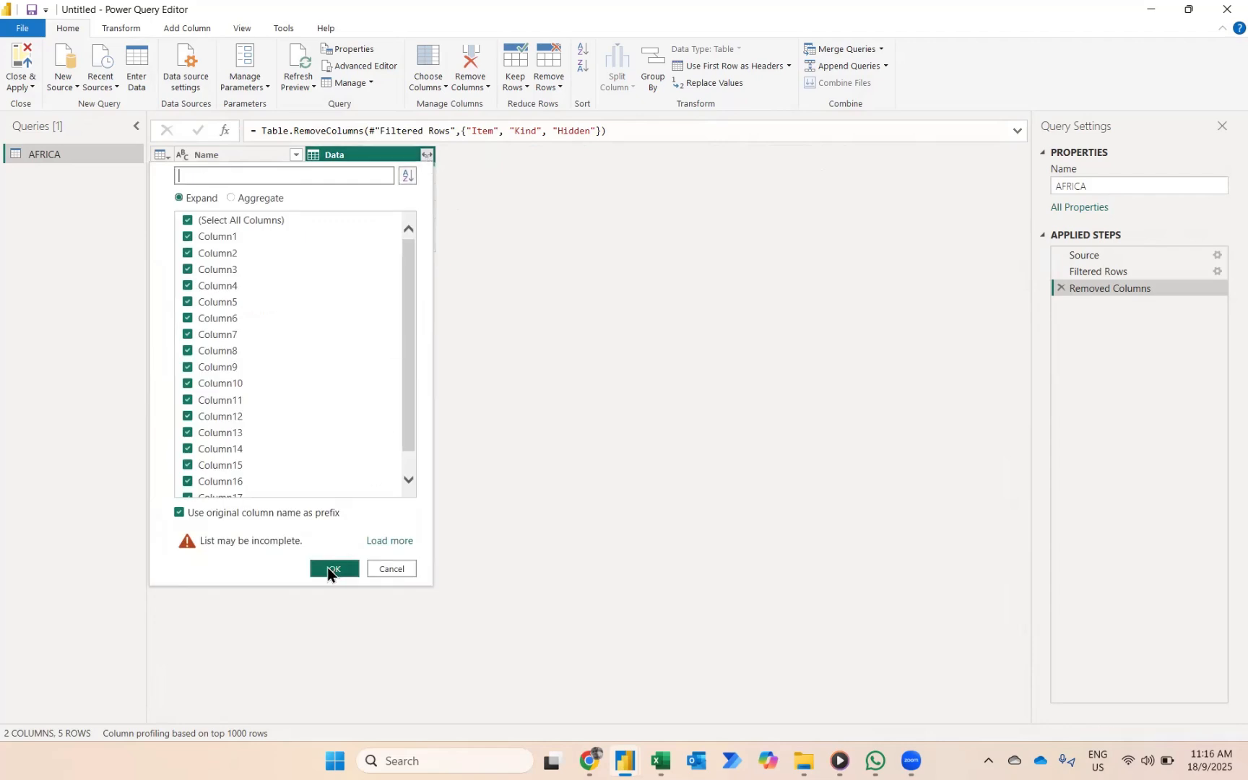
pyautogui.click(327, 568)
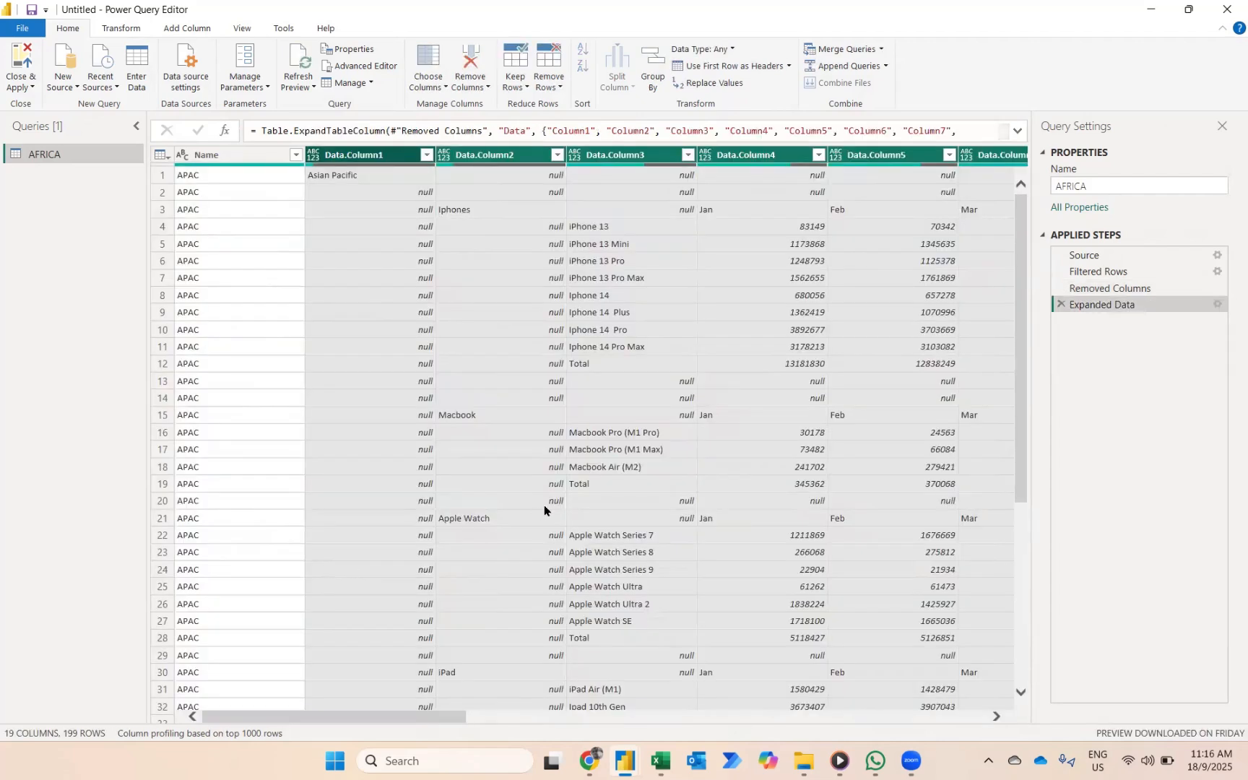
pyautogui.hscroll(10, 544, 506)
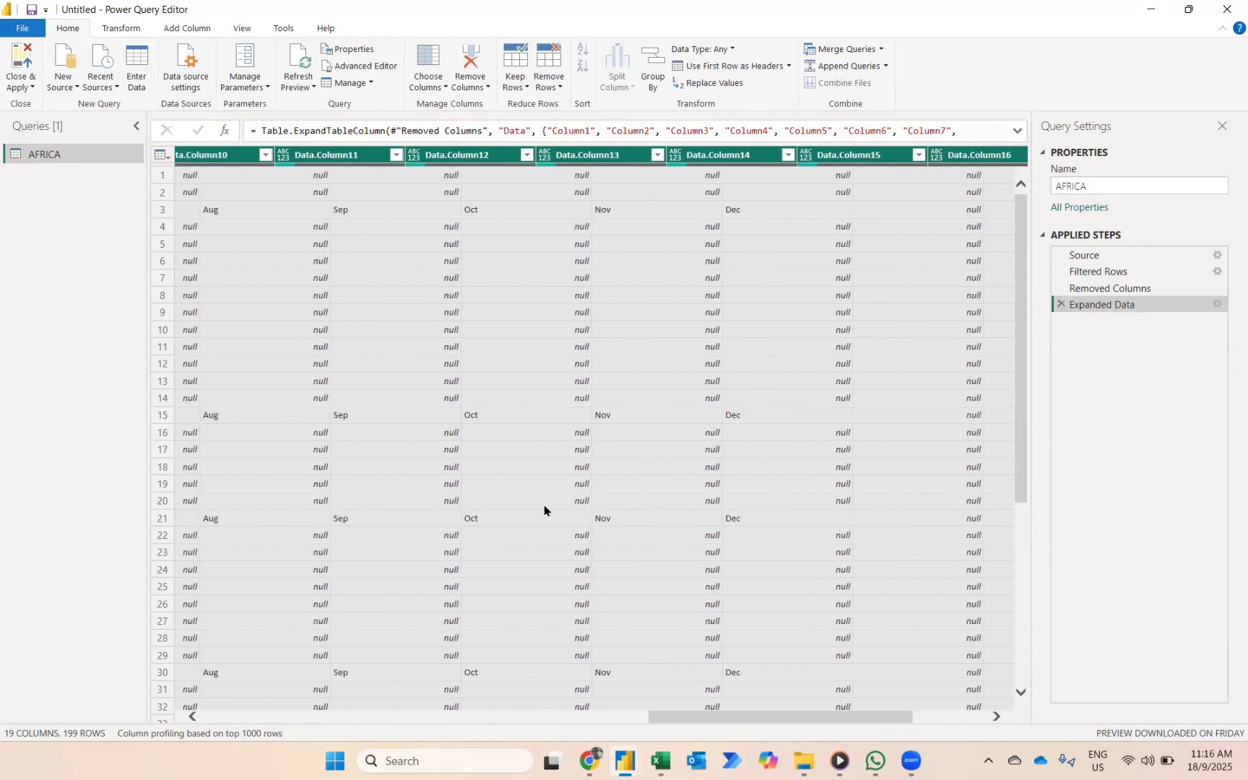
pyautogui.hscroll(-12, 545, 510)
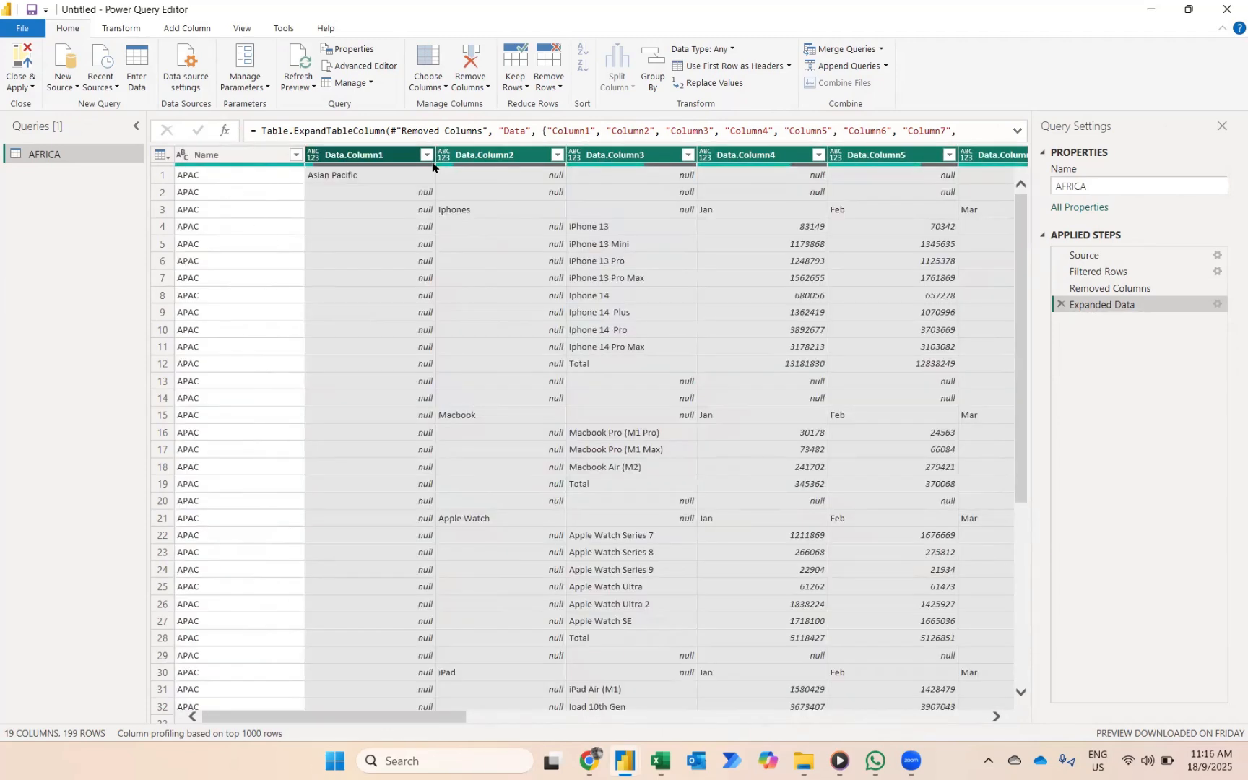
pyautogui.click(295, 154)
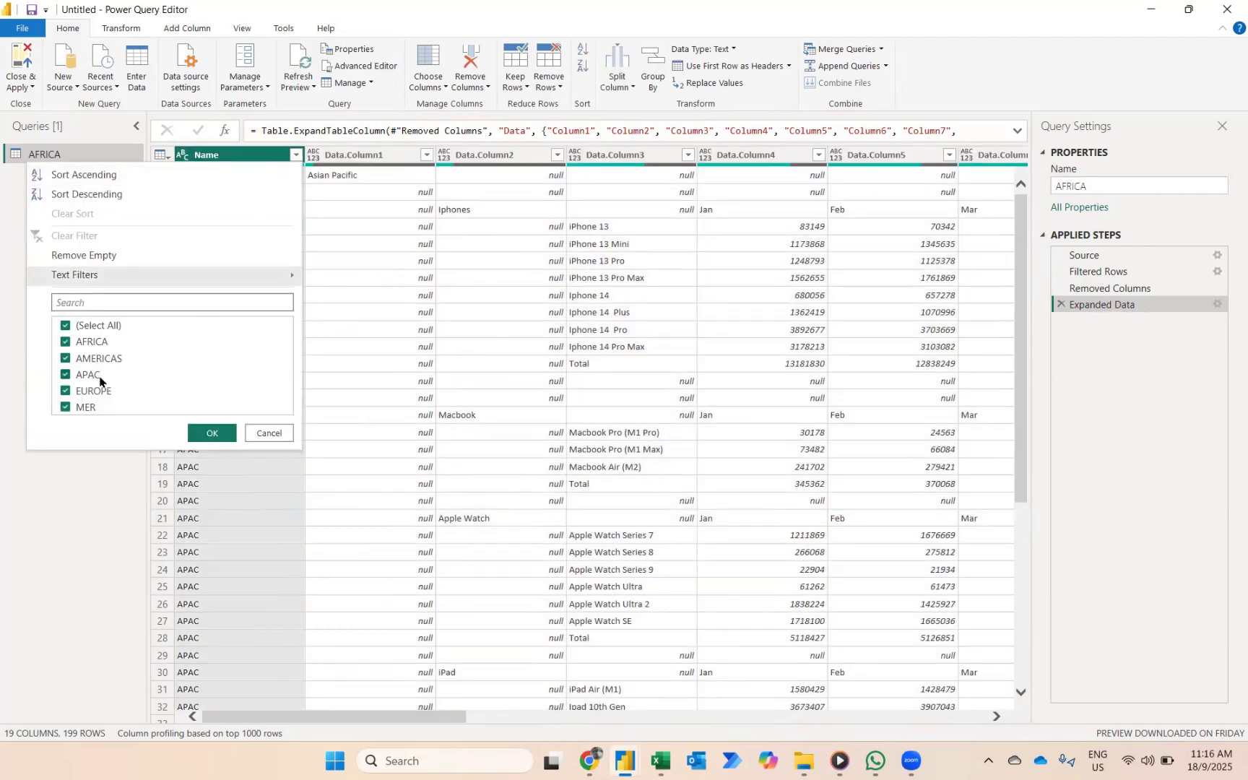
pyautogui.click(212, 433)
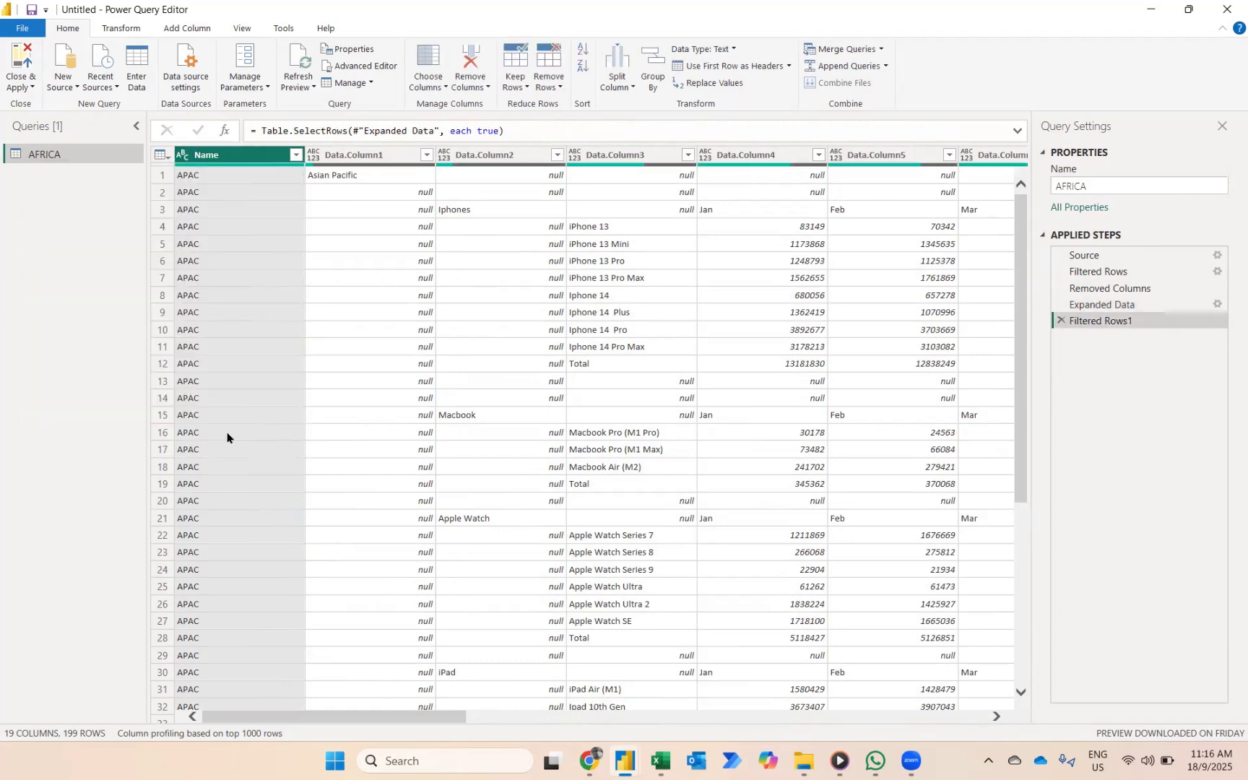
# Fill the values down in Data.Column1 and Data.Column2
pyautogui.click(354, 156)
pyautogui.keyDown('shift'); pyautogui.click(438, 155); pyautogui.keyUp('shift')
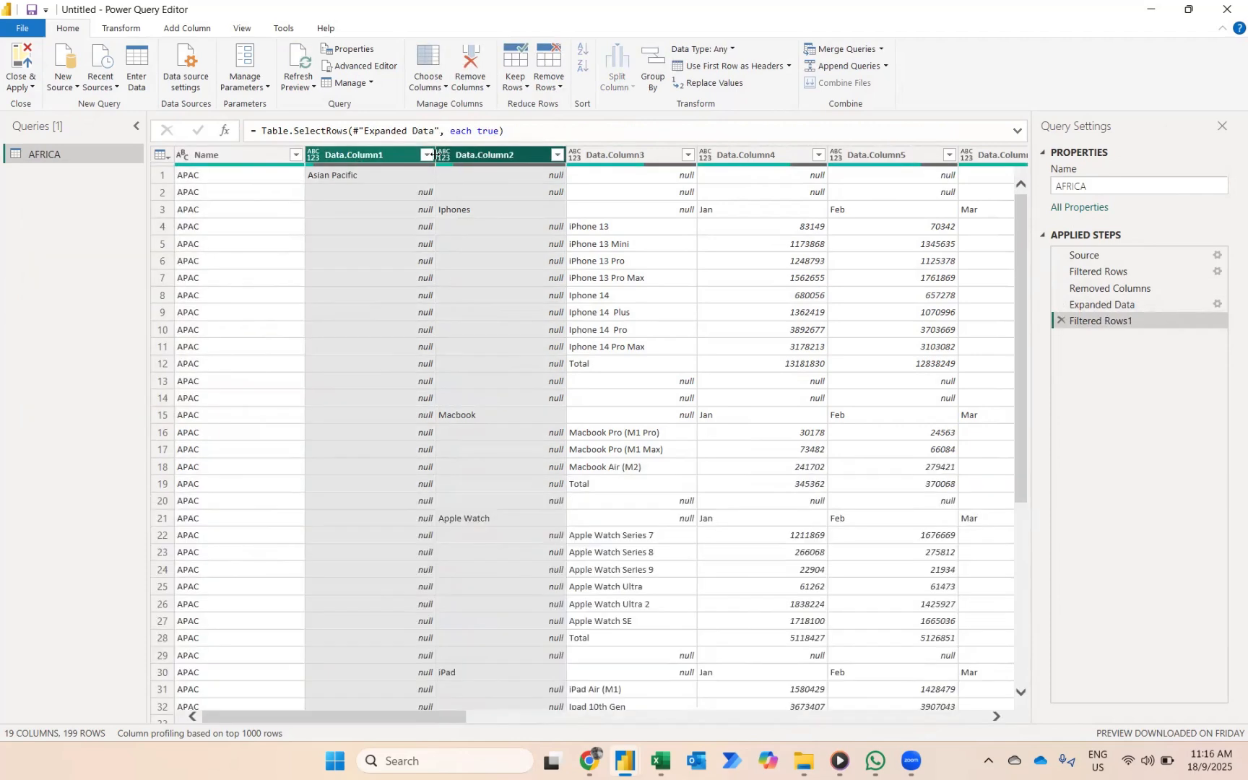
pyautogui.rightClick(455, 156)
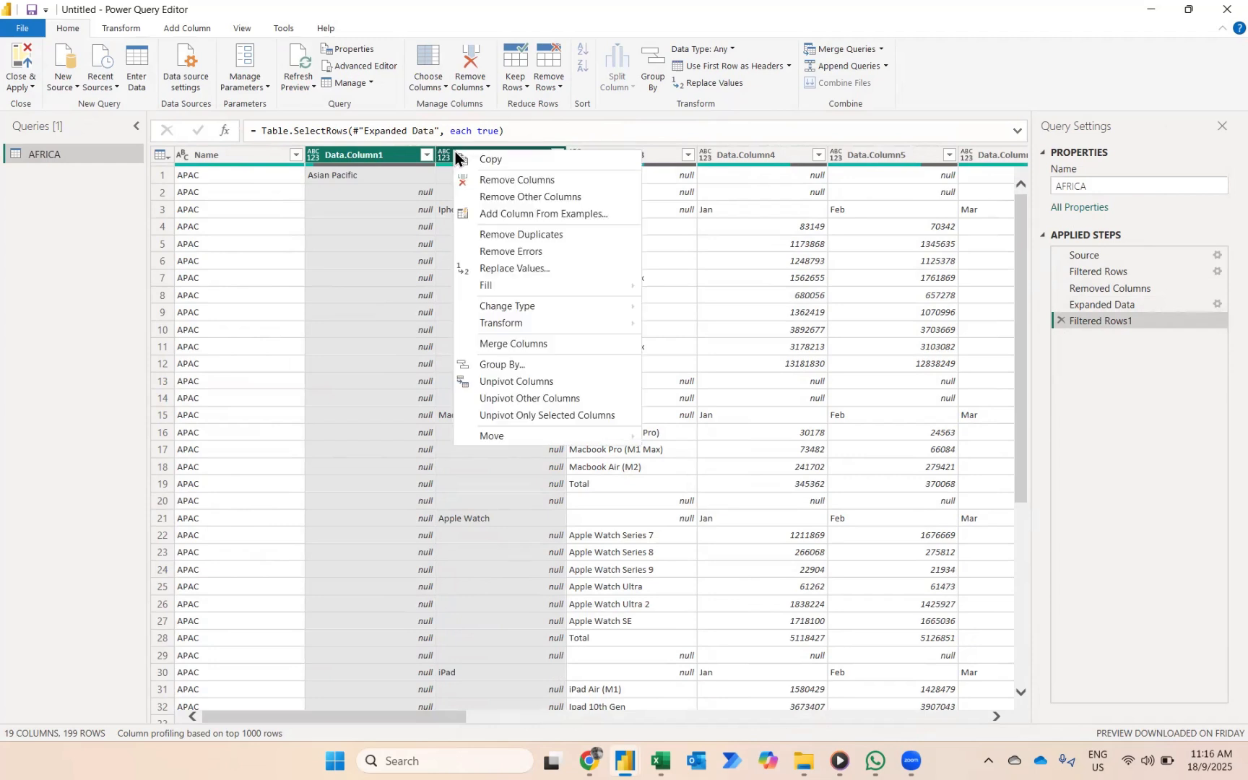
pyautogui.moveTo(486, 288)
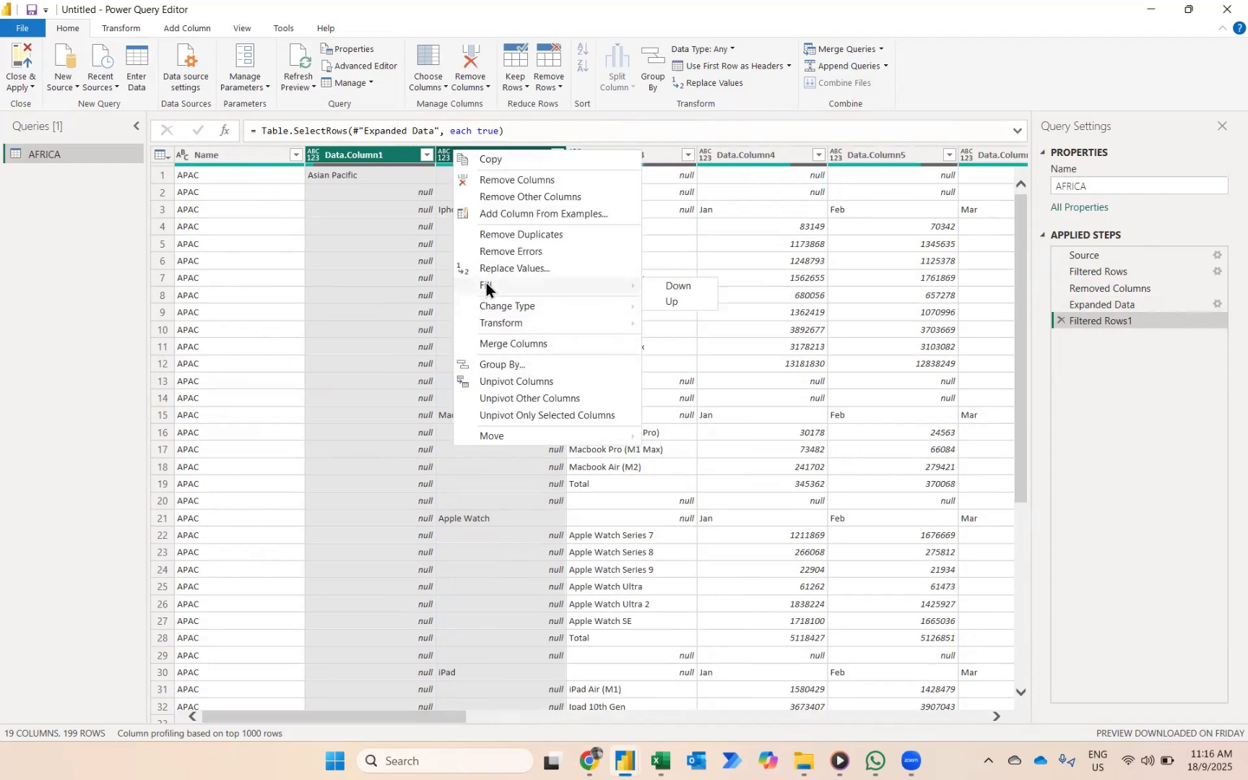
pyautogui.click(671, 287)
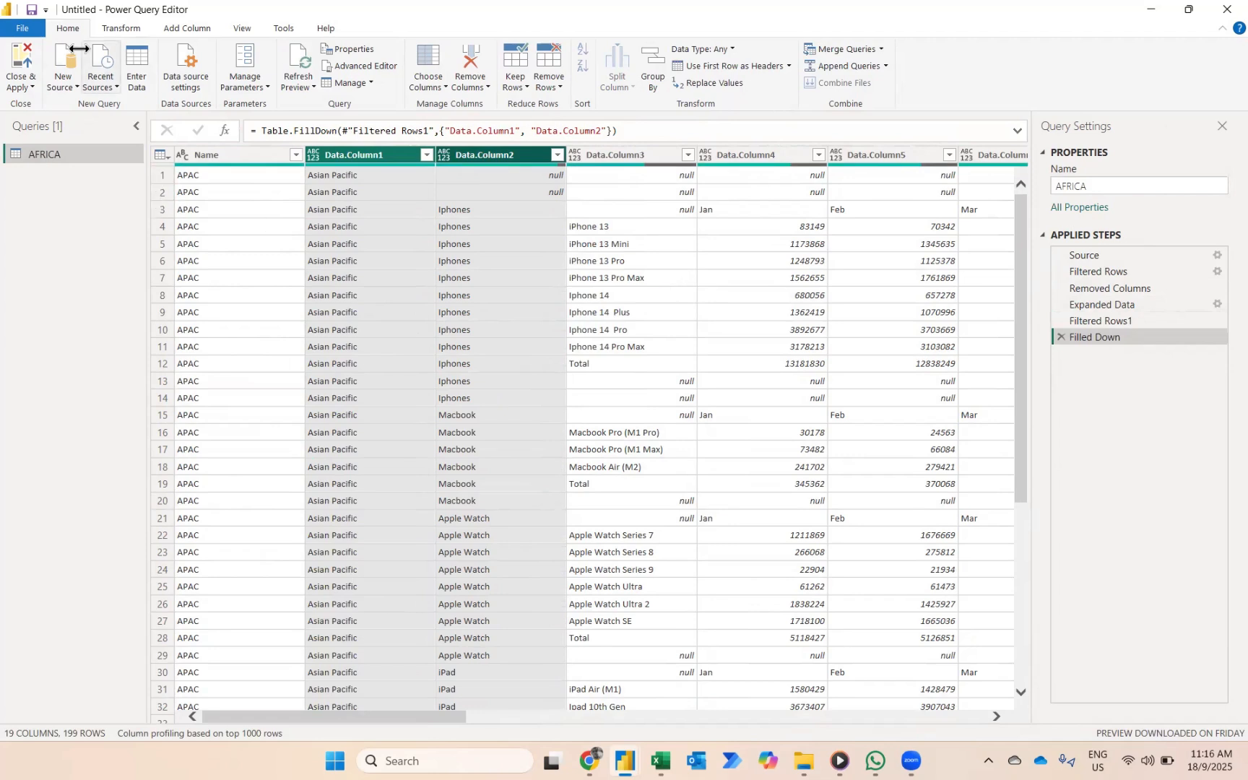
# Remove the top 2 rows from the table
pyautogui.click(549, 59)
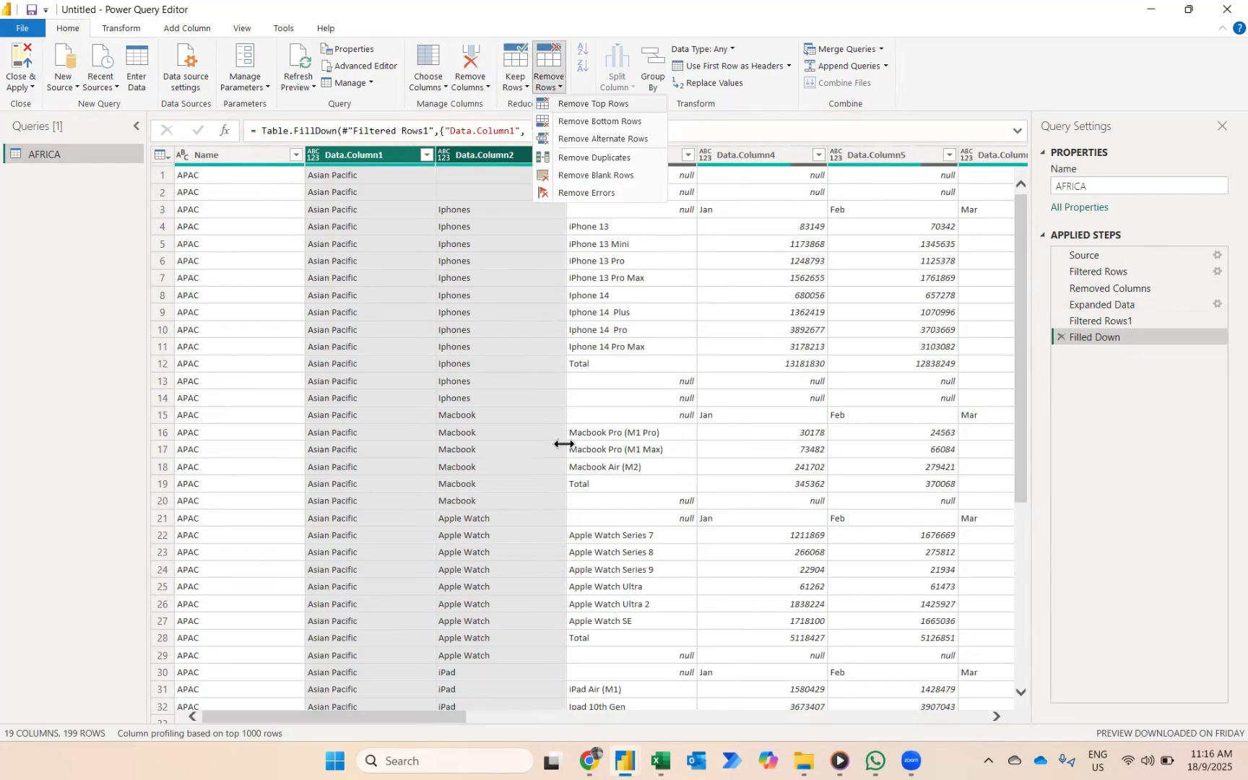
pyautogui.press('Return')
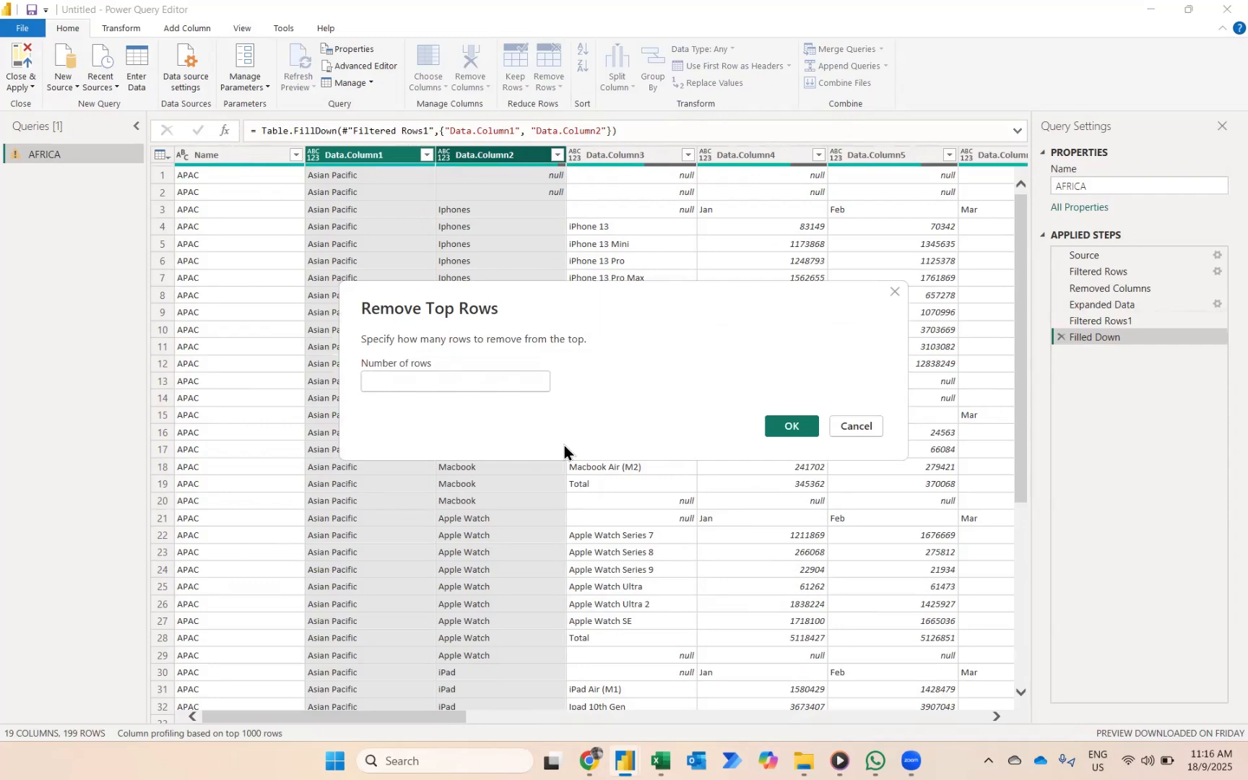
pyautogui.write('2')
pyautogui.press('Return')
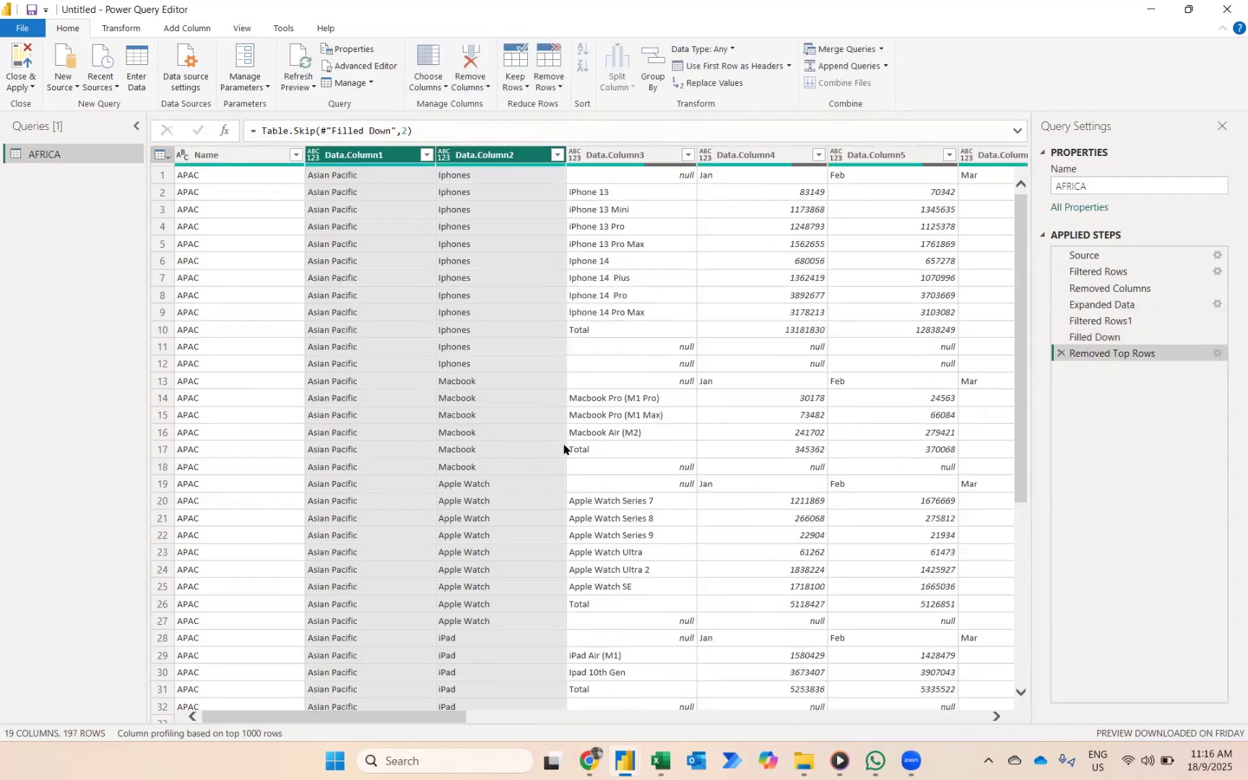
# Remove the empty columns Data.Column16, Data.Column17 and Data.Column18 after the December column
pyautogui.hscroll(10, 835, 193)
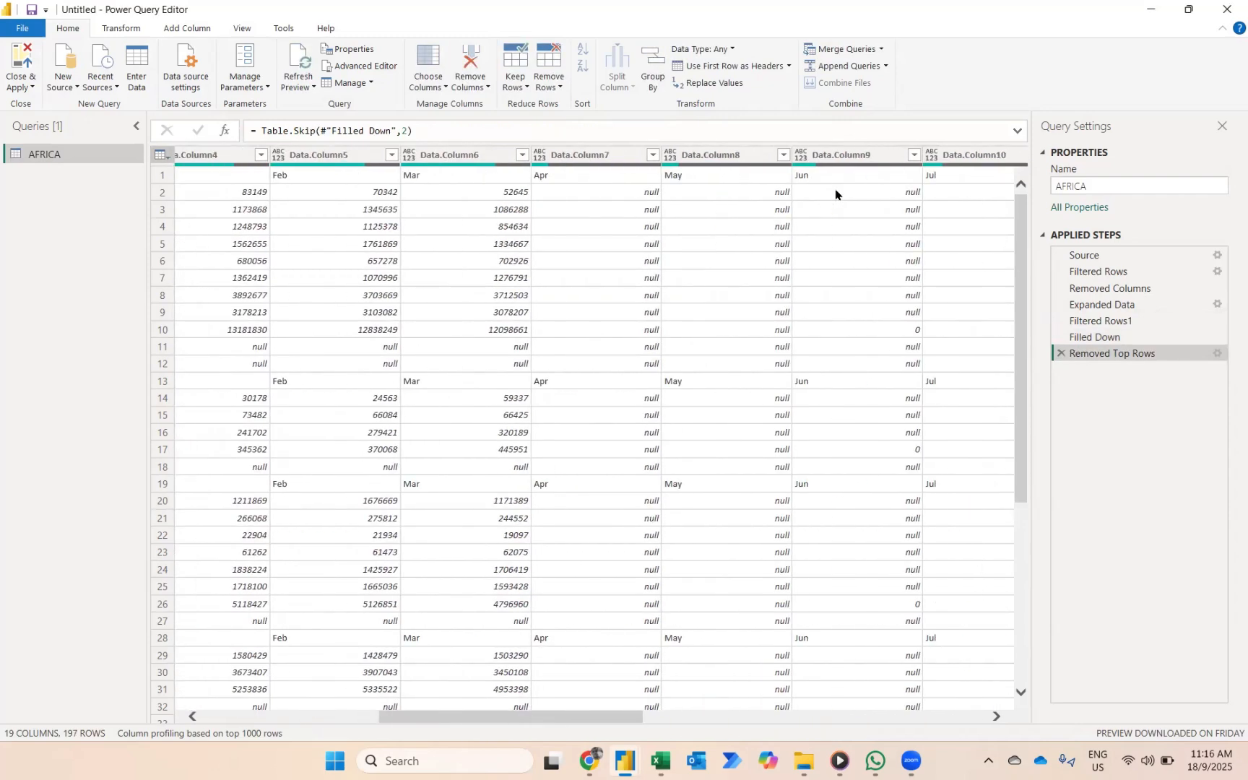
pyautogui.hscroll(6, 835, 193)
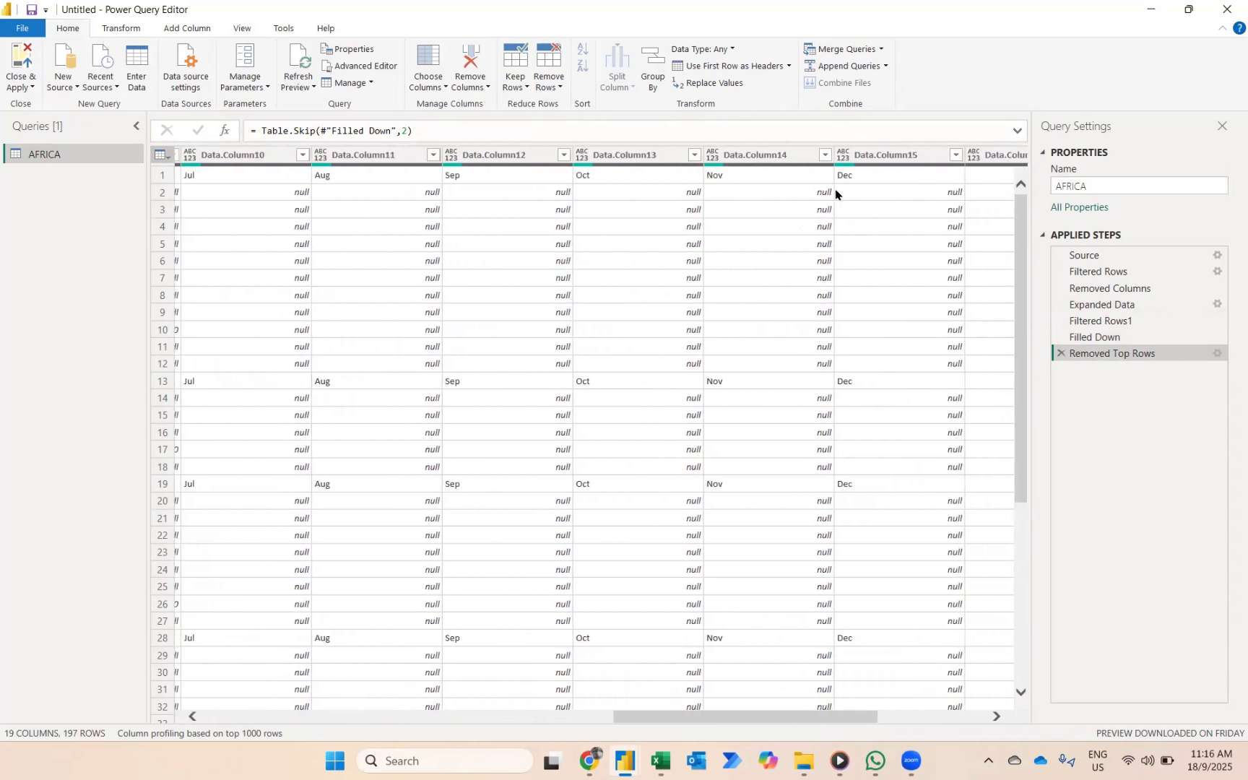
pyautogui.click(837, 183)
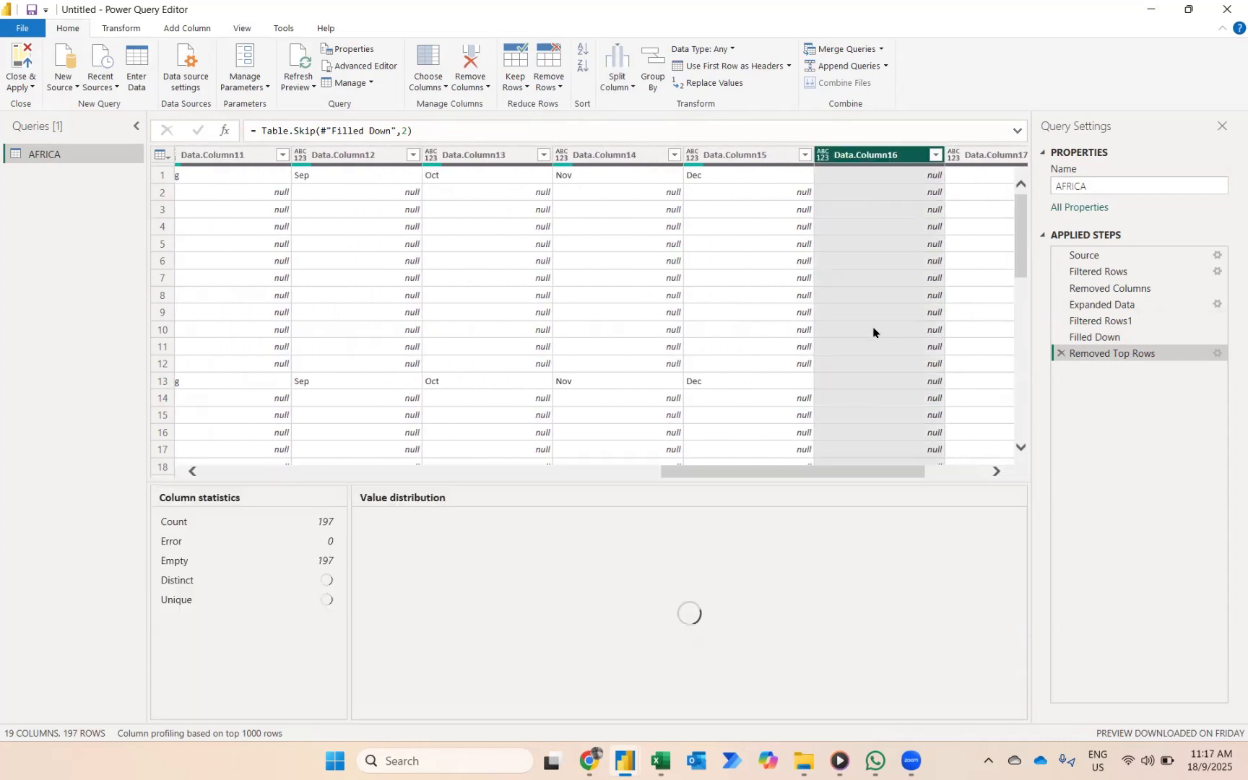
pyautogui.hscroll(3, 872, 331)
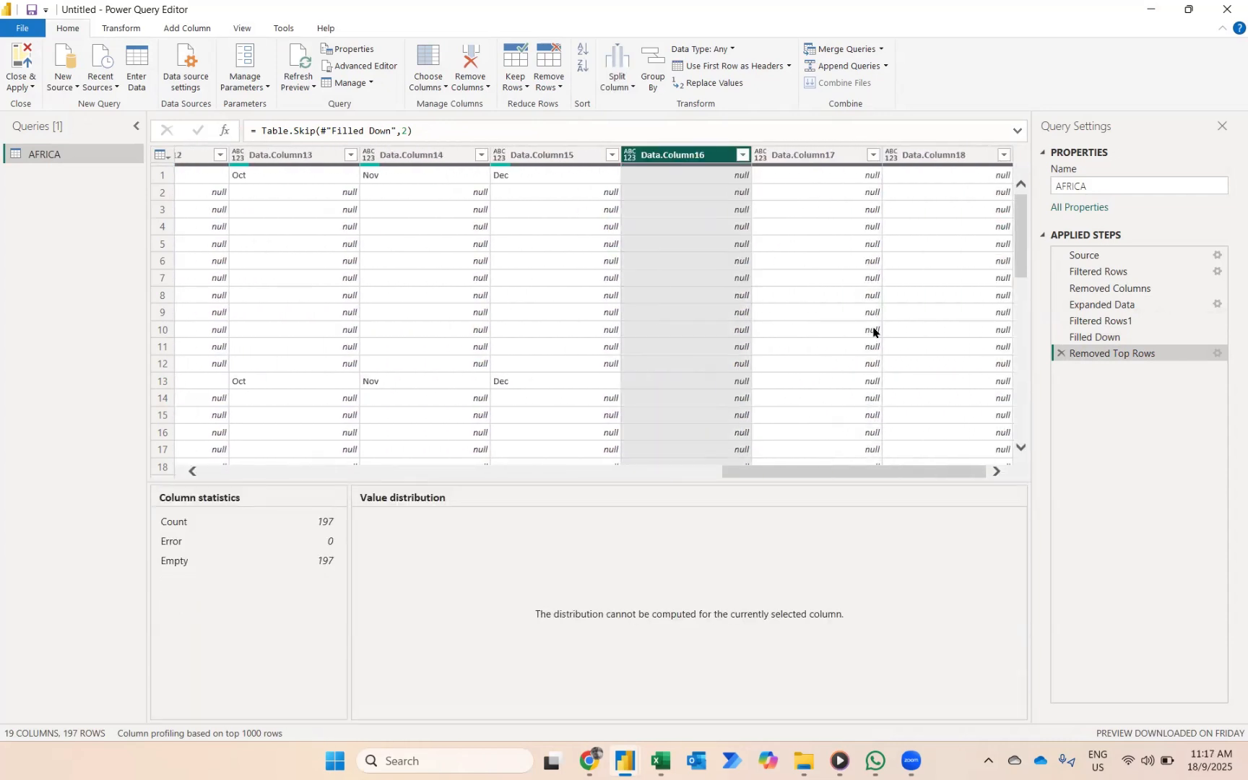
pyautogui.keyDown('shift'); pyautogui.click(950, 158); pyautogui.keyUp('shift')
pyautogui.press('Delete')
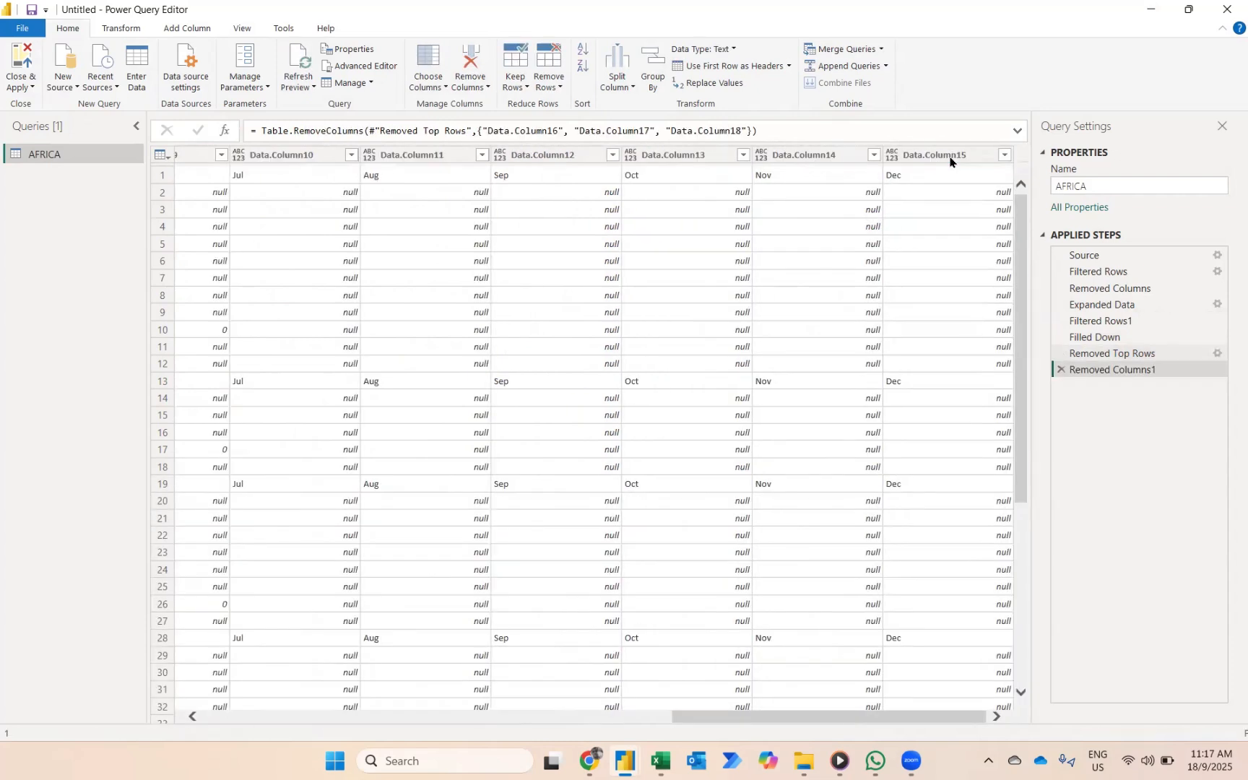
# Promote the first row of the table to column headers
pyautogui.click(951, 158)
pyautogui.hscroll(-15, 636, 352)
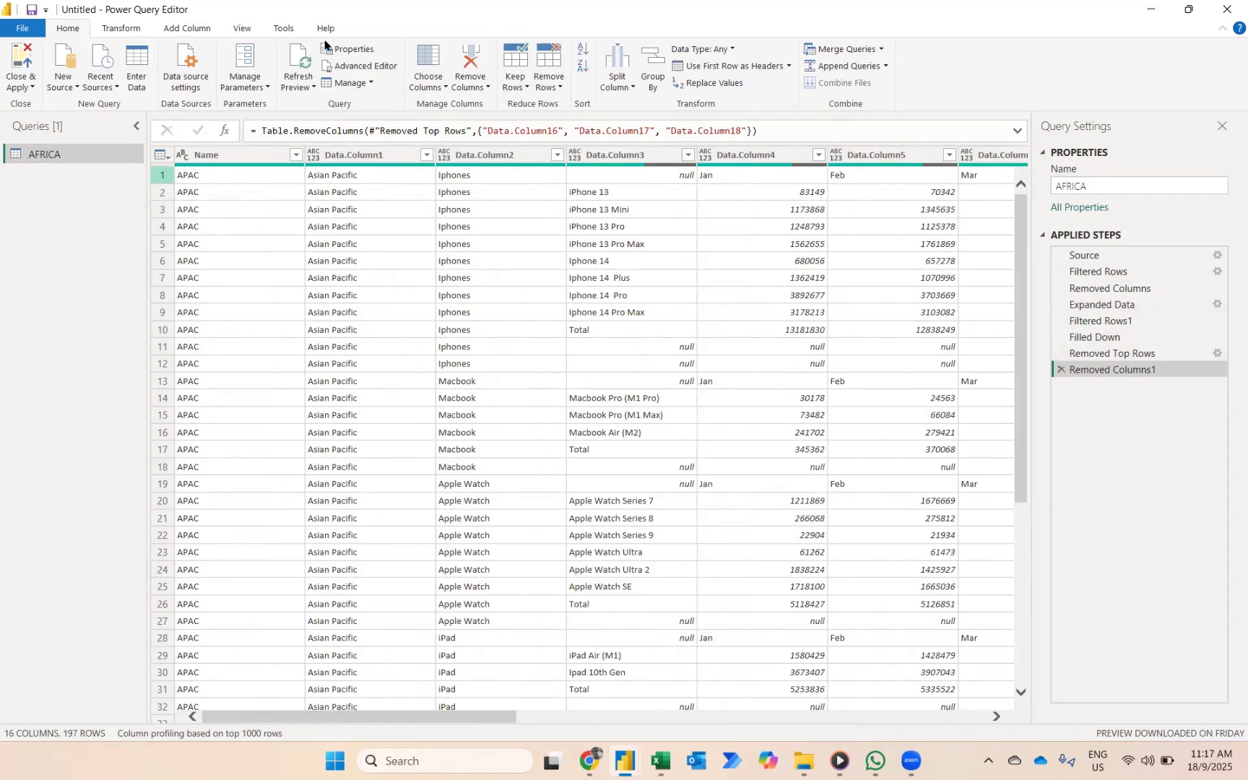
pyautogui.click(754, 72)
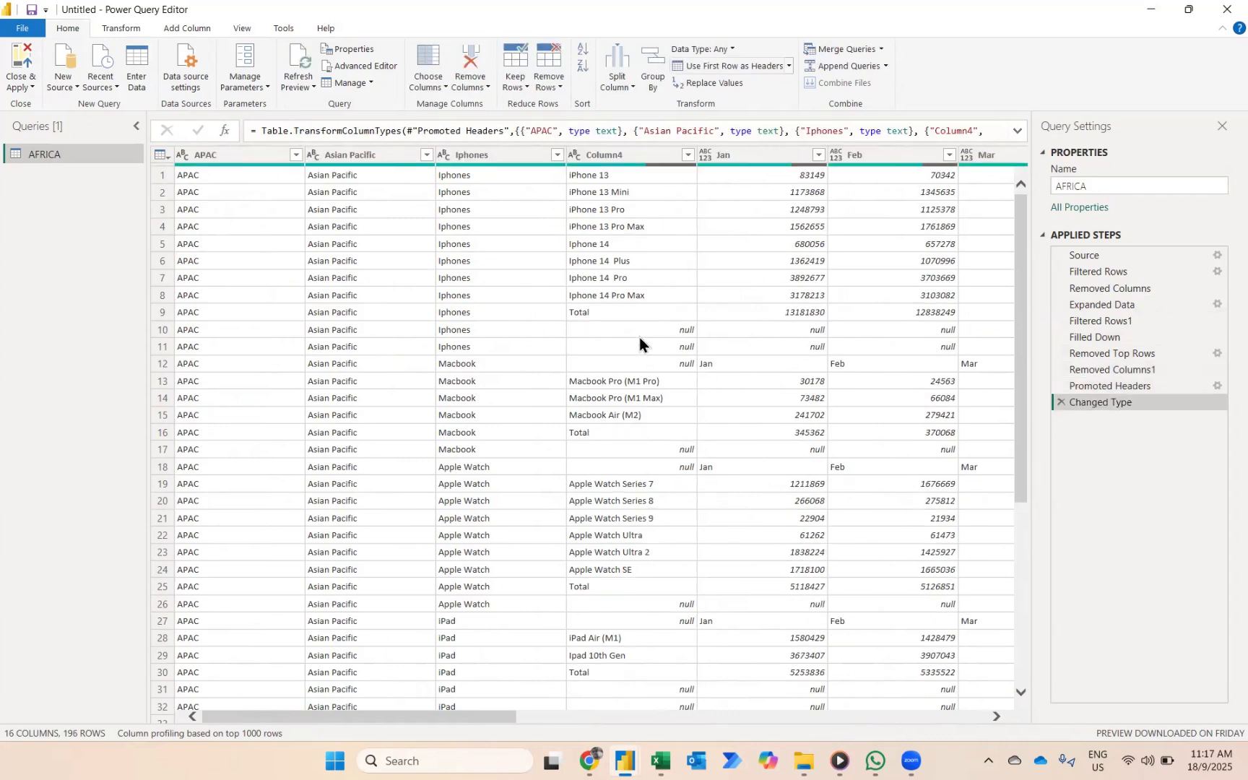
# Filter Column4 to exclude the null and Total rows
pyautogui.click(598, 318)
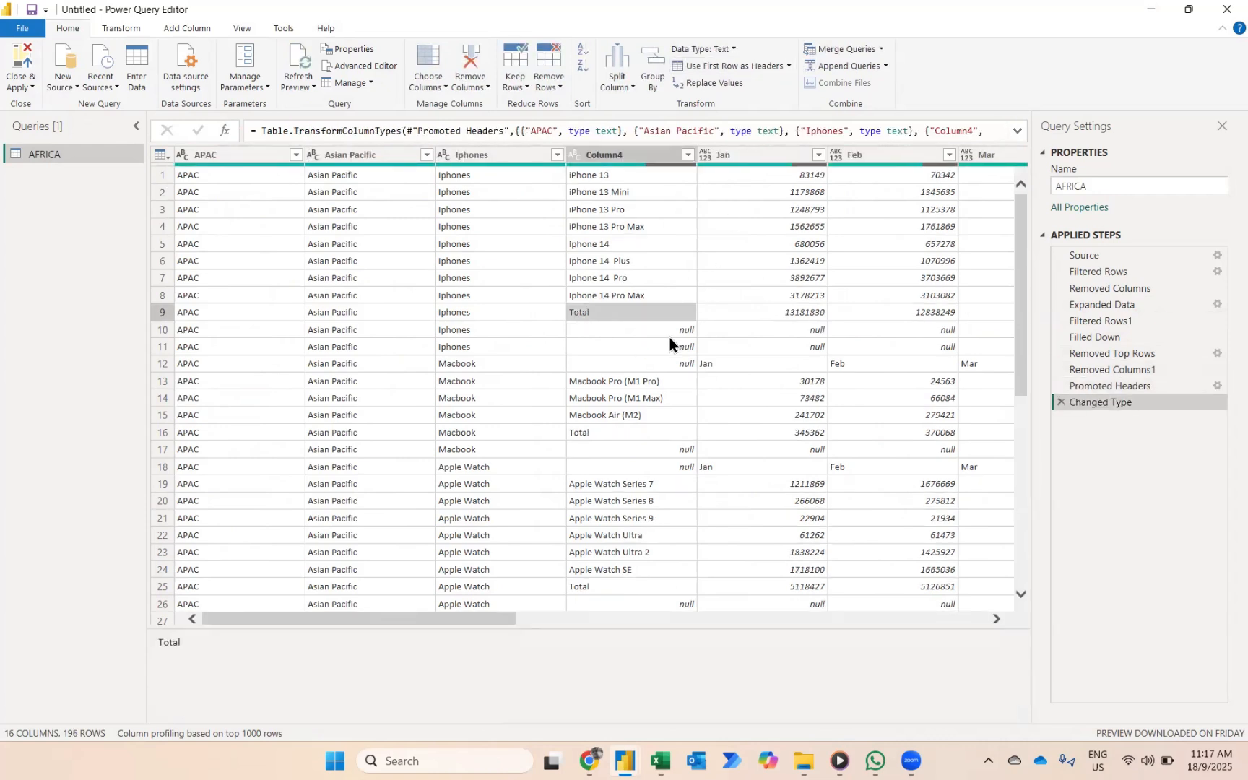
pyautogui.click(669, 334)
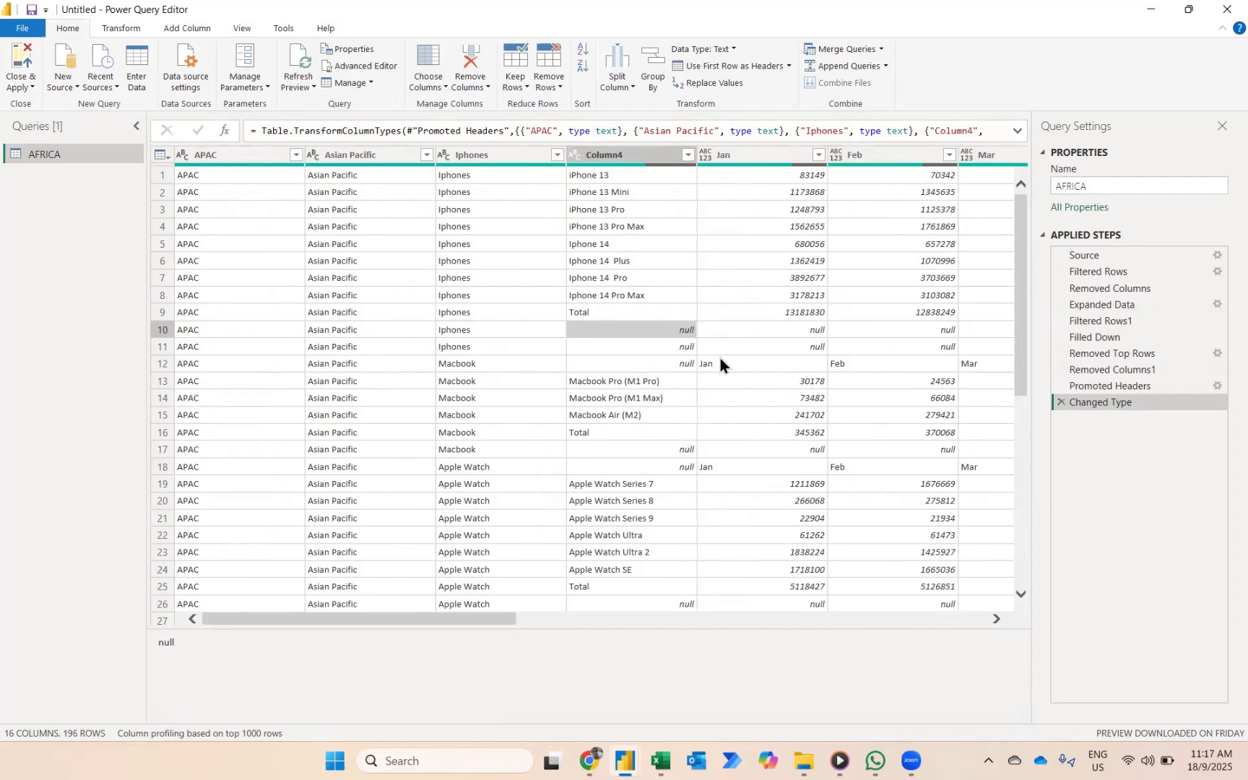
pyautogui.click(688, 154)
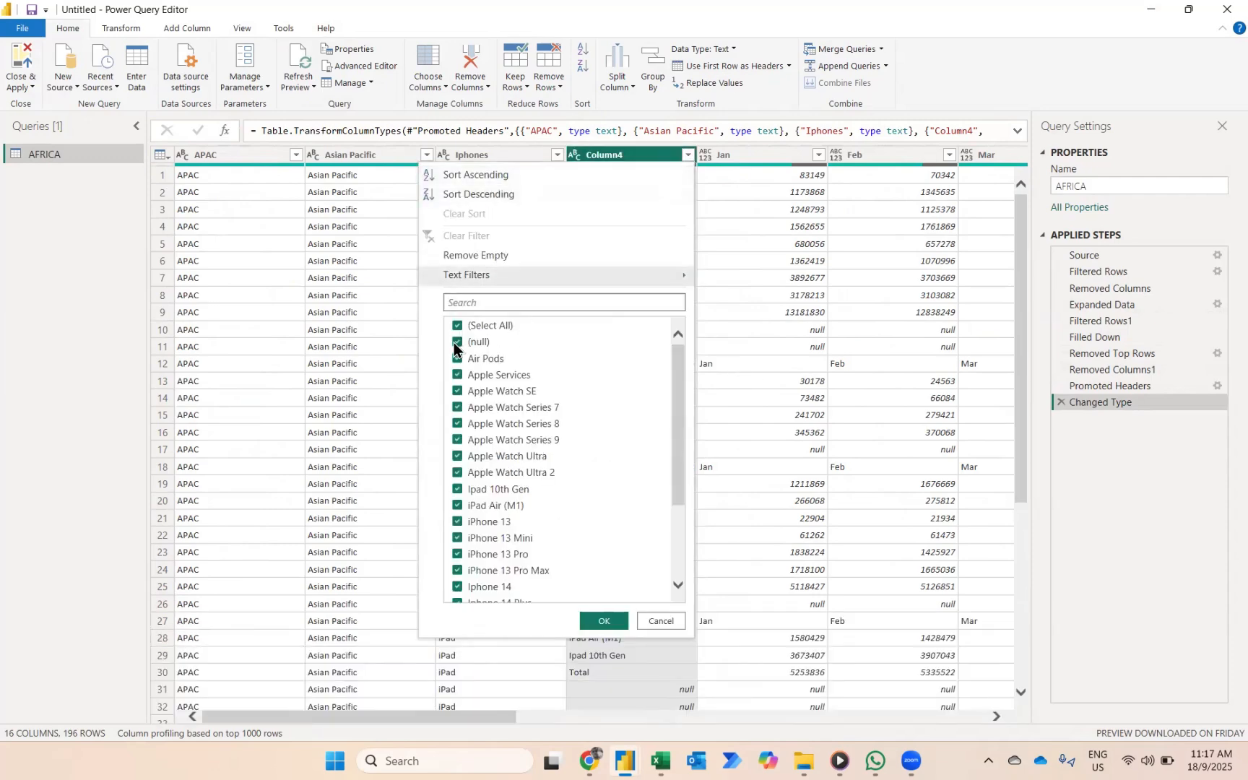
pyautogui.scroll(-1, 538, 489)
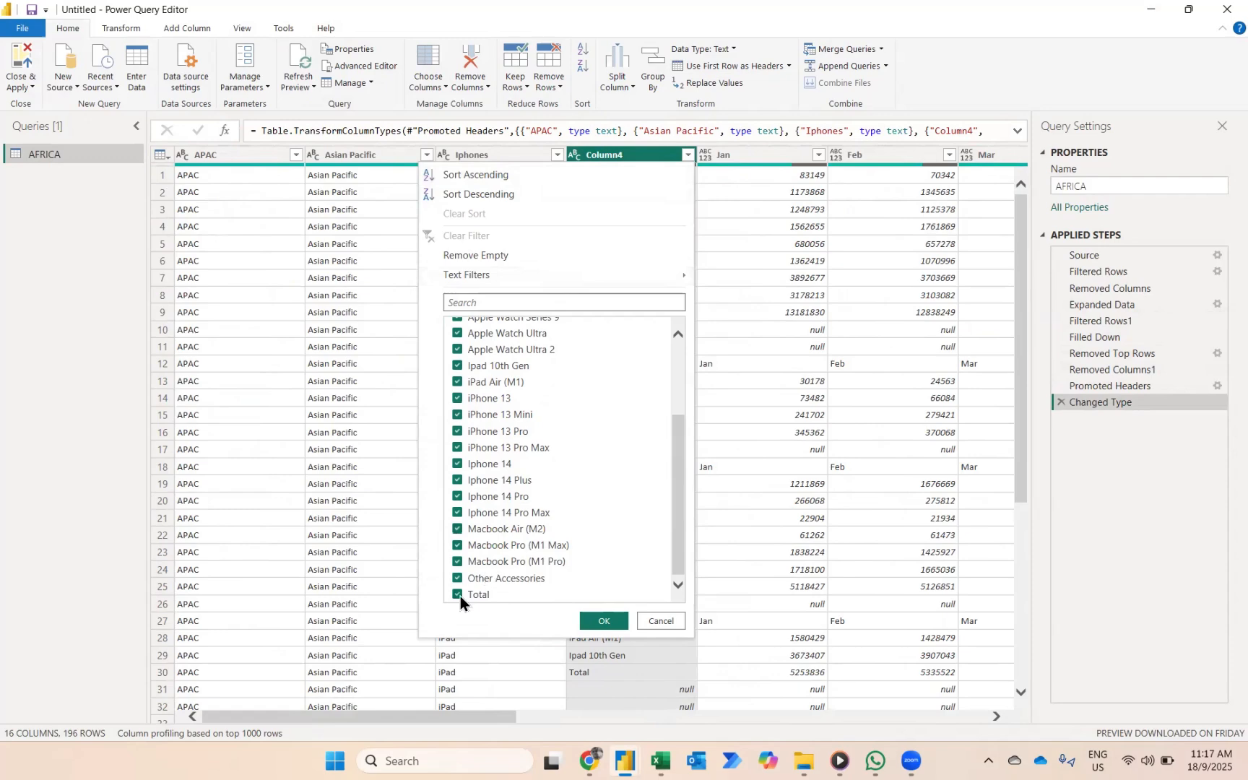
pyautogui.click(458, 594)
pyautogui.click(602, 623)
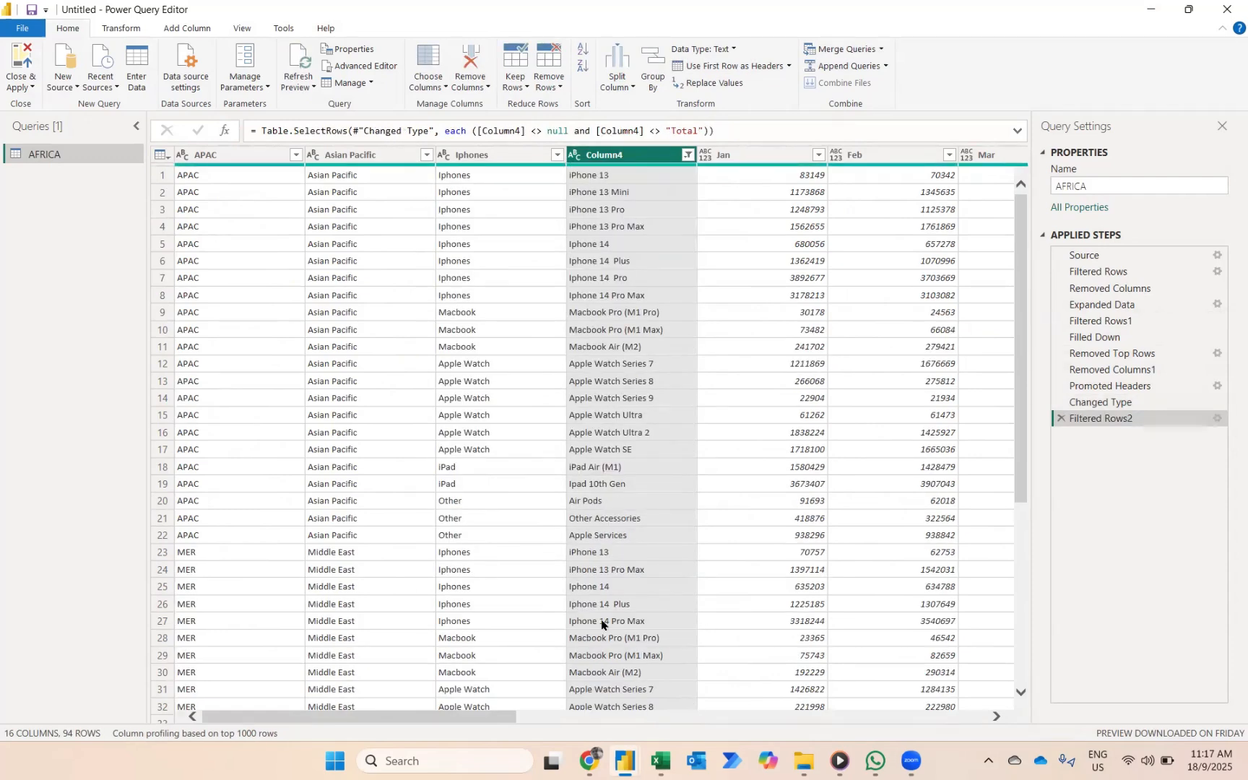
# Unpivot all the month columns, keeping APAC, Asian Pacific, Iphones and Column4 as the fixed columns
pyautogui.click(770, 235)
pyautogui.hscroll(10, 852, 396)
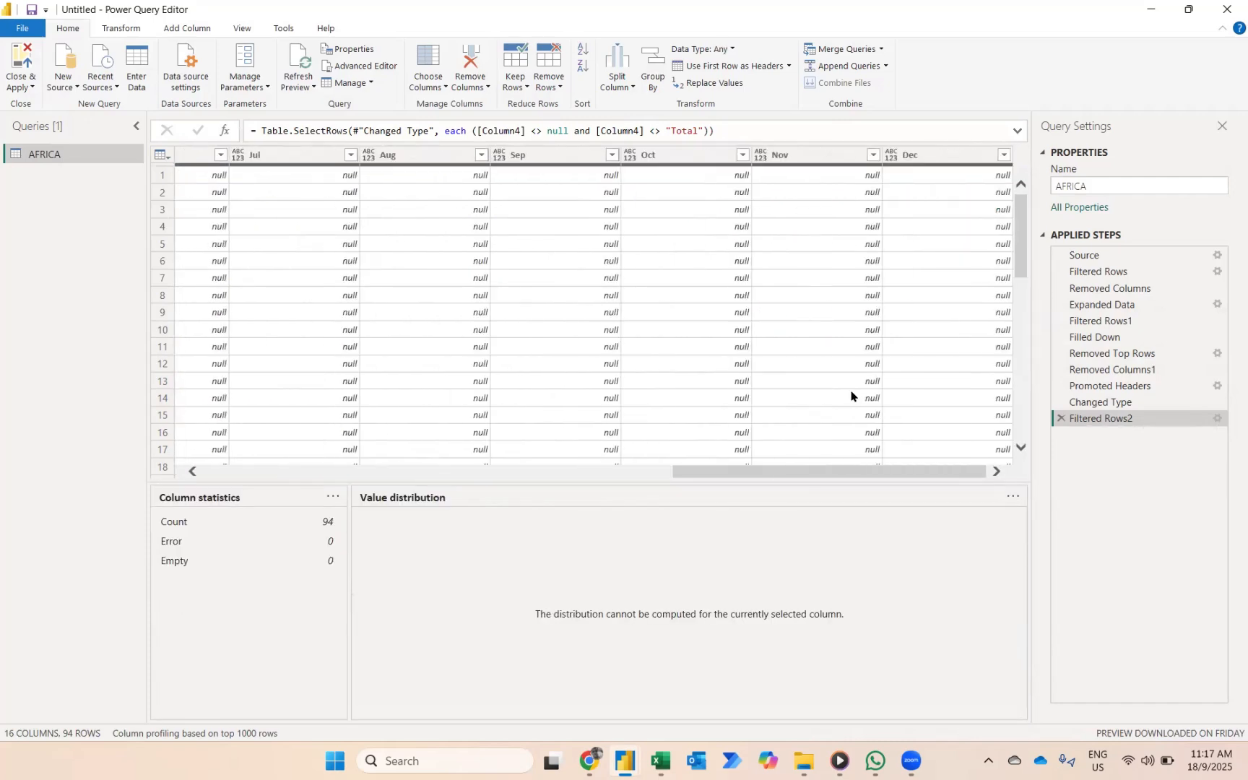
pyautogui.click(975, 157)
pyautogui.hotkey('ctrl', 'a')
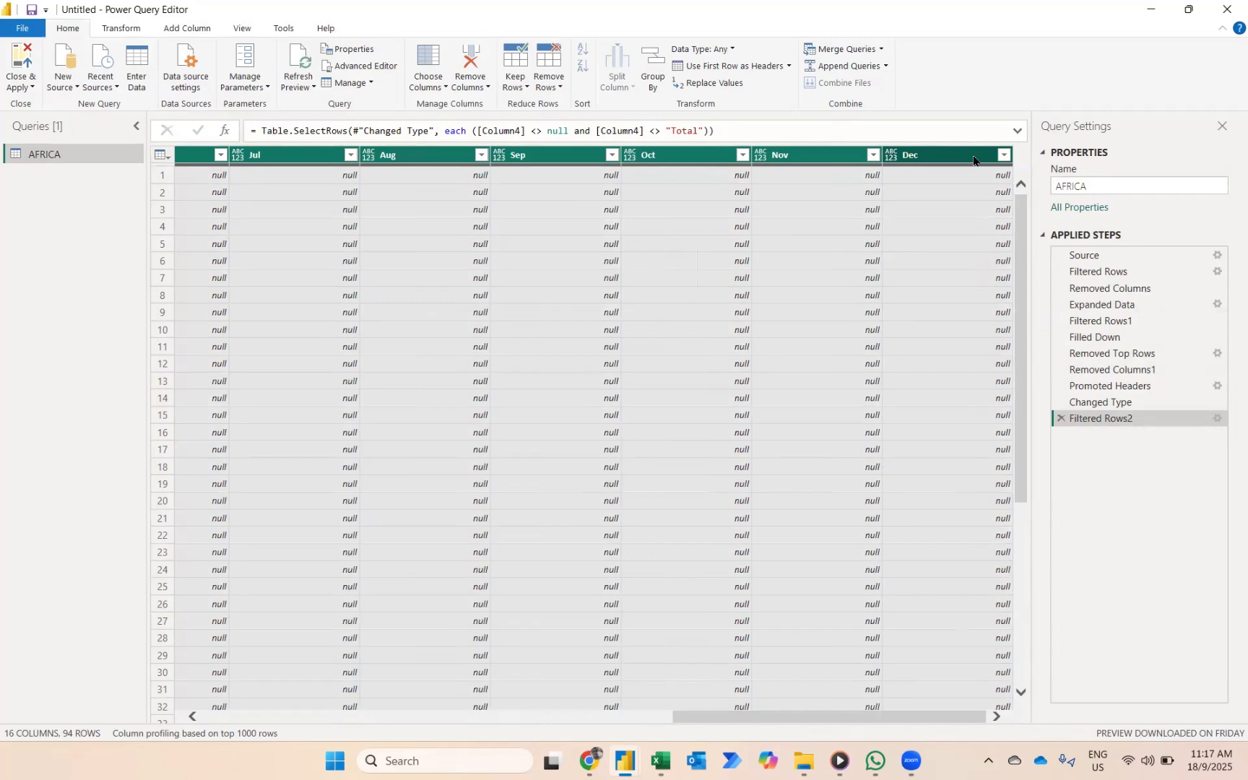
pyautogui.hscroll(-10, 702, 332)
pyautogui.click(236, 162)
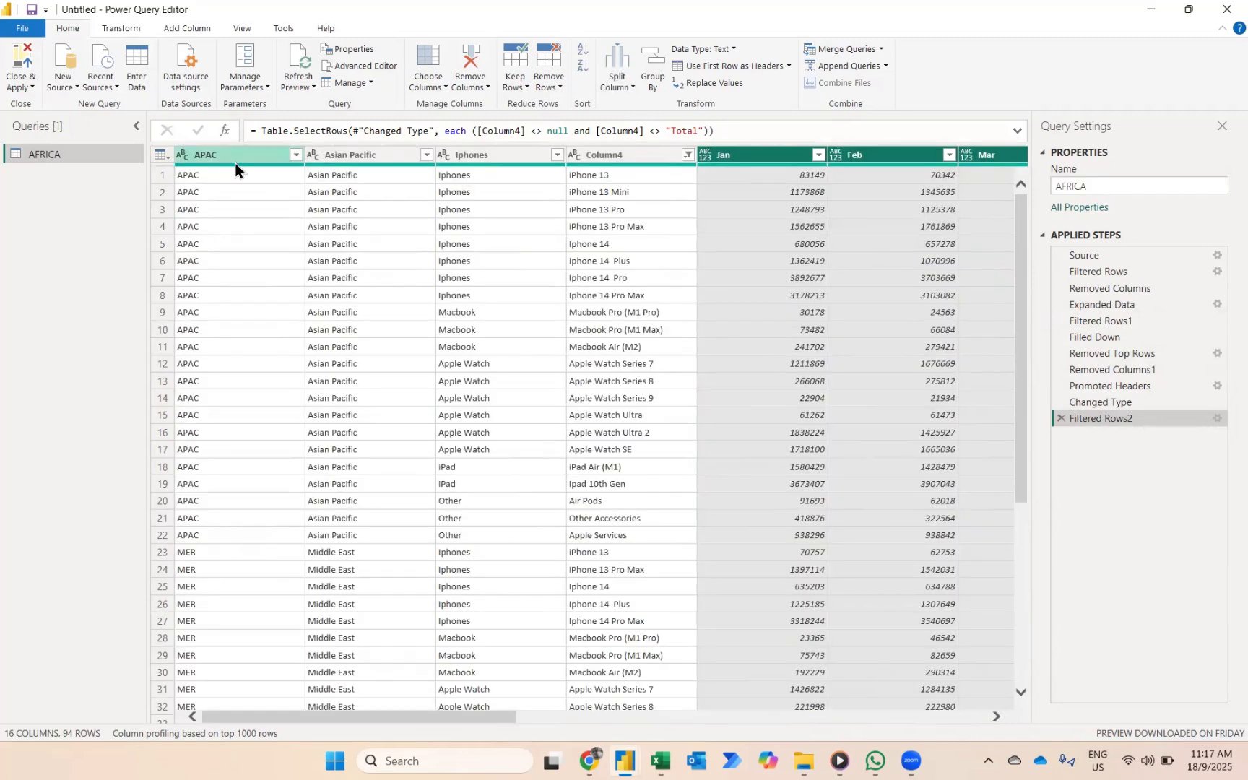
pyautogui.click(235, 162)
pyautogui.keyDown('shift'); pyautogui.click(635, 162); pyautogui.keyUp('shift')
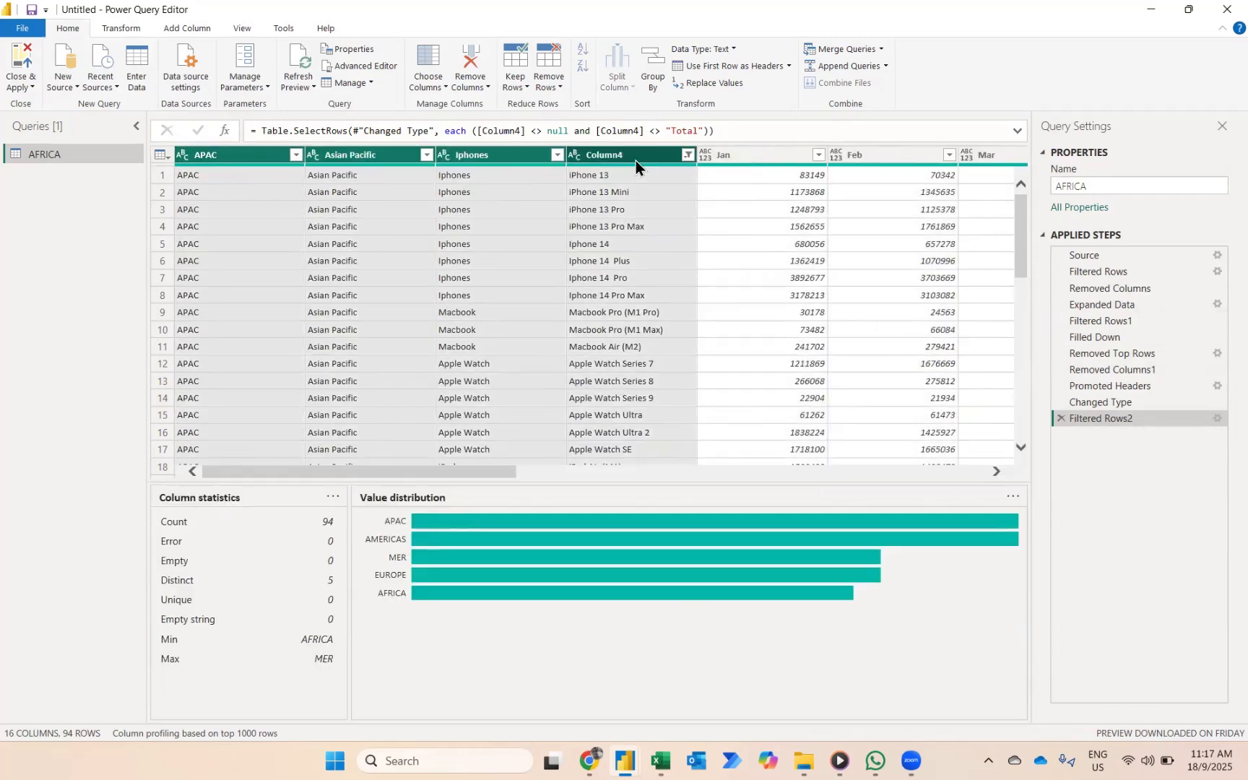
pyautogui.rightClick(635, 162)
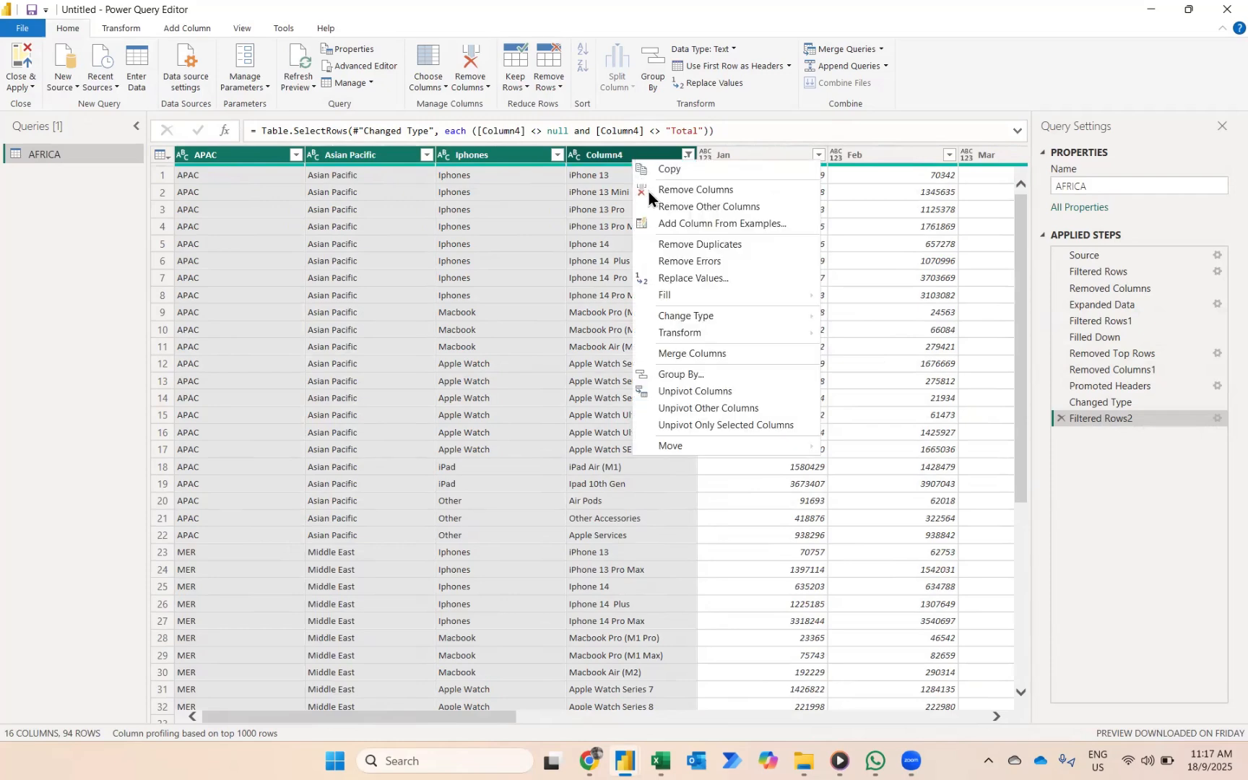
pyautogui.click(699, 411)
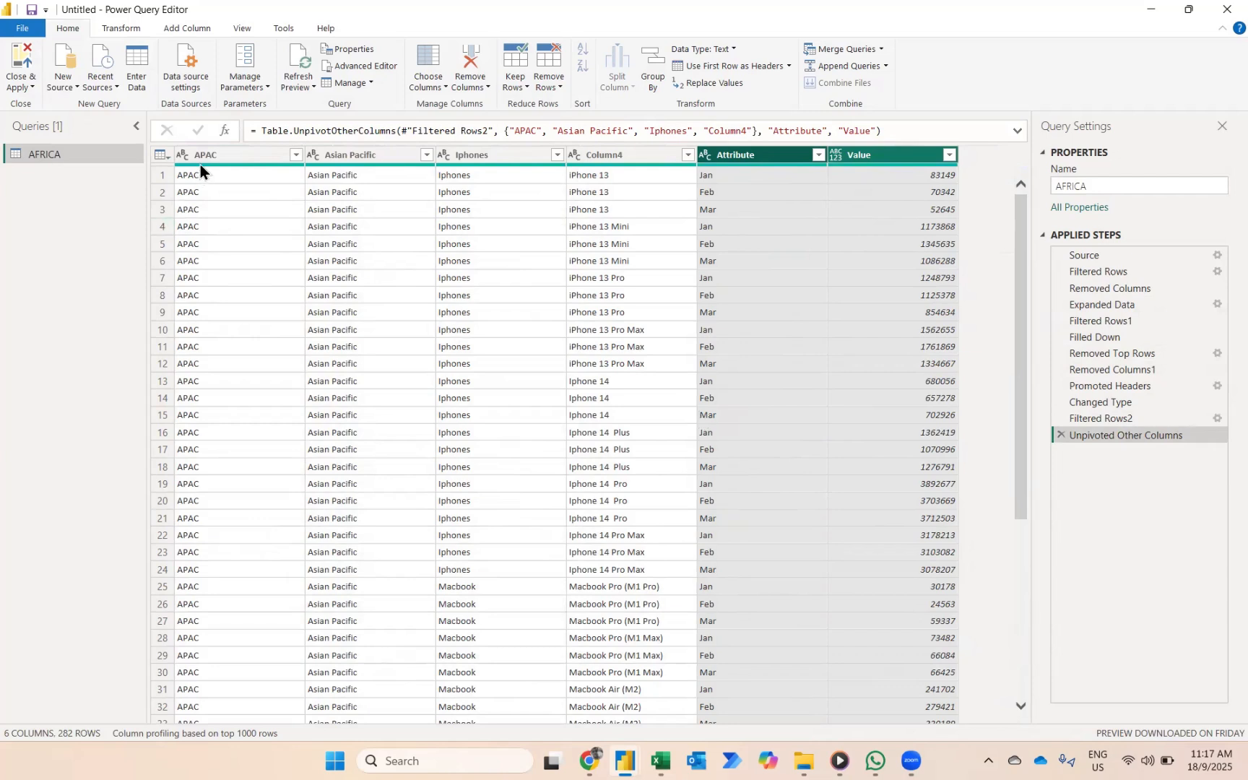
# Rename the APAC column to Code and the Asian Pacific column to Region
pyautogui.moveTo(200, 164)
pyautogui.doubleClick(222, 157)
pyautogui.write('Code')
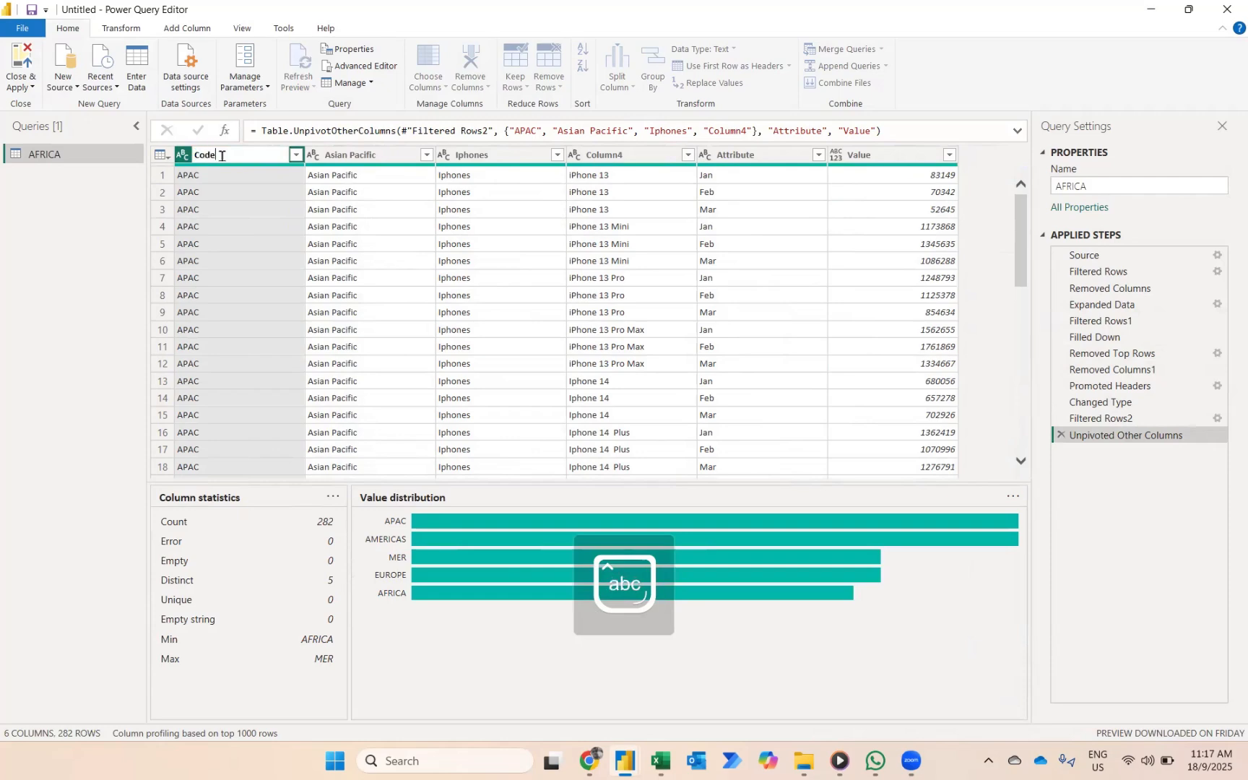
pyautogui.press('Return')
pyautogui.doubleClick(373, 159)
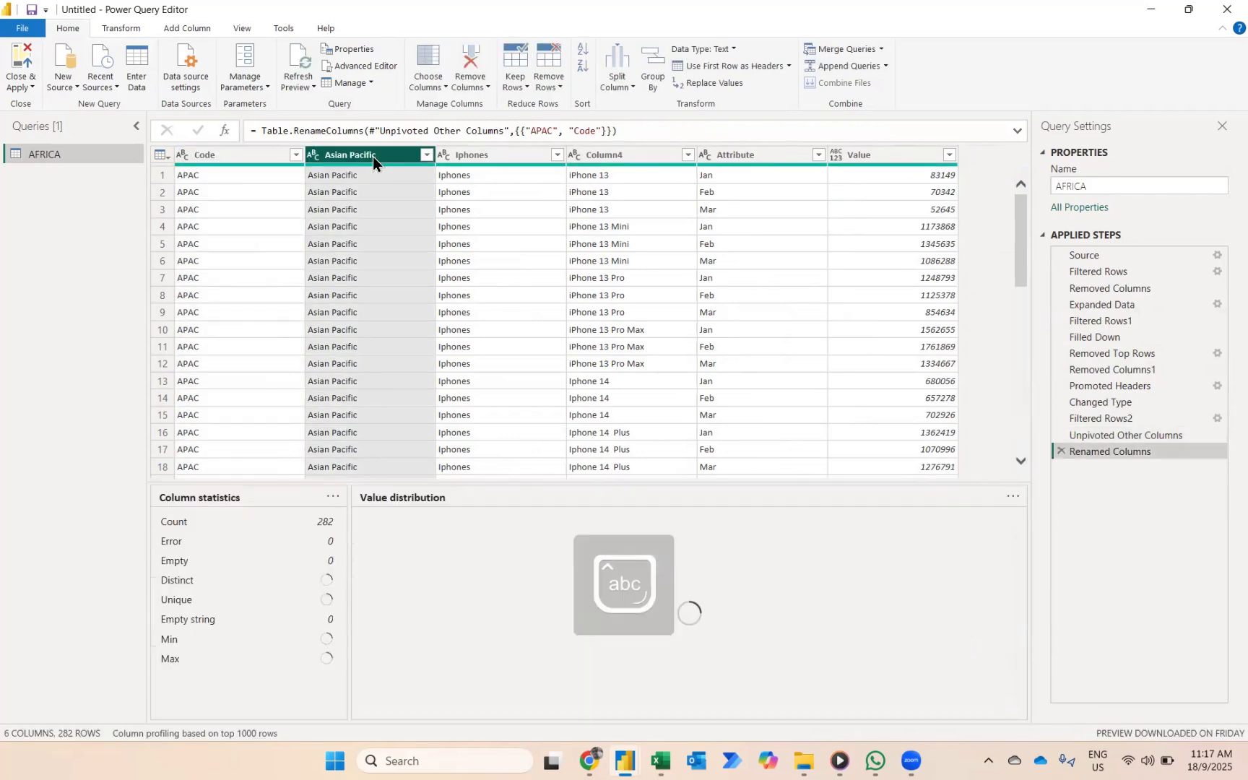
pyautogui.write('Region')
pyautogui.press('Return')
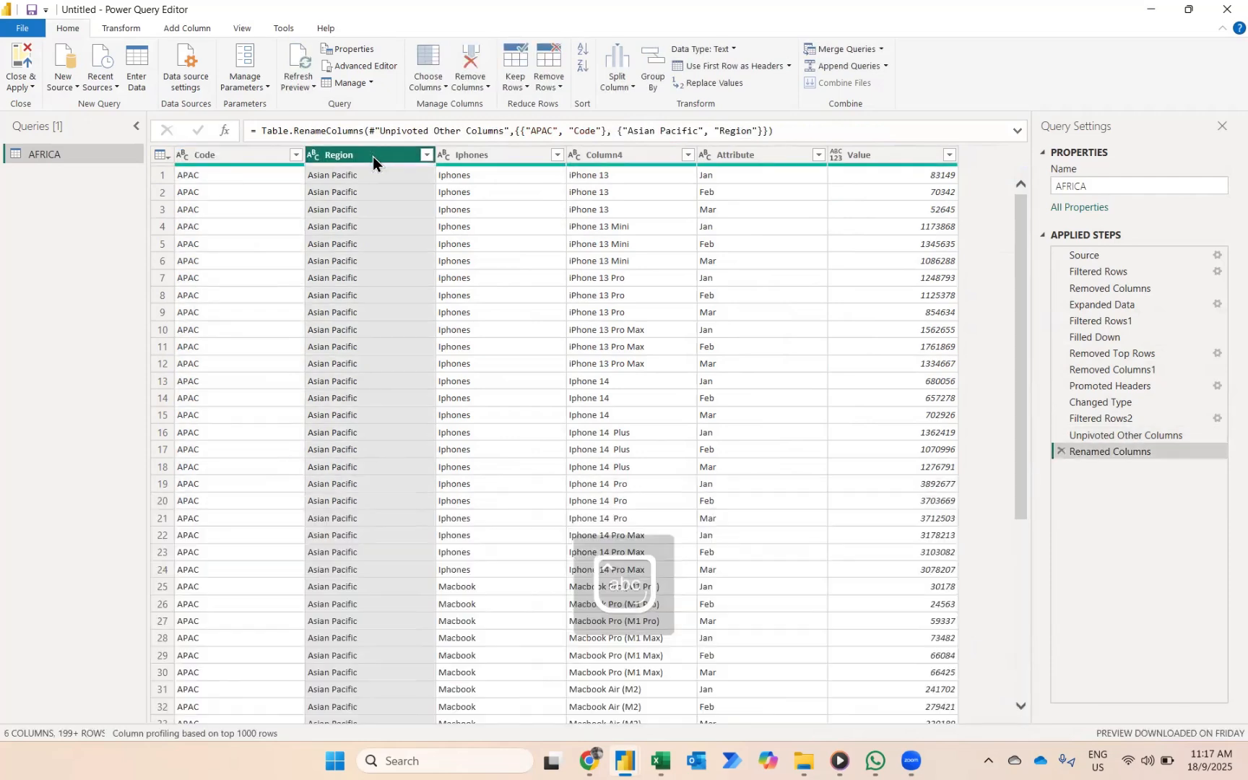
# Rename the Iphones column to Products and Column4 to Models
pyautogui.click(469, 156)
pyautogui.doubleClick(469, 157)
pyautogui.write('Products')
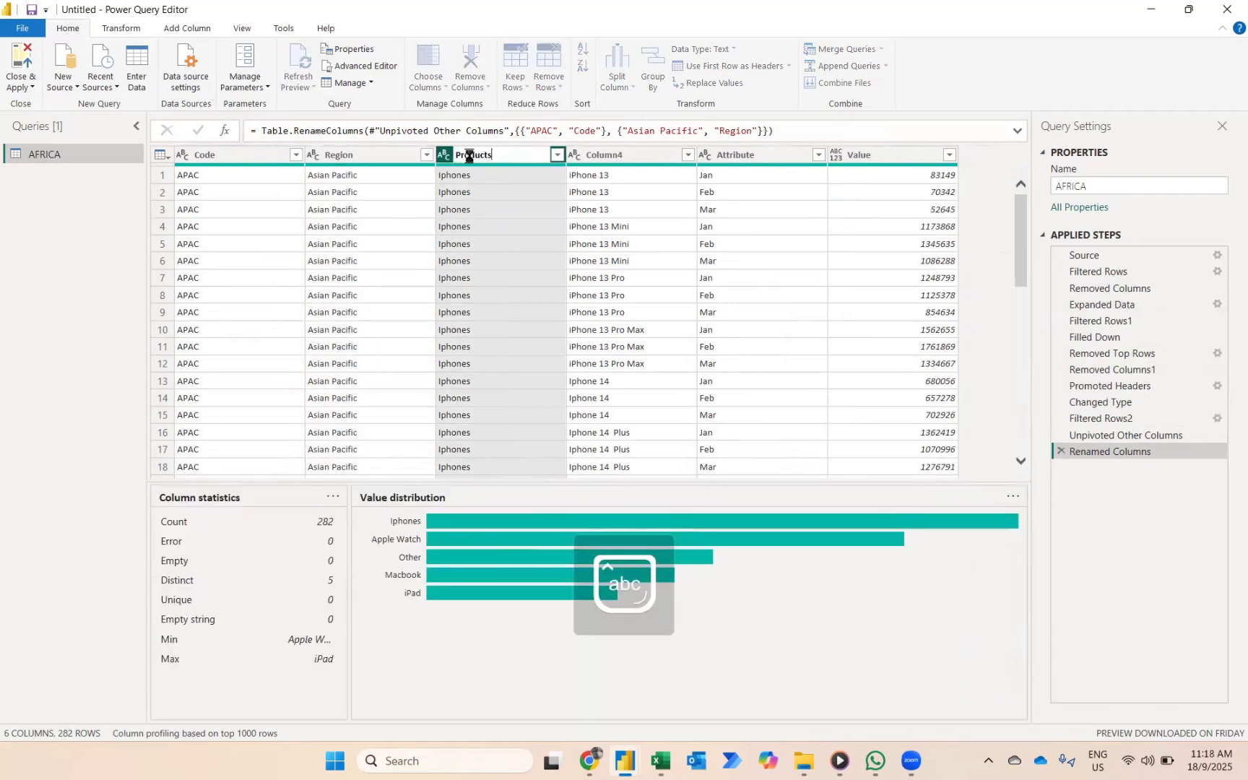
pyautogui.press('Return')
pyautogui.doubleClick(619, 156)
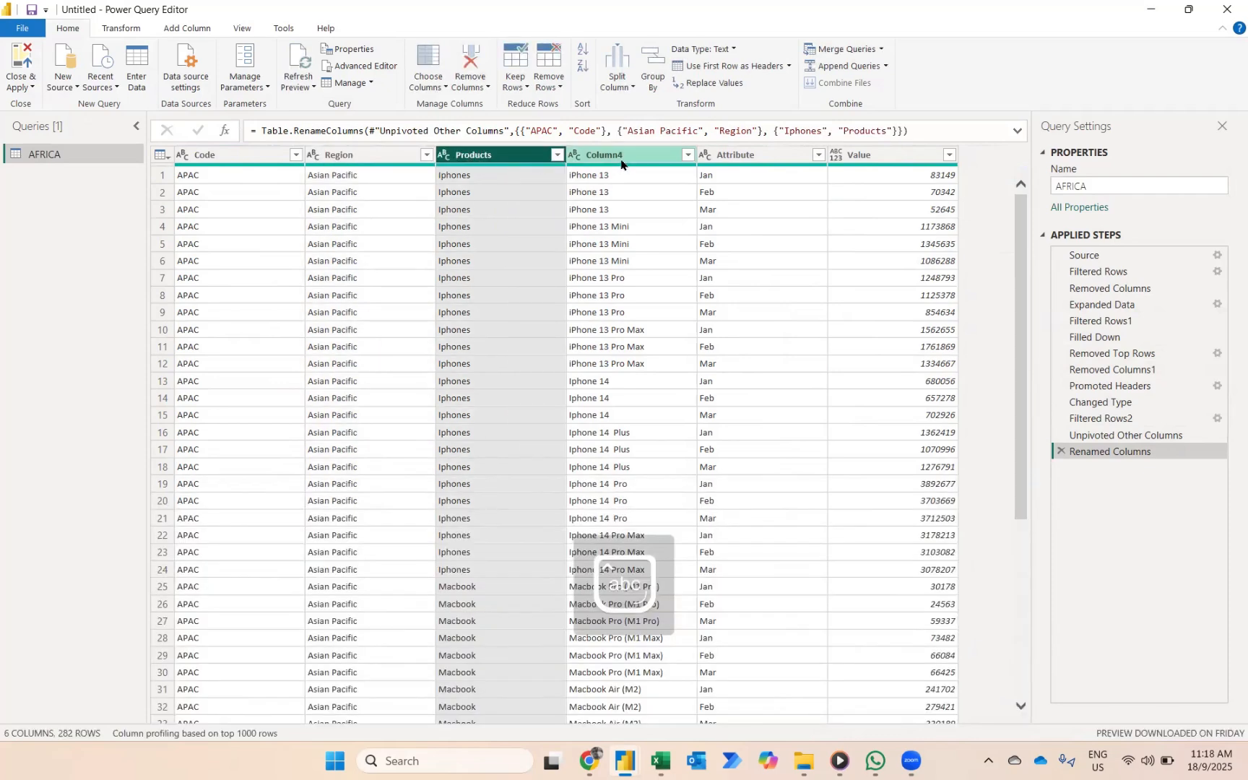
pyautogui.write('Models')
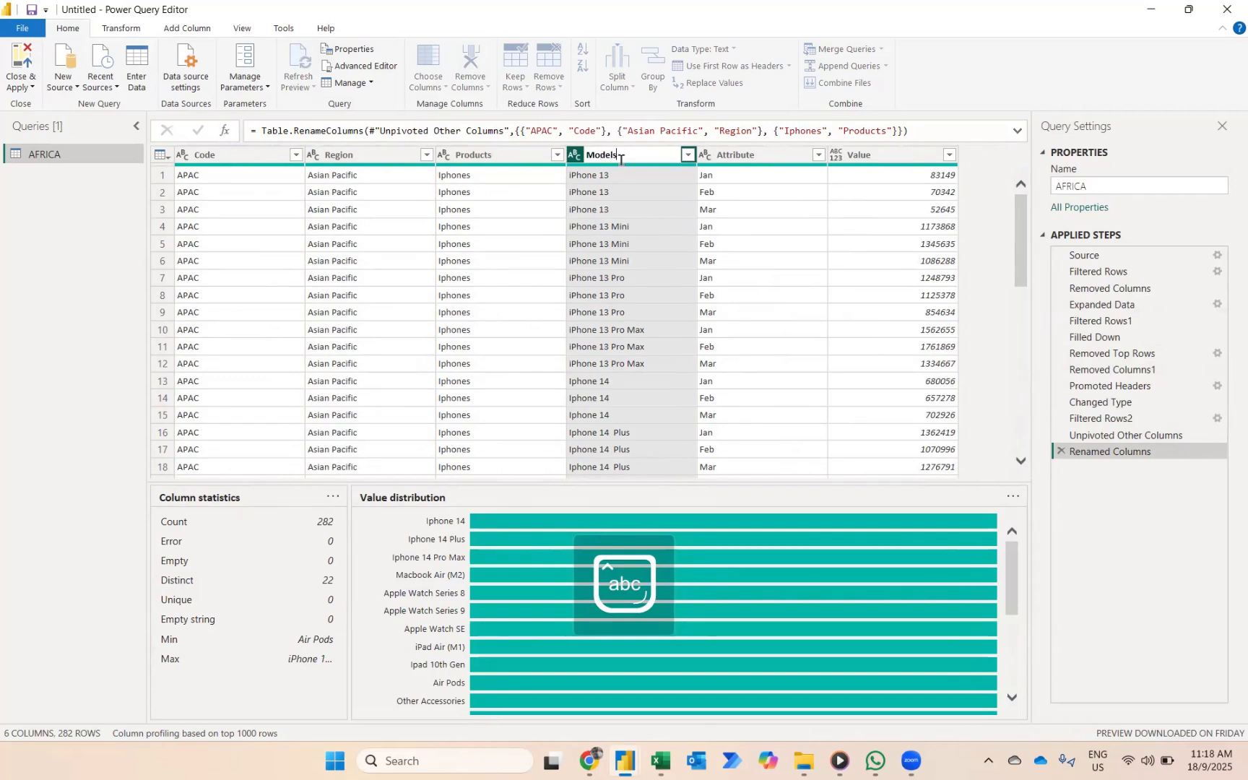
pyautogui.press('Return')
# Rename the Attribute column to Months and set the Value column's data type to Whole Number
pyautogui.doubleClick(758, 157)
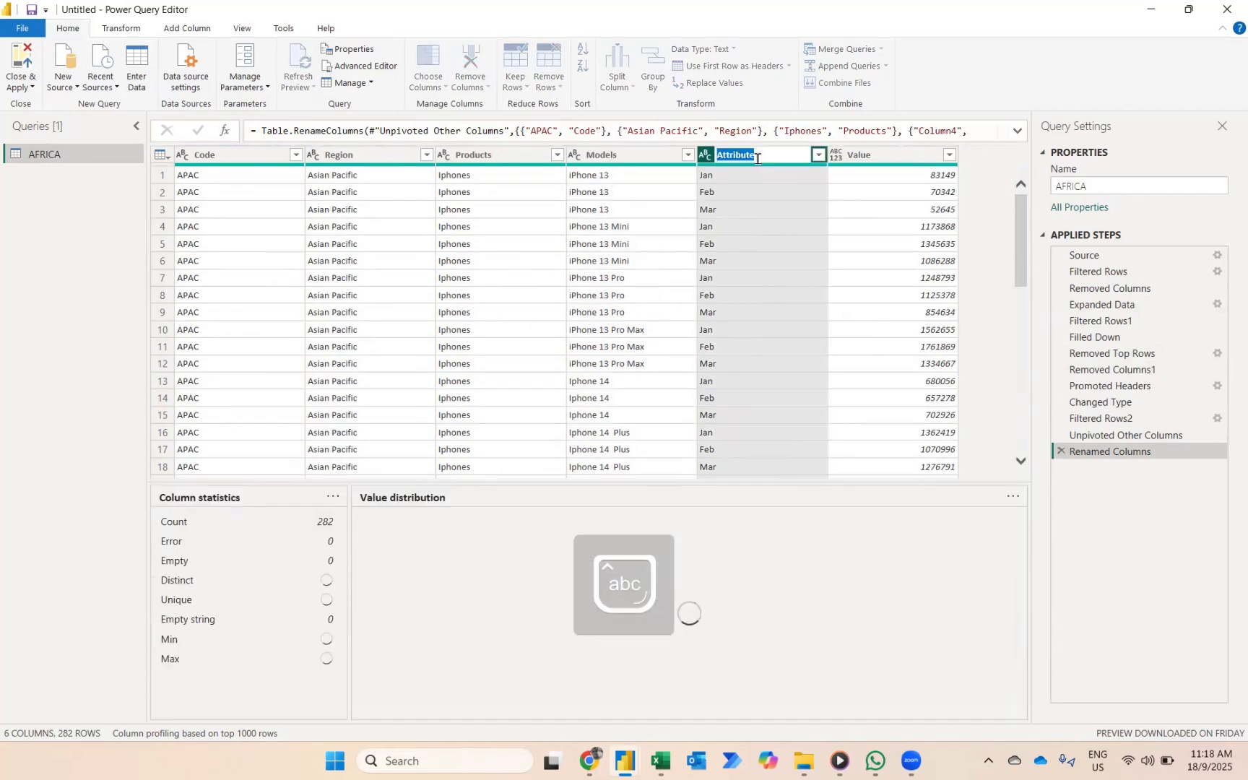
pyautogui.write('Months')
pyautogui.press('Return')
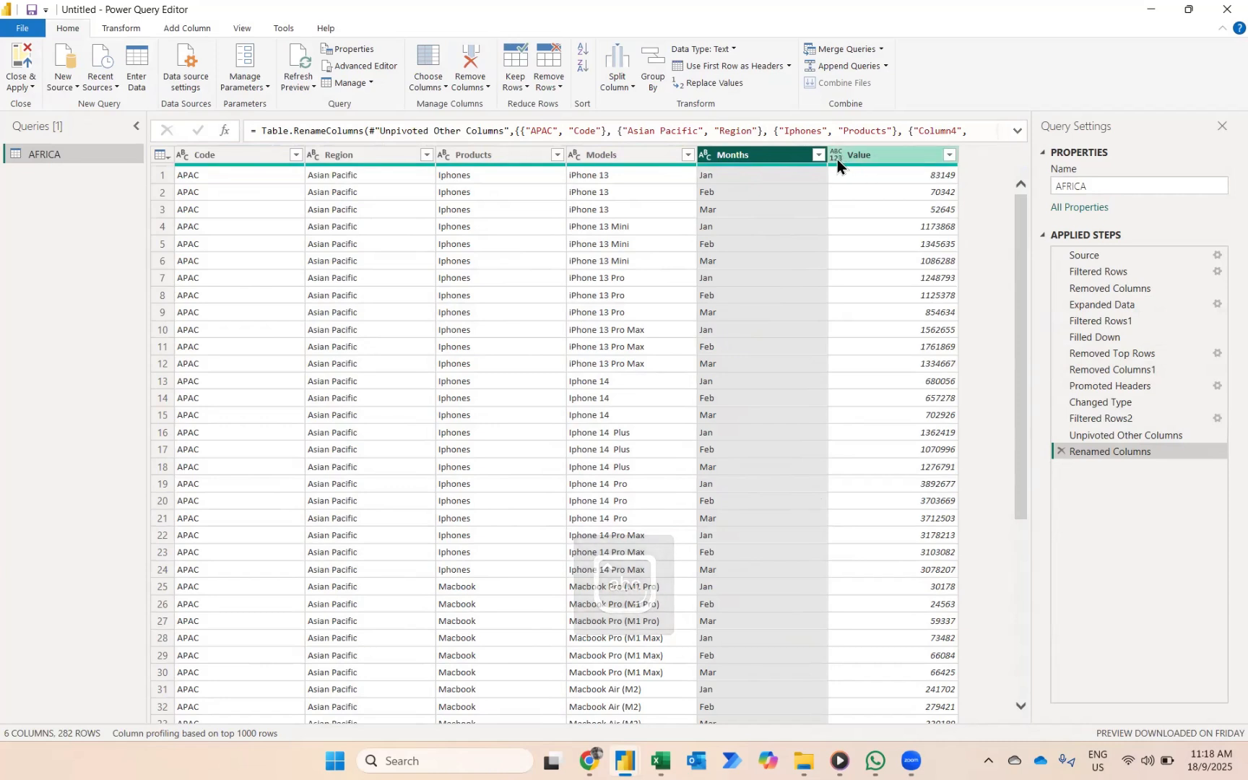
pyautogui.click(838, 157)
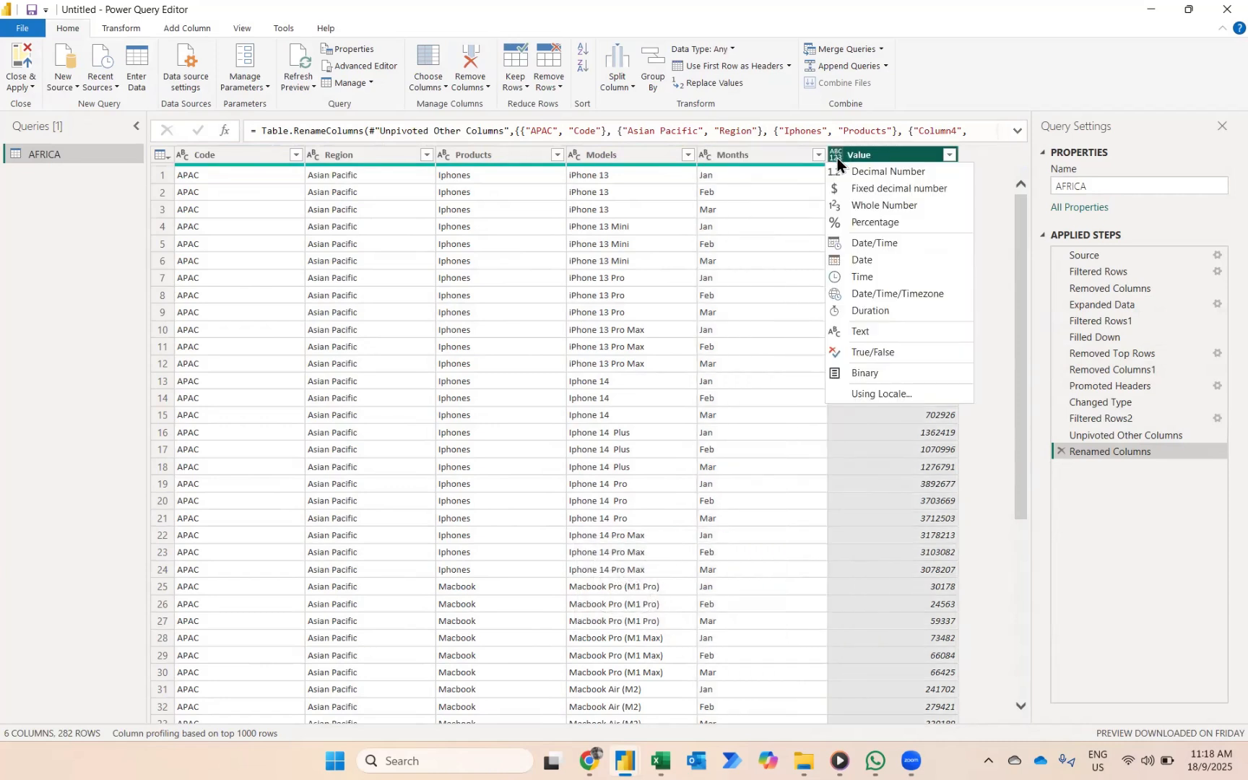
pyautogui.click(877, 205)
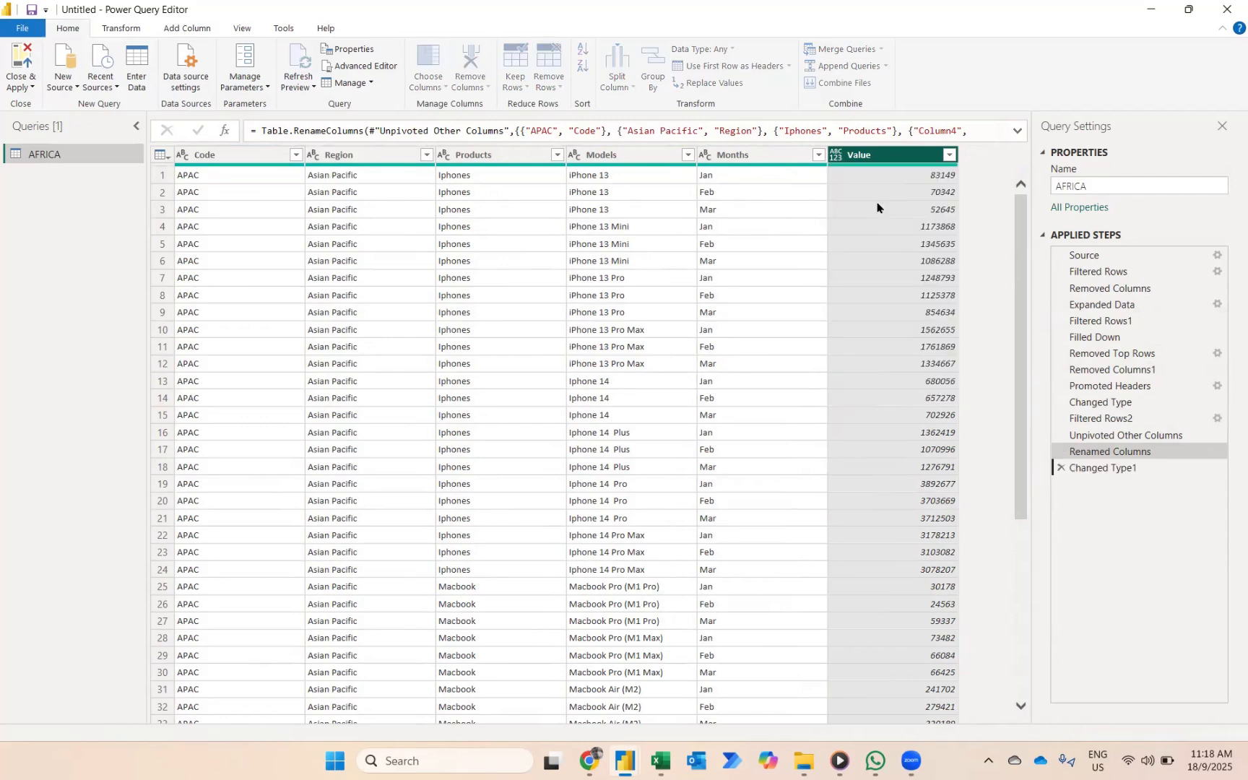
# Apply the Region filter with all regions selected, and capitalize each word in the Region column
pyautogui.click(426, 154)
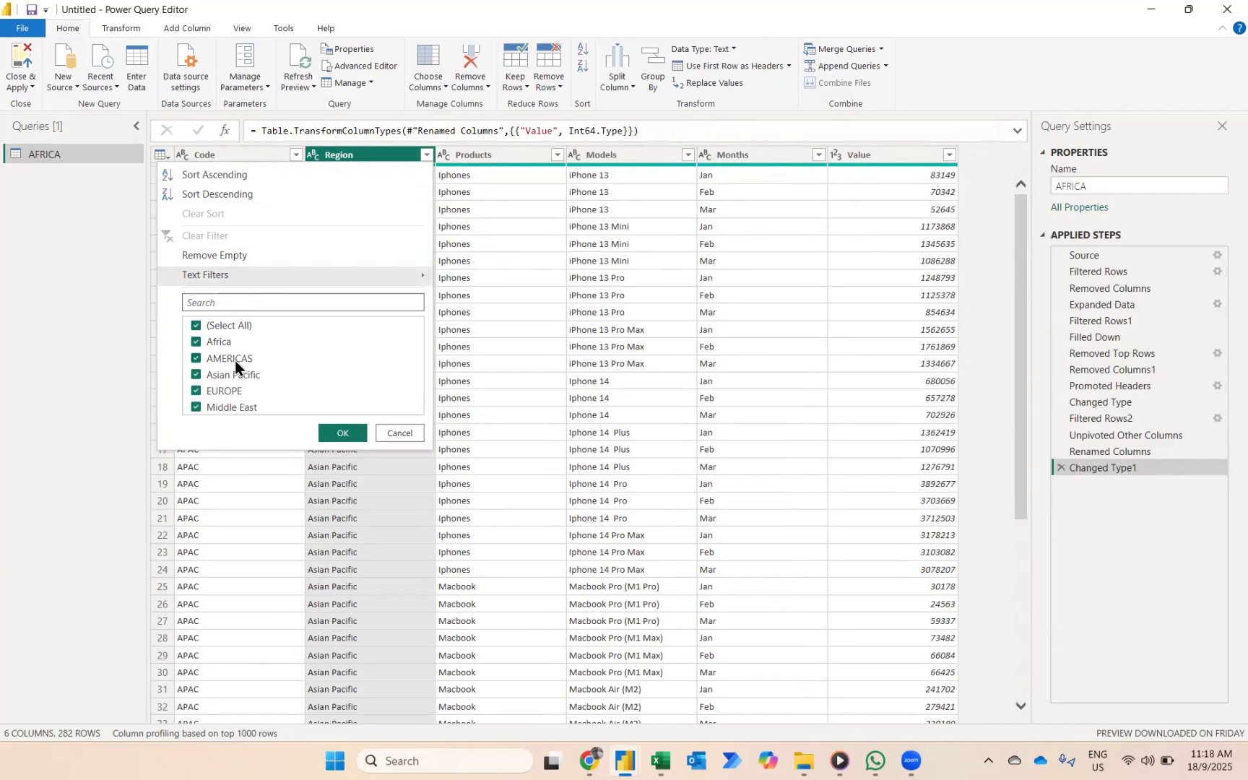
pyautogui.click(337, 435)
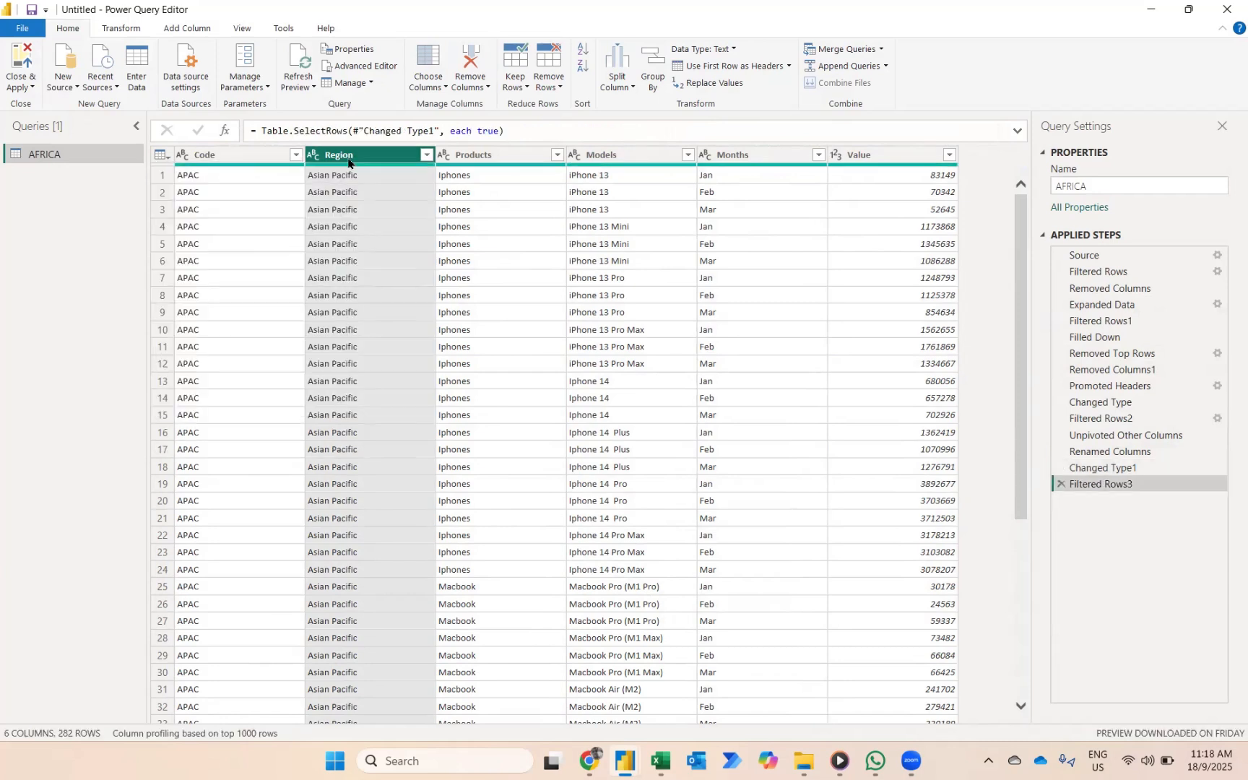
pyautogui.click(112, 28)
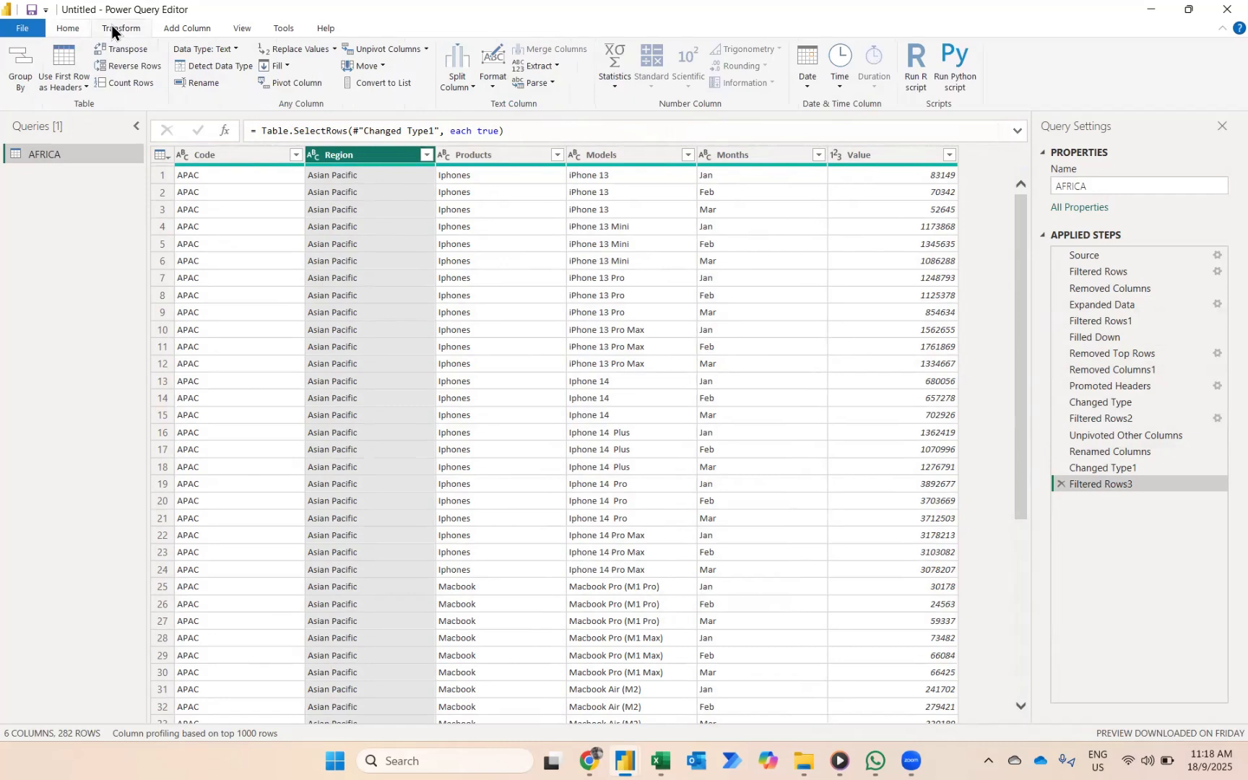
pyautogui.click(492, 52)
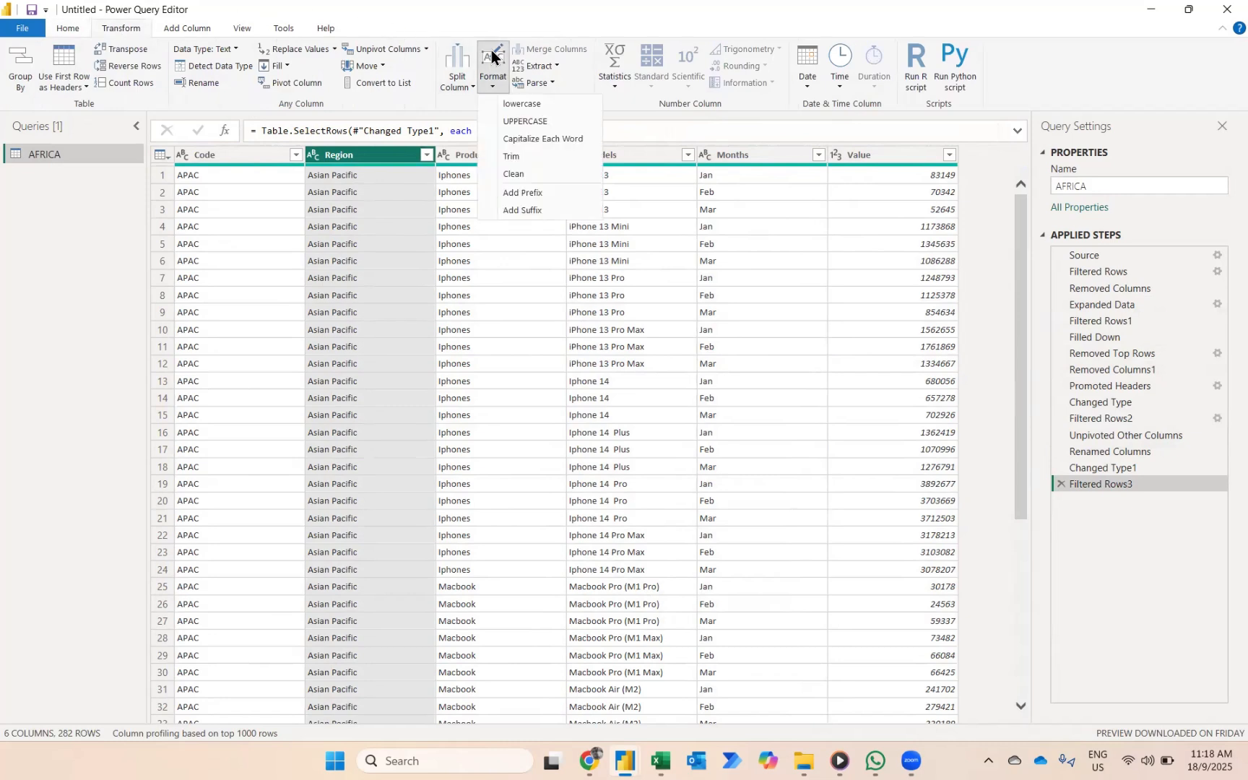
pyautogui.click(545, 140)
pyautogui.click(426, 154)
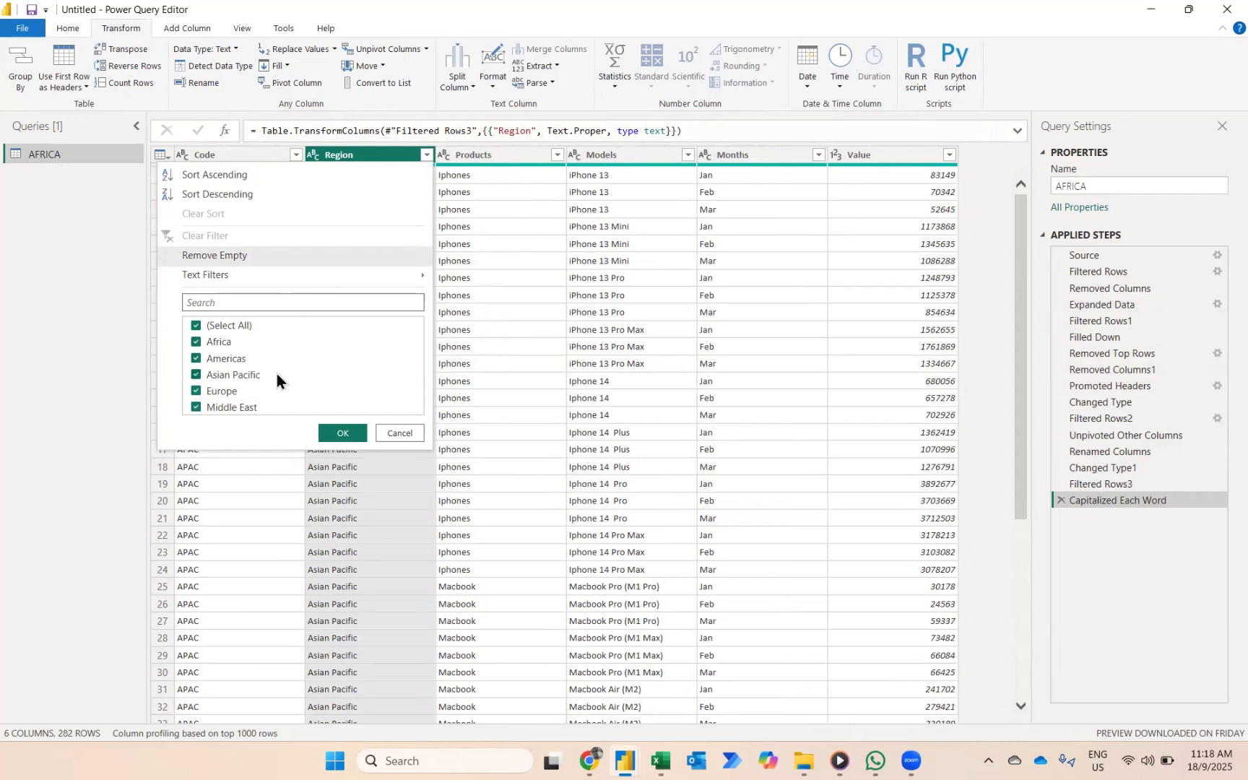
pyautogui.press('Escape')
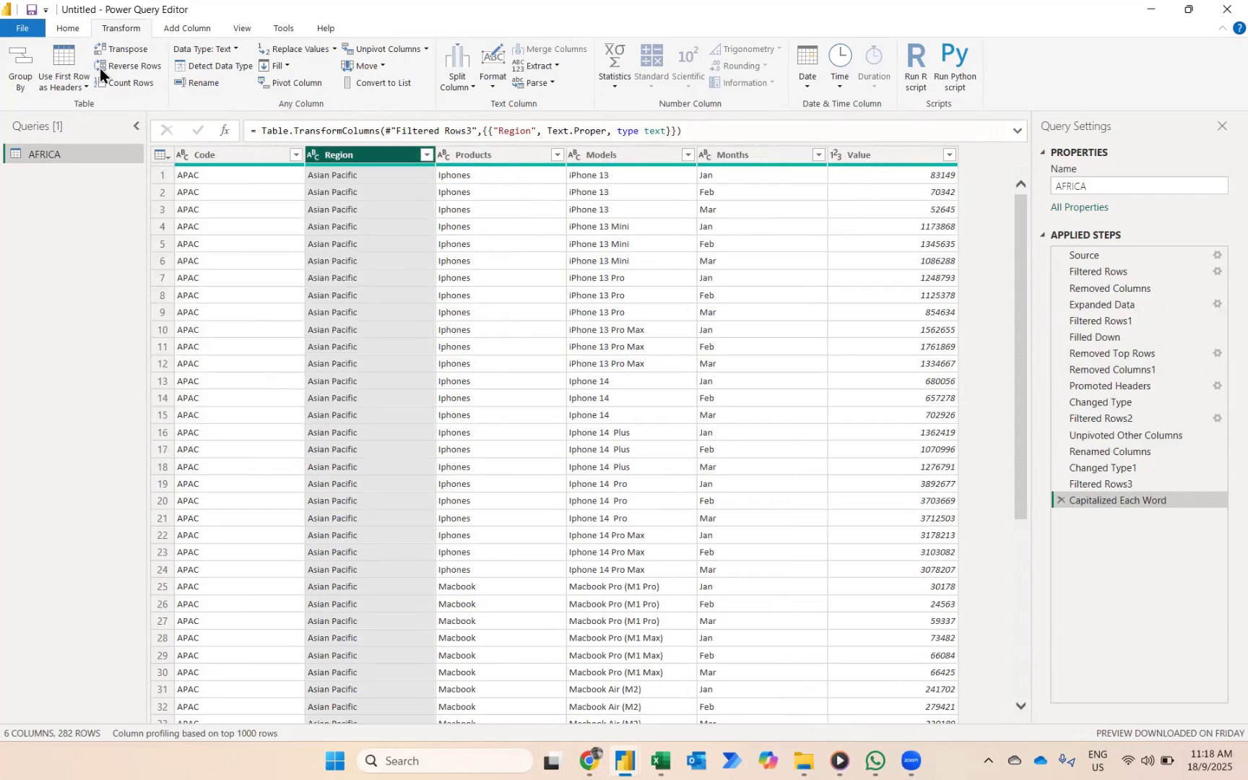
# Close and apply the query to load the table into the report, and rename the loaded AFRICA table to Global Sales
pyautogui.click(67, 31)
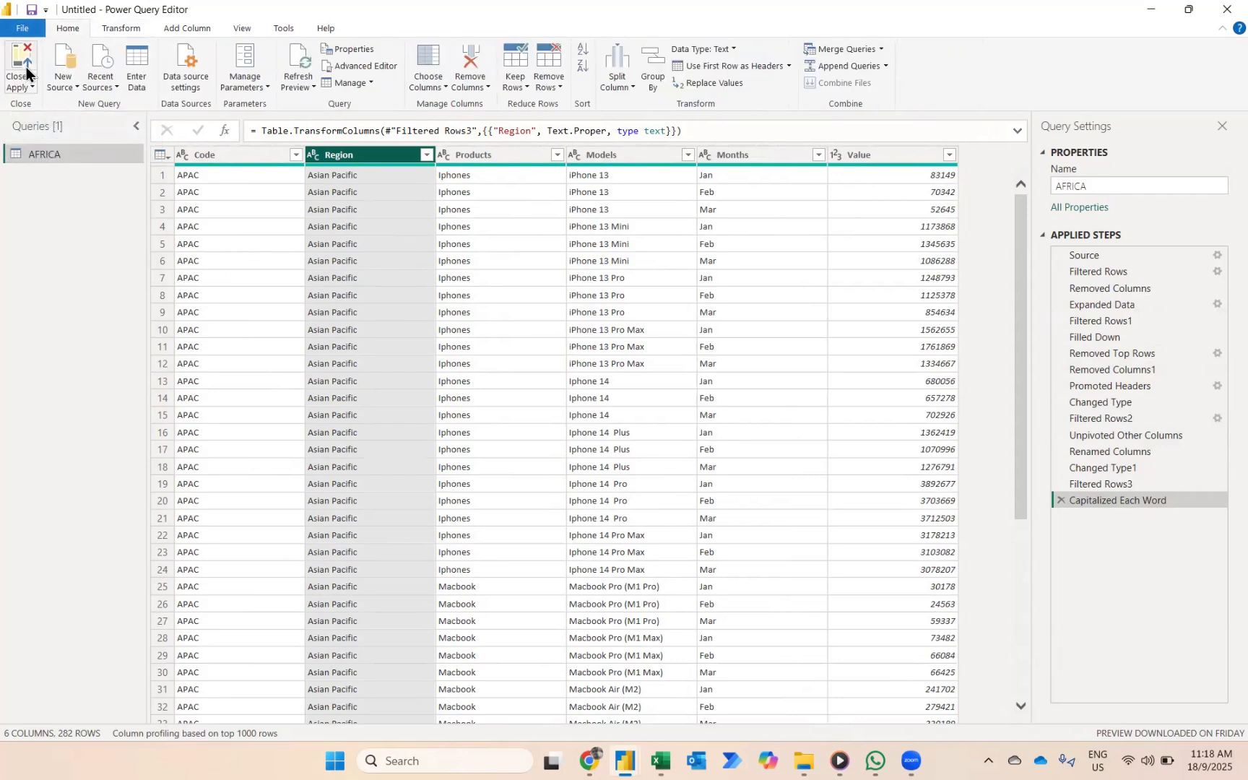
pyautogui.click(20, 57)
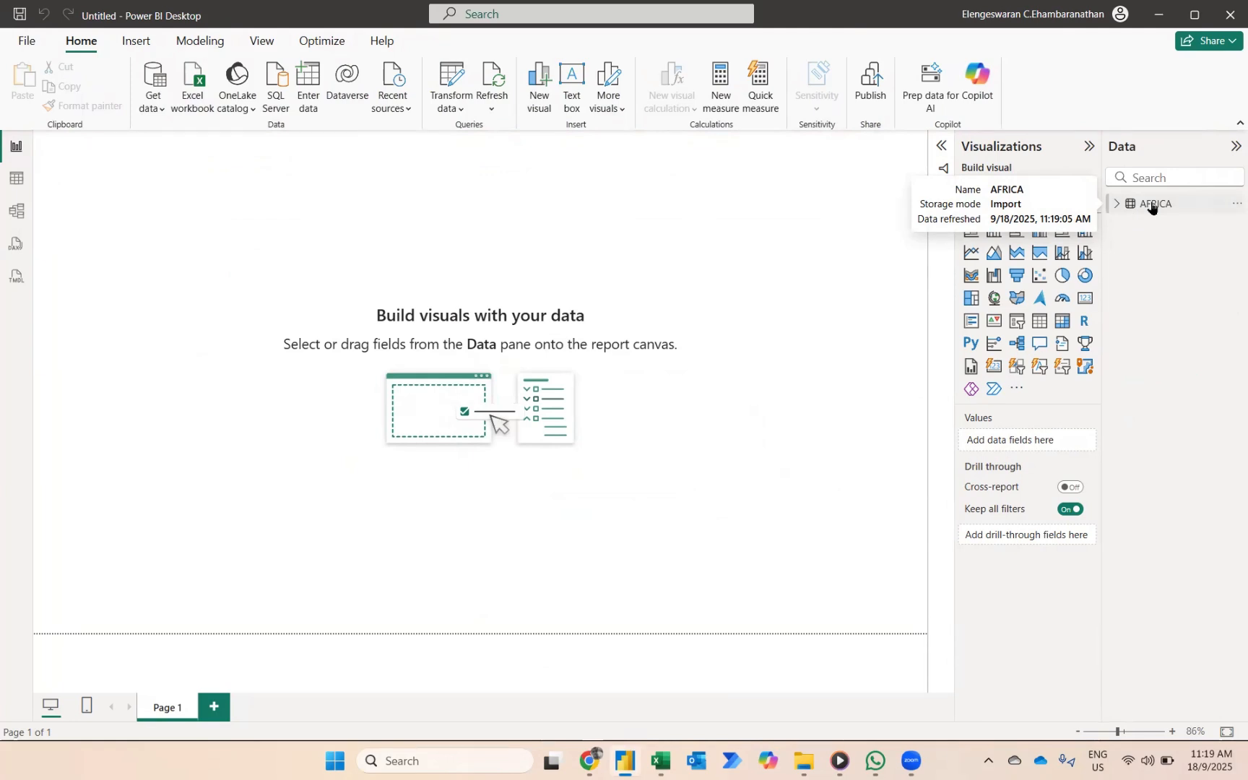
pyautogui.doubleClick(1152, 208)
pyautogui.write('G')
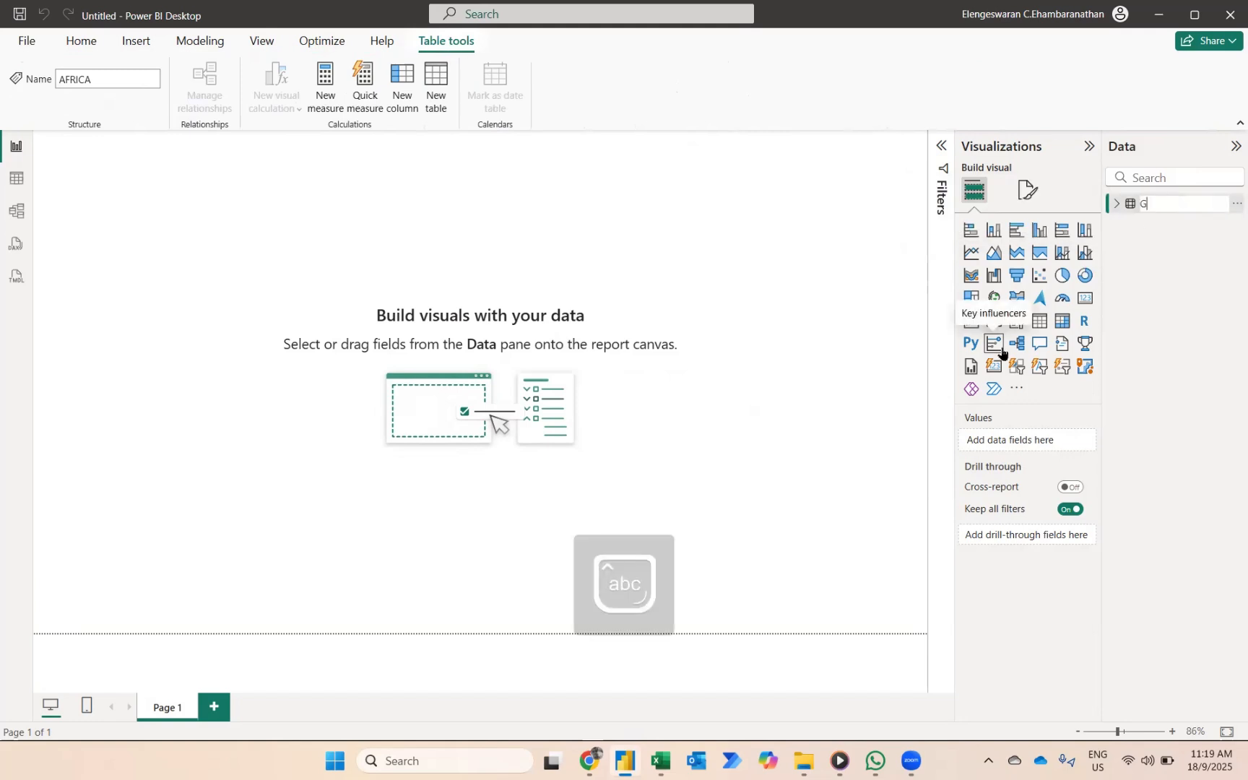
pyautogui.write('lobal Sales')
pyautogui.press('Return')
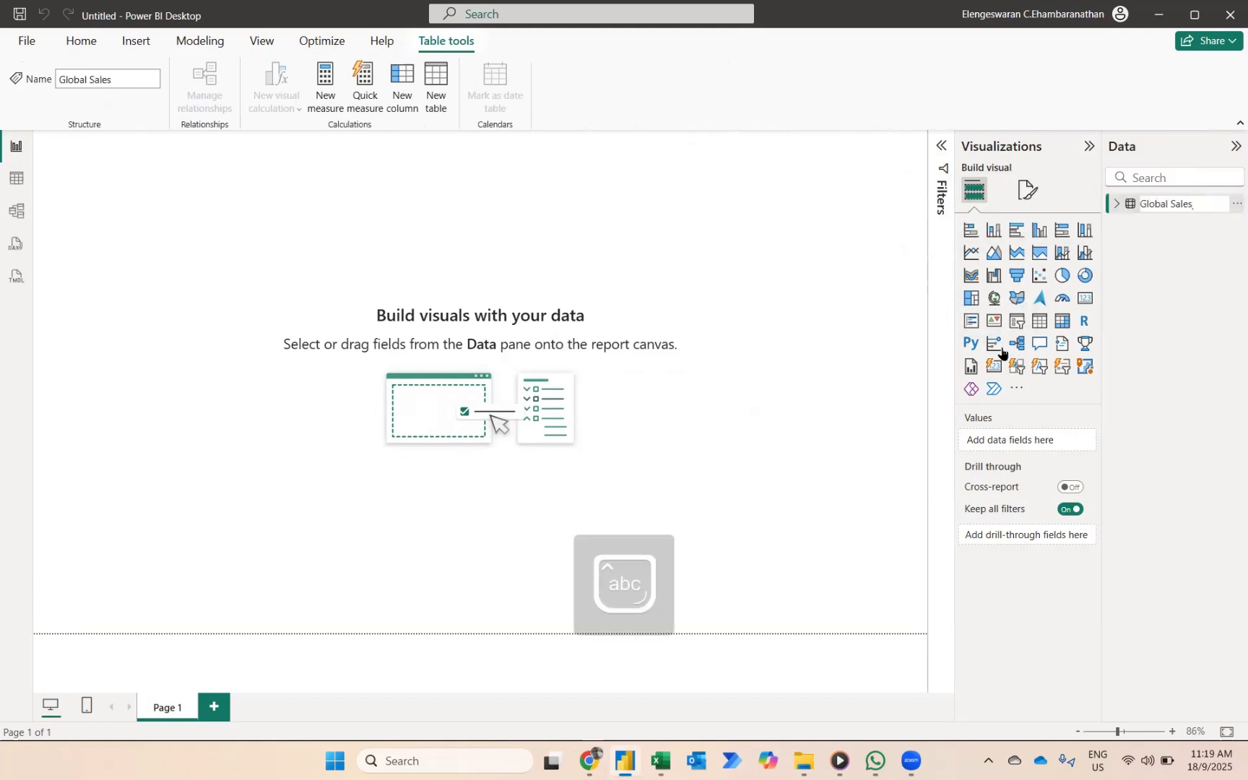
# Create a table visual with the Months and Value fields of Global Sales, and format Value with a thousands separator
pyautogui.click(1113, 205)
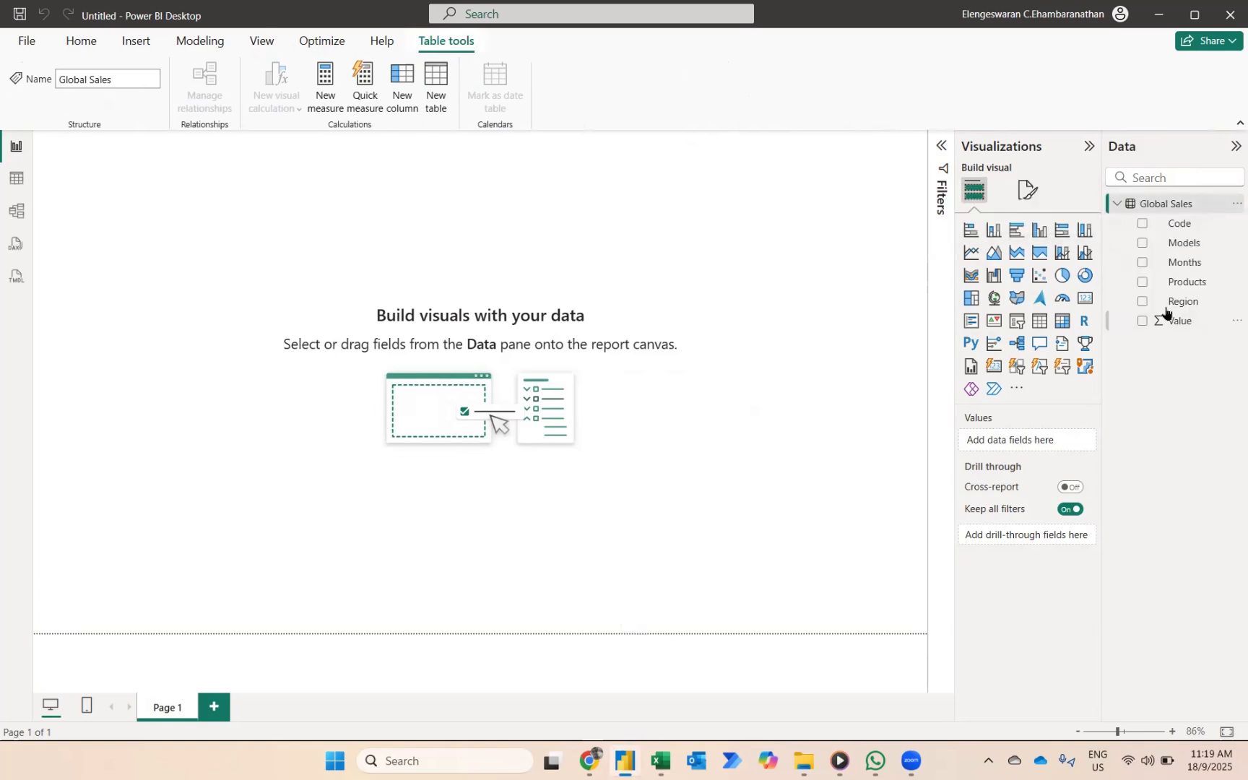
pyautogui.click(1141, 263)
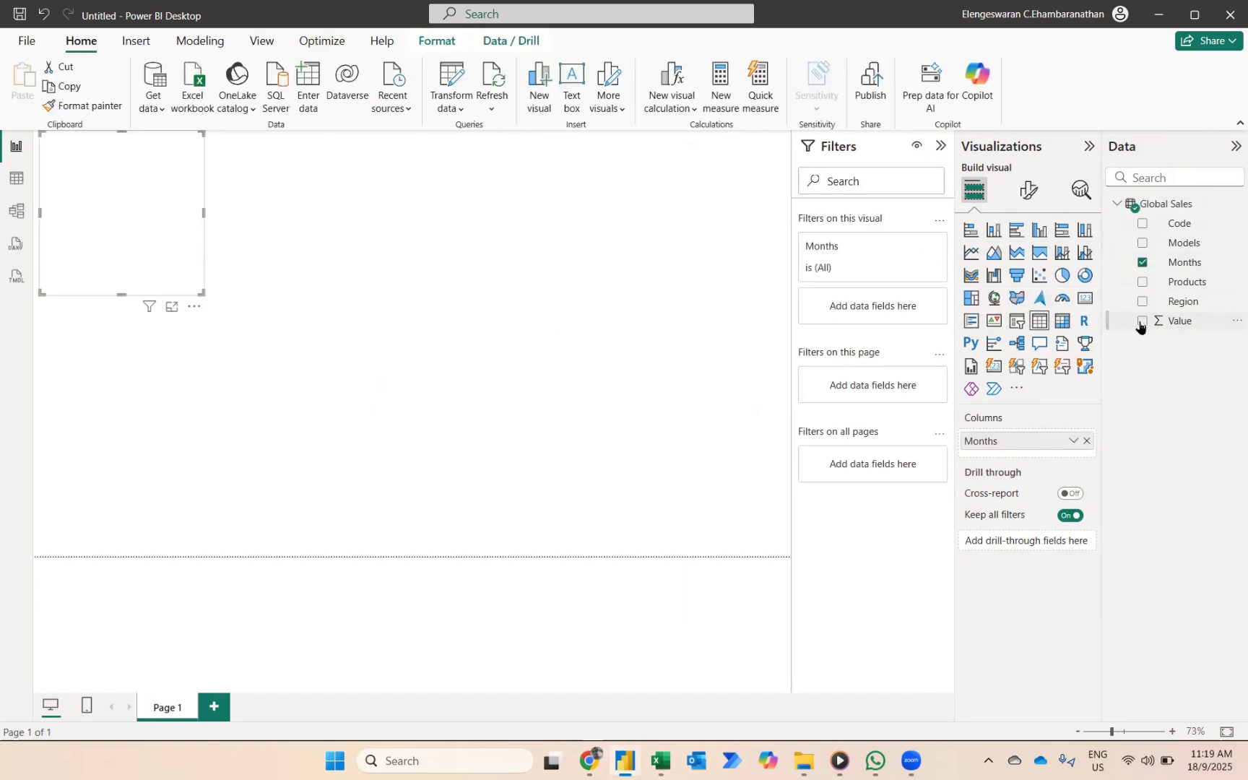
pyautogui.click(1141, 322)
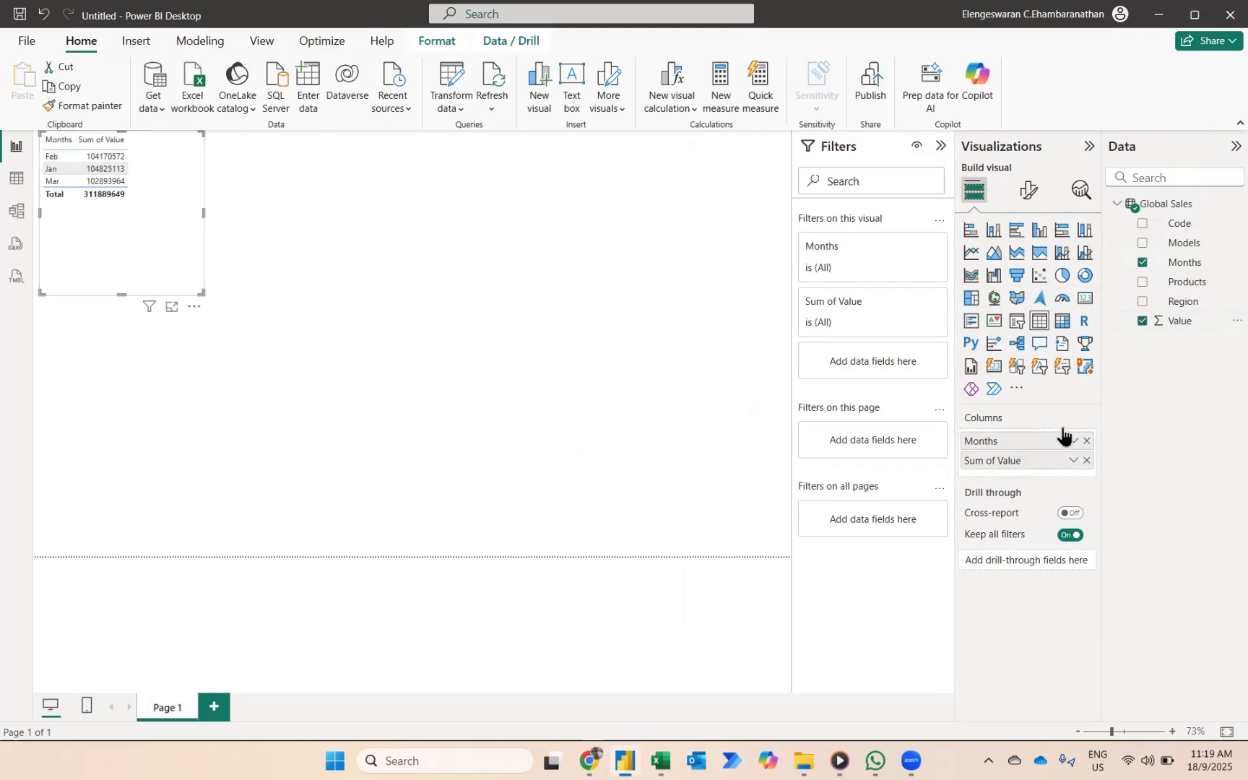
pyautogui.click(1197, 325)
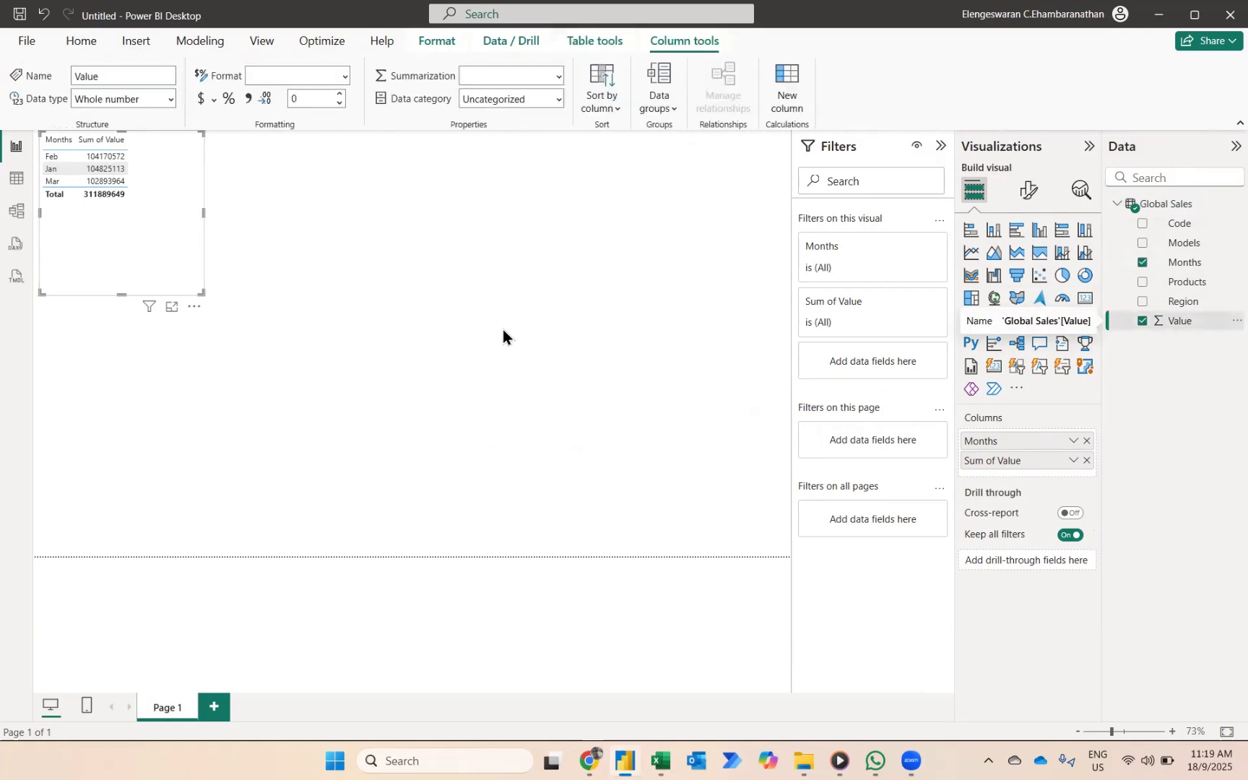
pyautogui.click(247, 102)
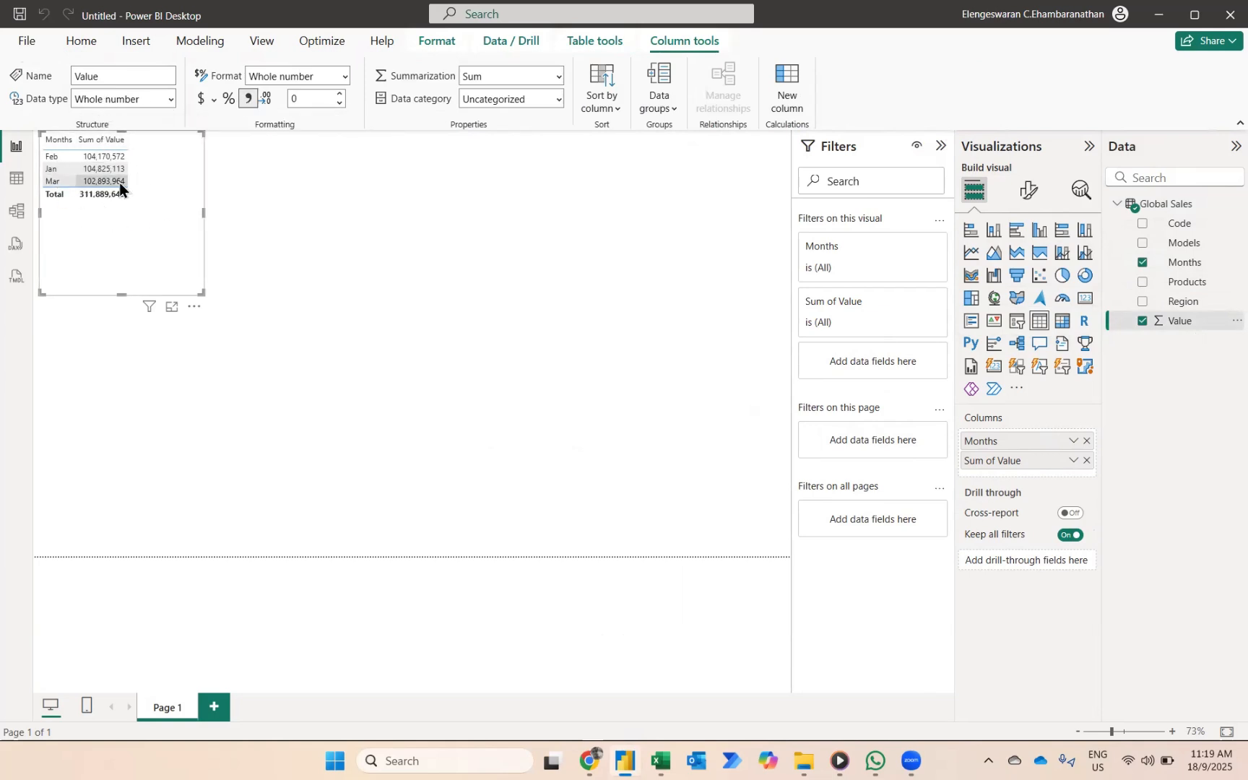
# Set the font size of both the values and the column headers in the table visual to 20
pyautogui.click(1031, 195)
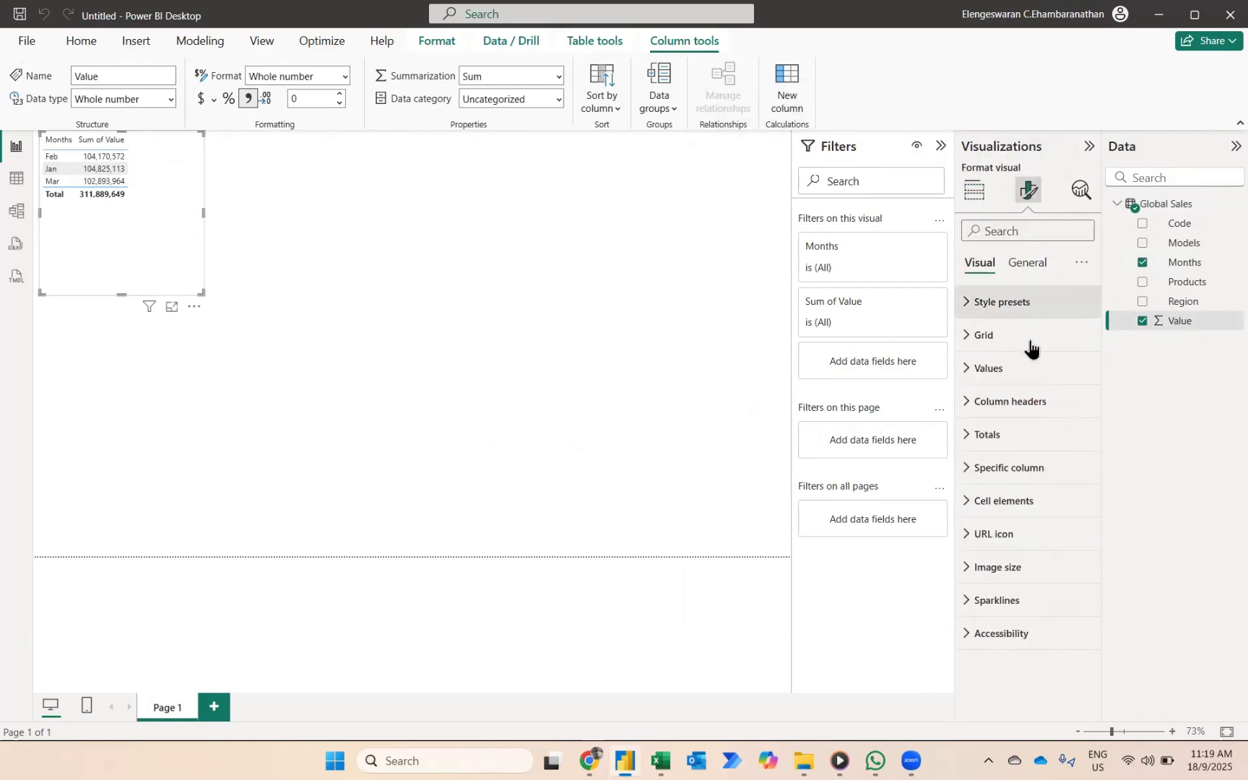
pyautogui.click(1011, 384)
pyautogui.doubleClick(1059, 449)
pyautogui.write('20')
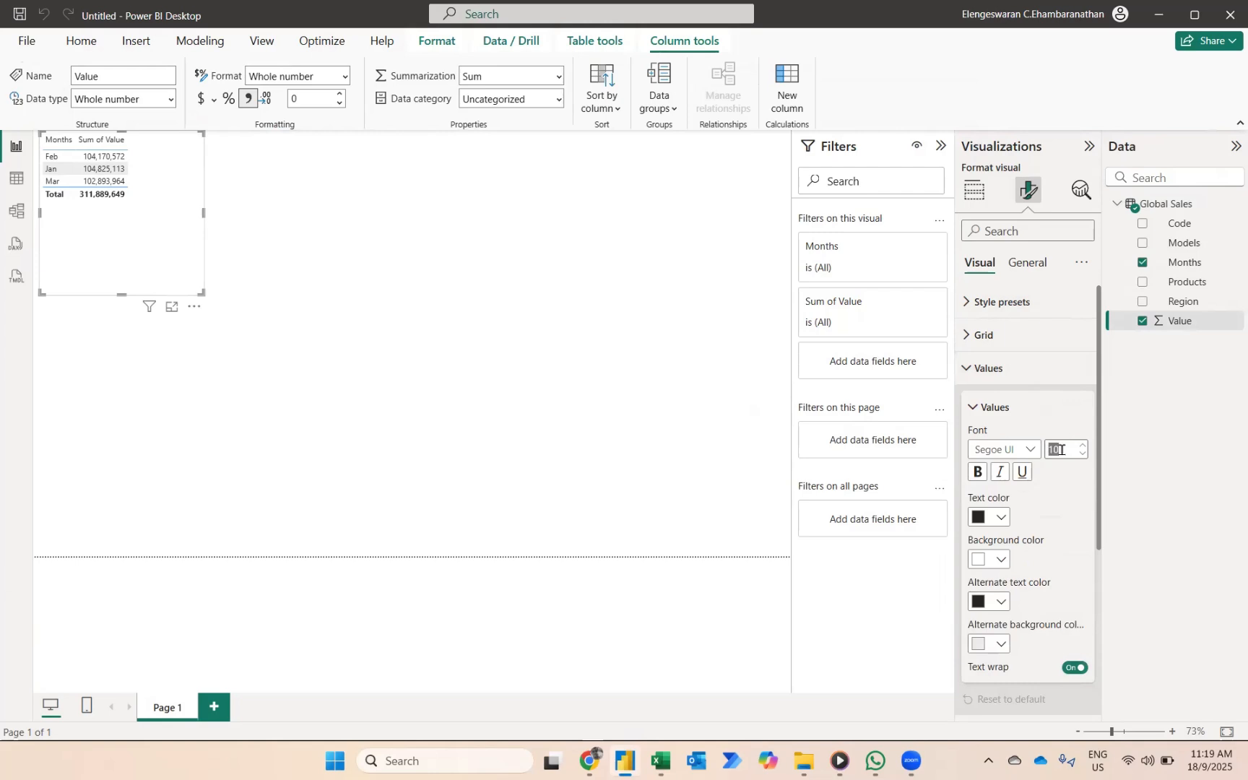
pyautogui.click(991, 369)
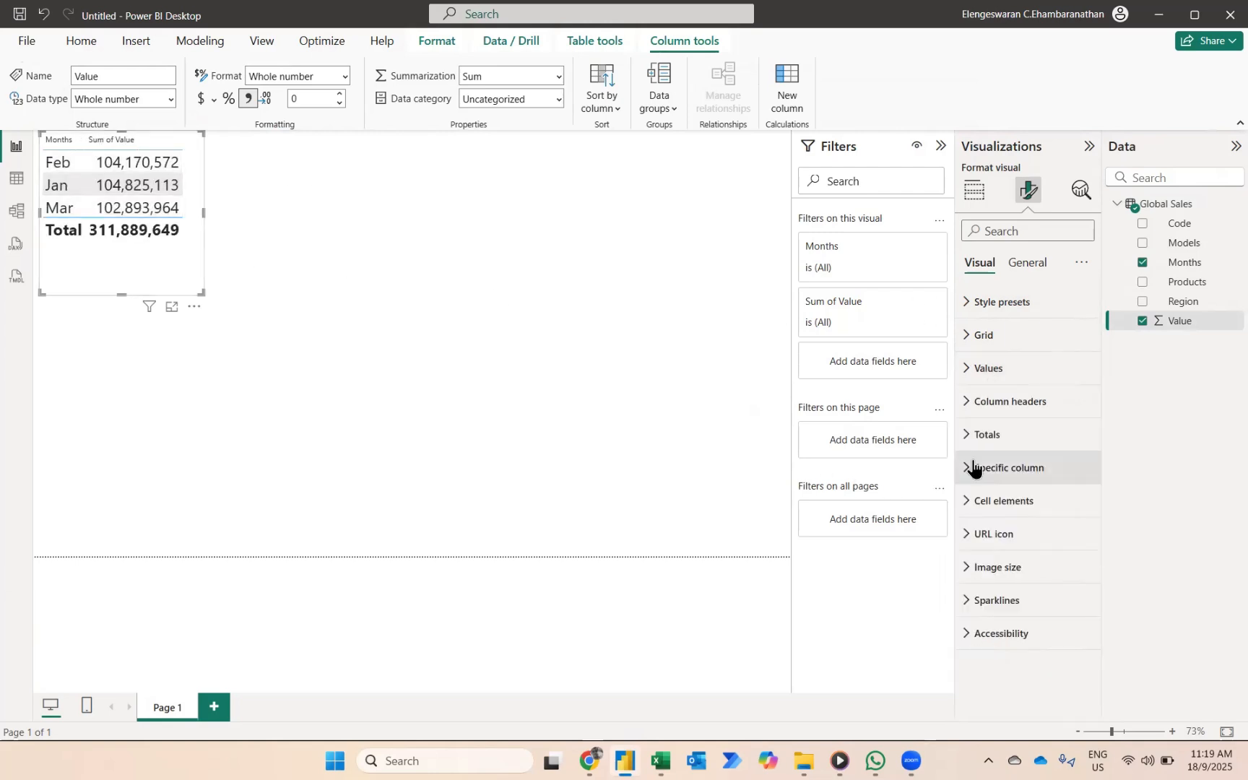
pyautogui.click(967, 401)
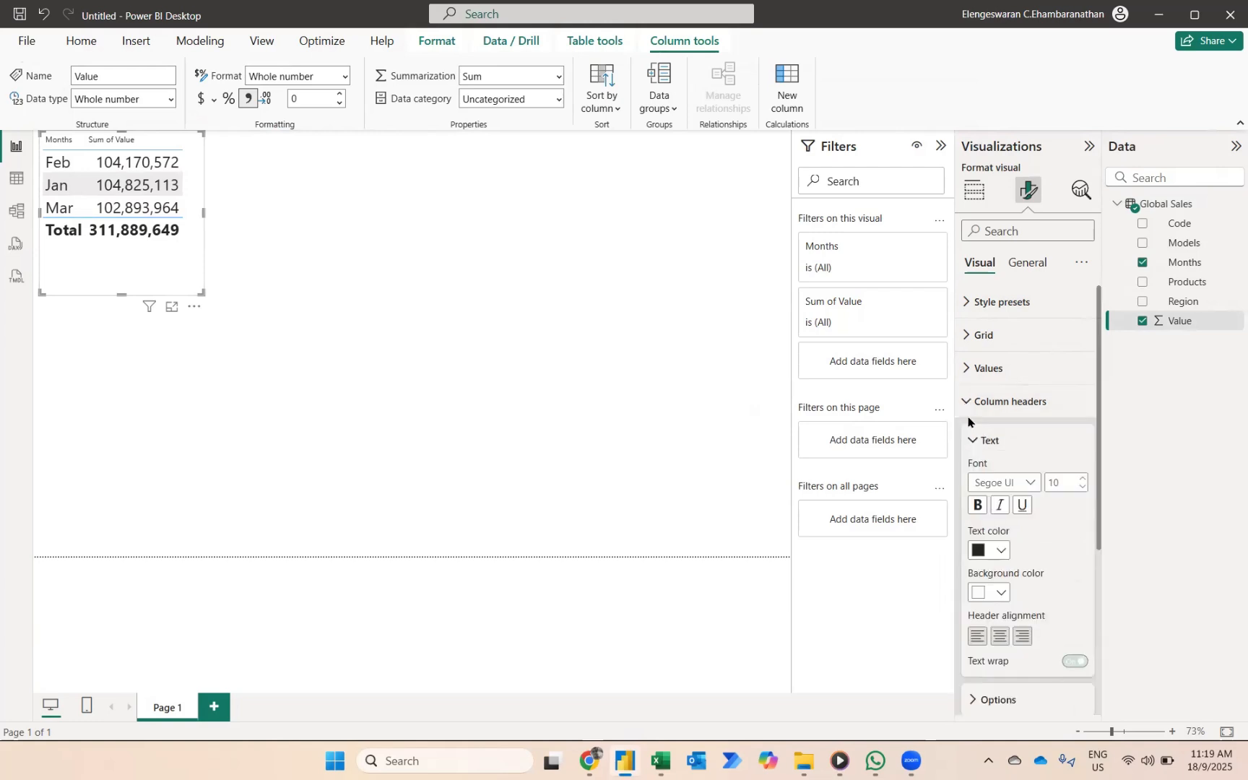
pyautogui.doubleClick(1063, 481)
pyautogui.write('20')
pyautogui.press('Return')
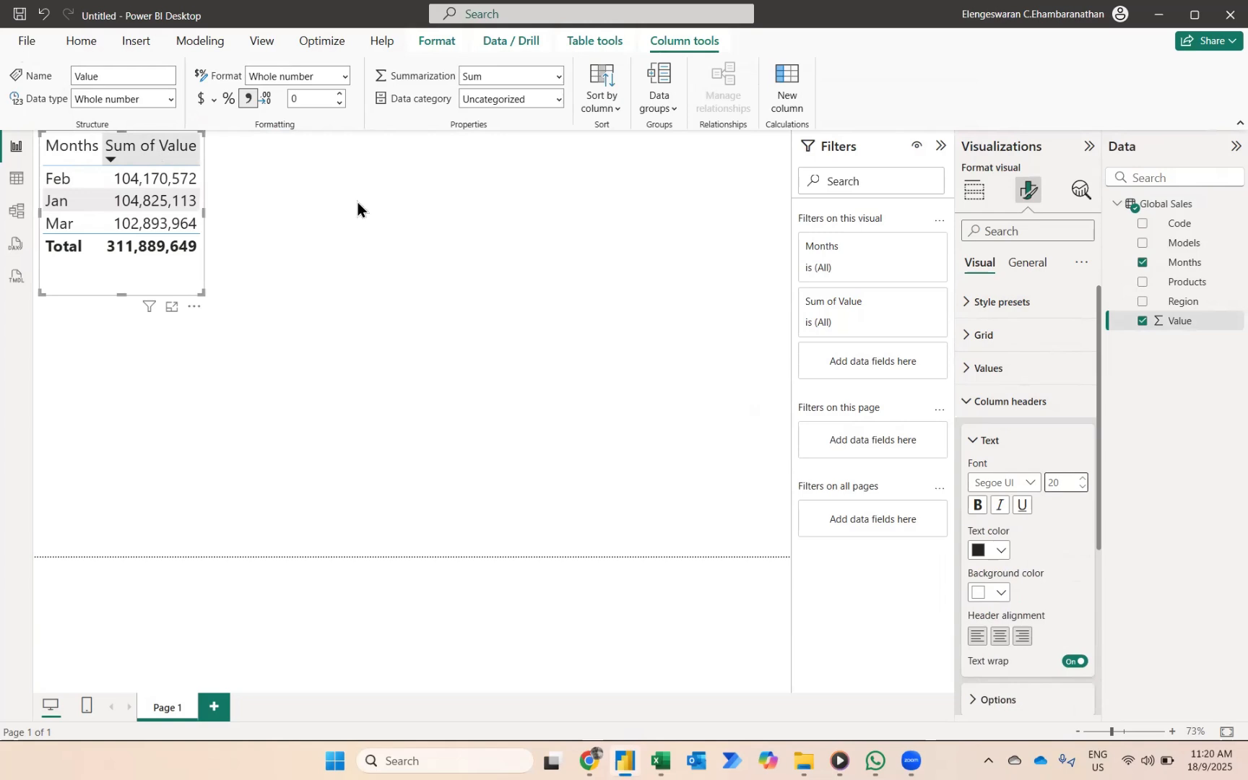
# Rename the visual's Sum of Value column to Total Sales, and enlarge the table visual on the canvas
pyautogui.click(973, 193)
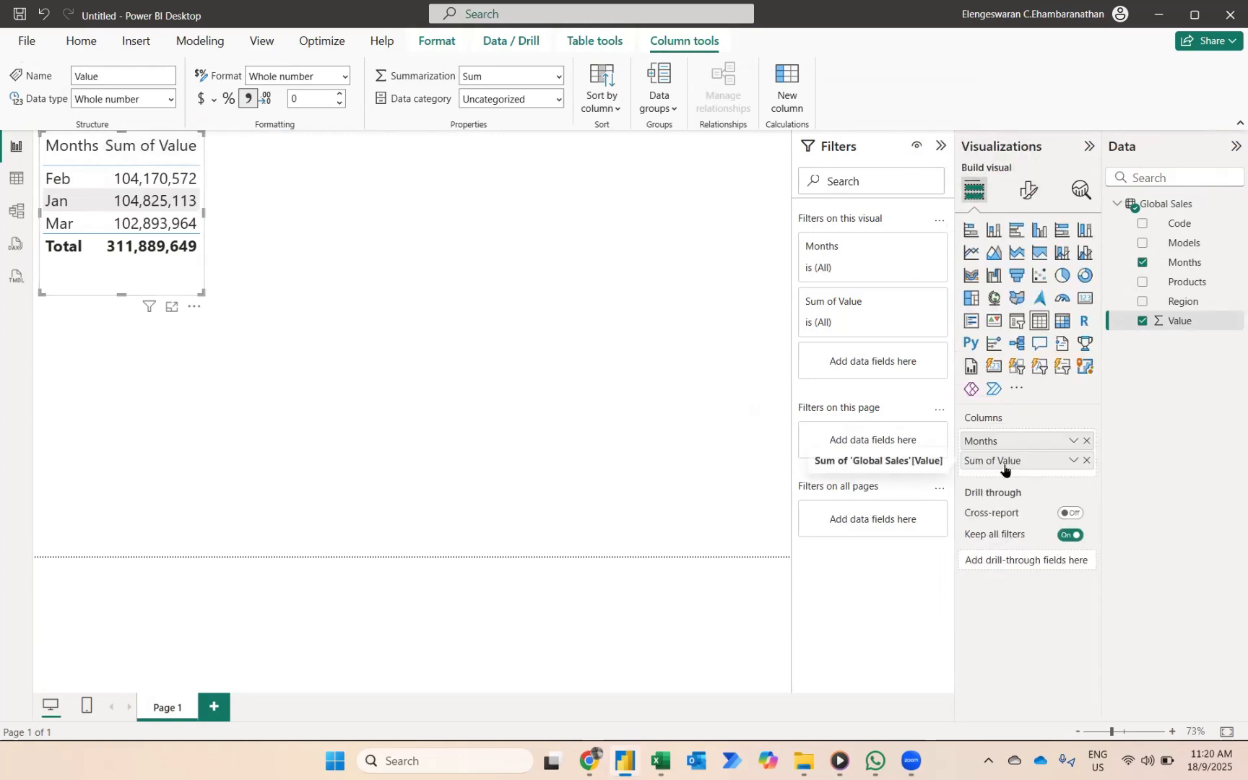
pyautogui.doubleClick(1003, 462)
pyautogui.write('To')
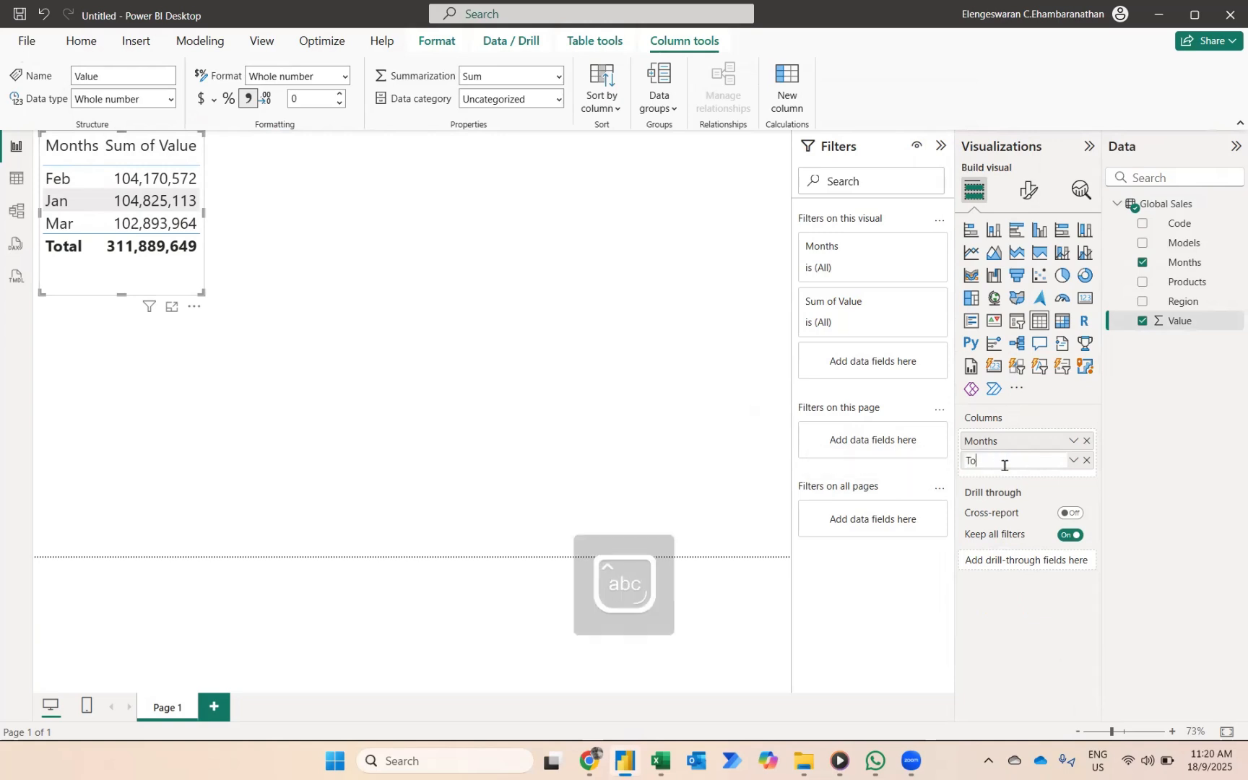
pyautogui.write('tal Sales')
pyautogui.press('Return')
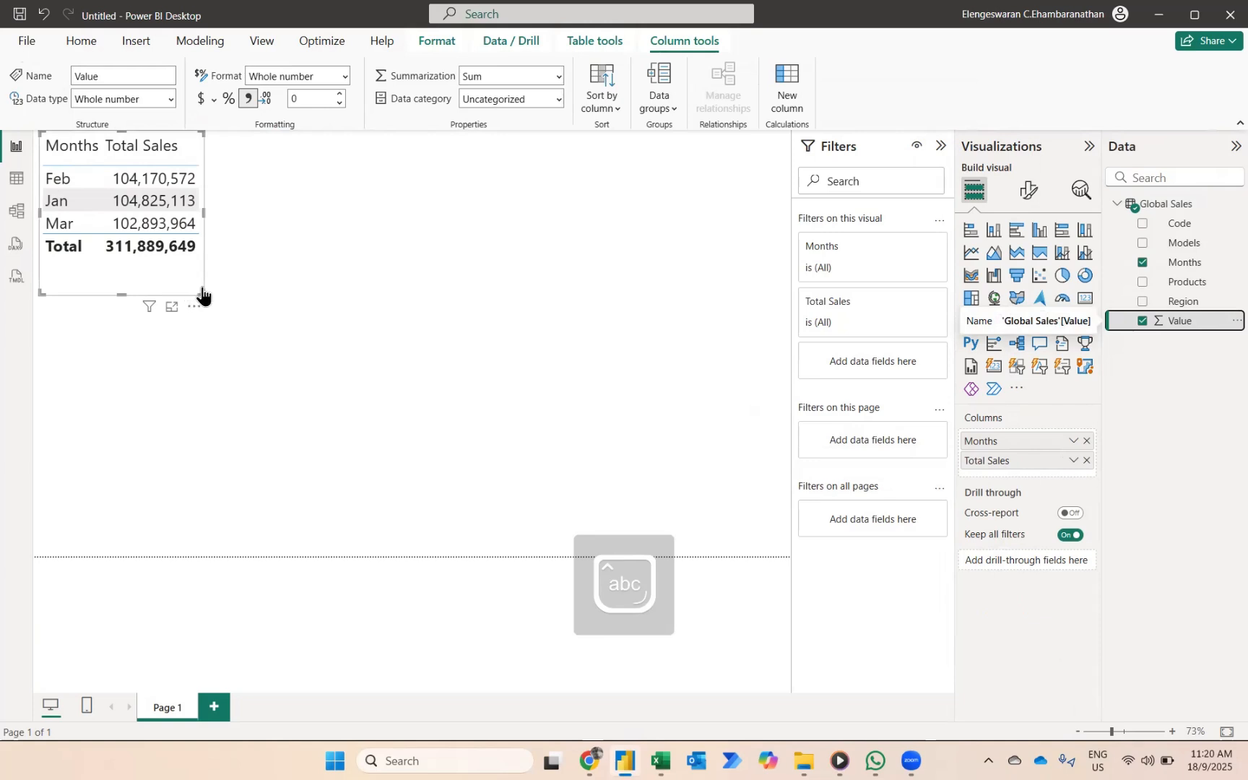
pyautogui.moveTo(203, 293); pyautogui.dragTo(332, 427)
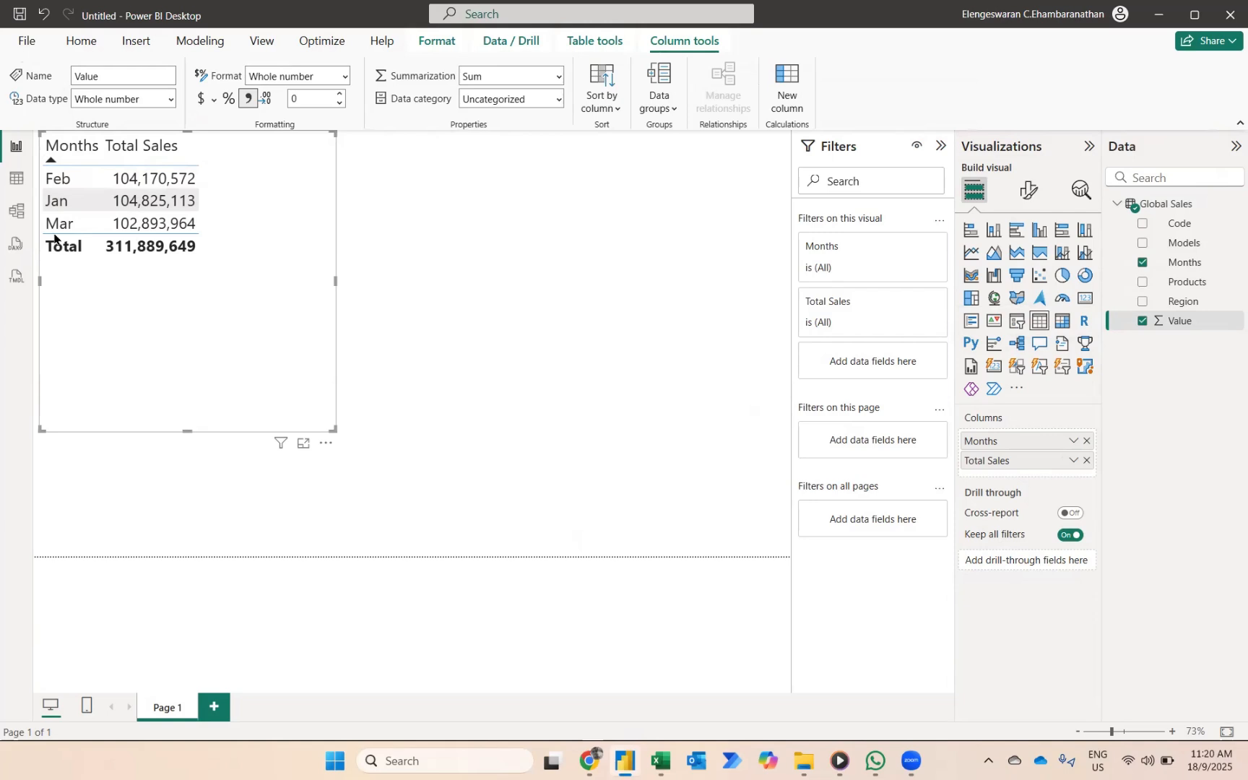
# Reopen the Power Query Editor, duplicate the Global Sales query and name the copy Monthly Data
pyautogui.click(14, 179)
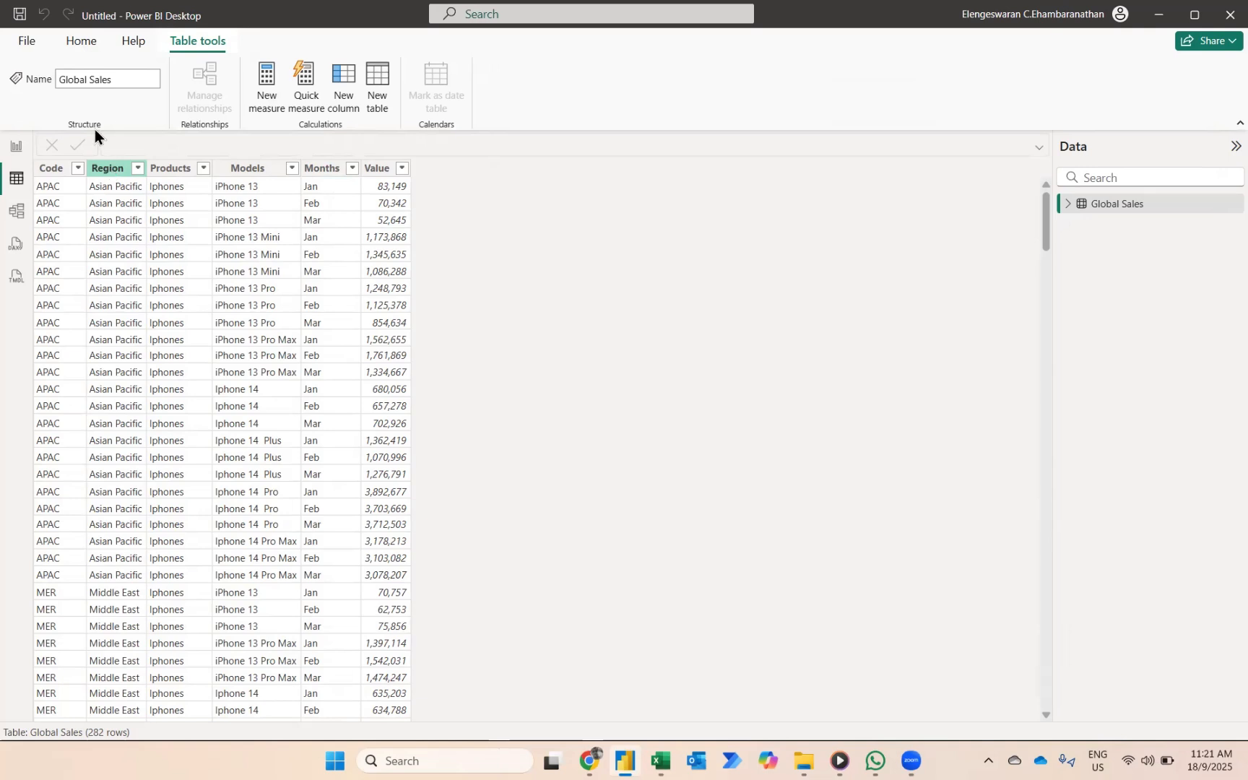
pyautogui.click(82, 45)
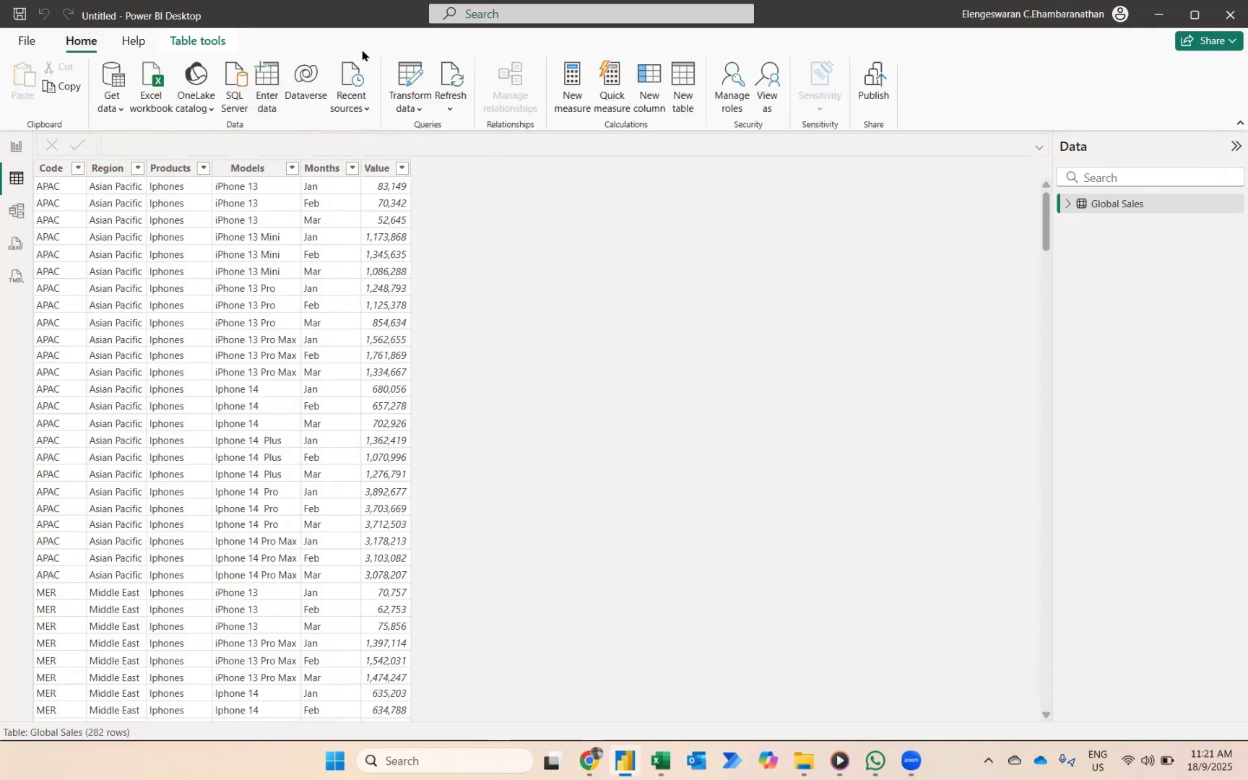
pyautogui.click(417, 69)
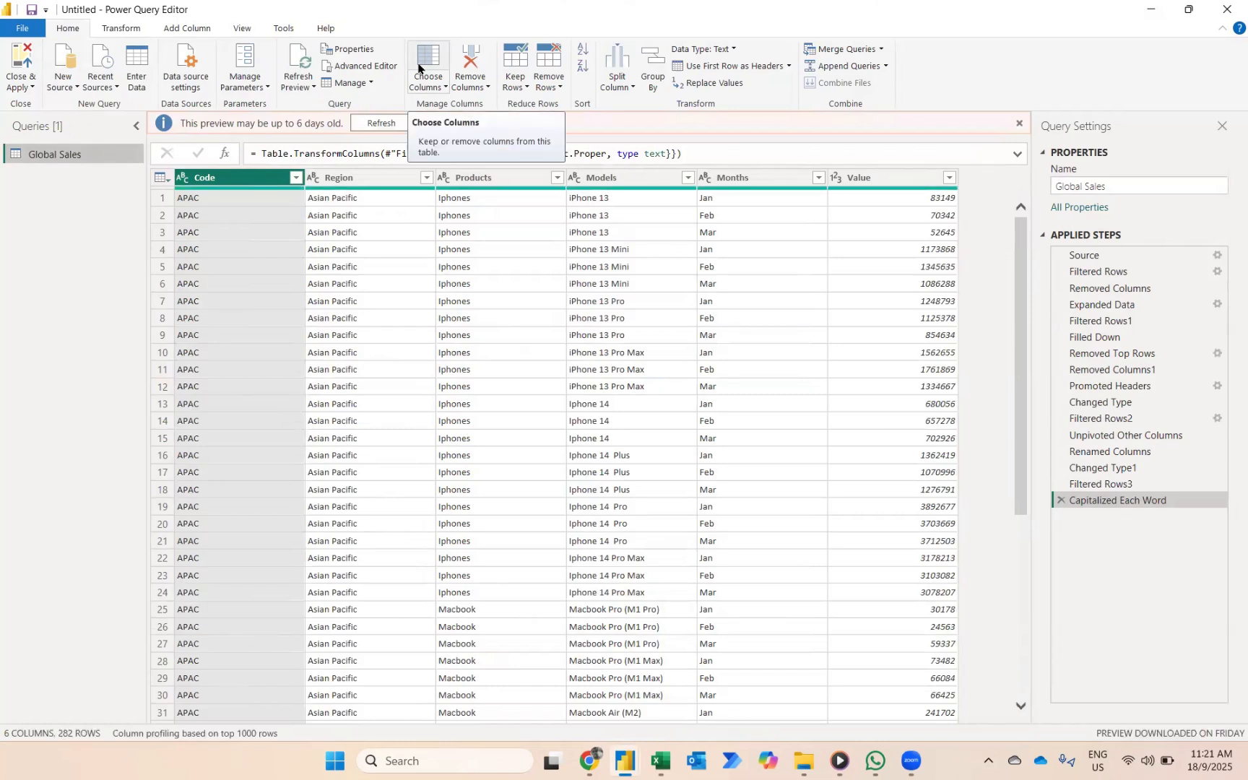
pyautogui.rightClick(88, 155)
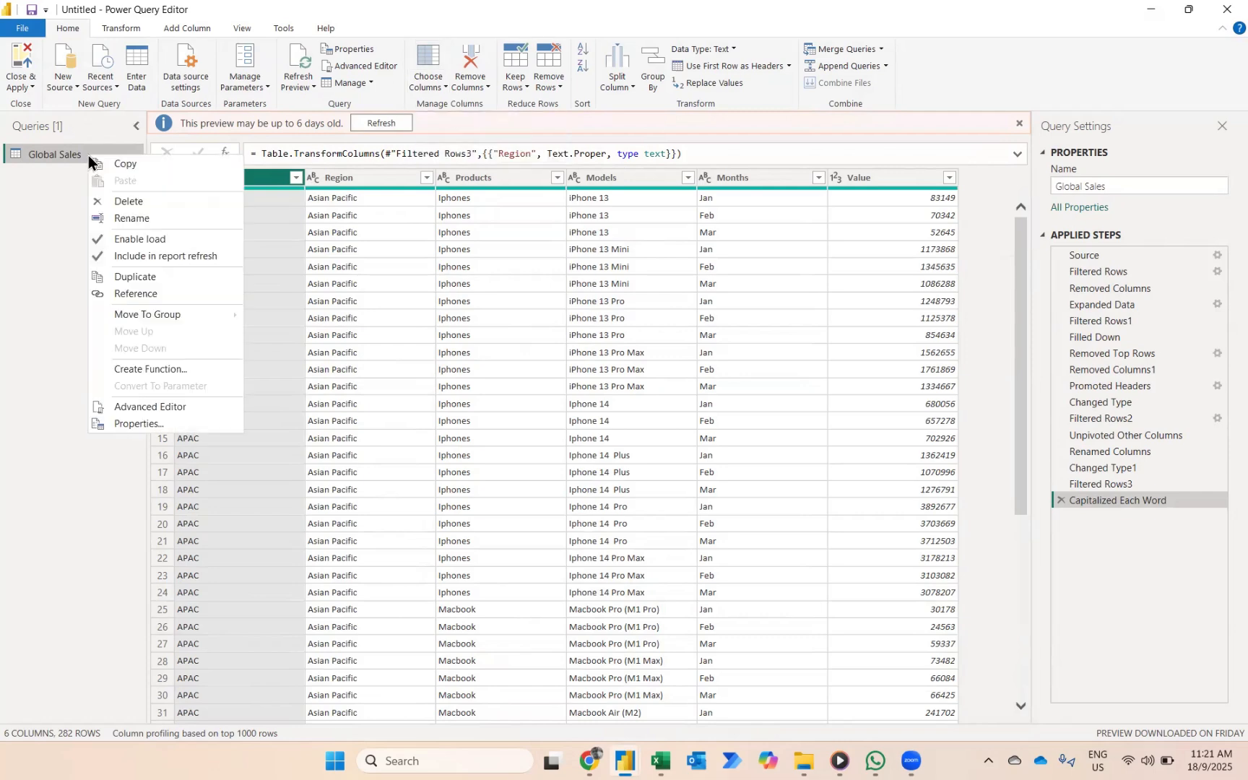
pyautogui.click(129, 276)
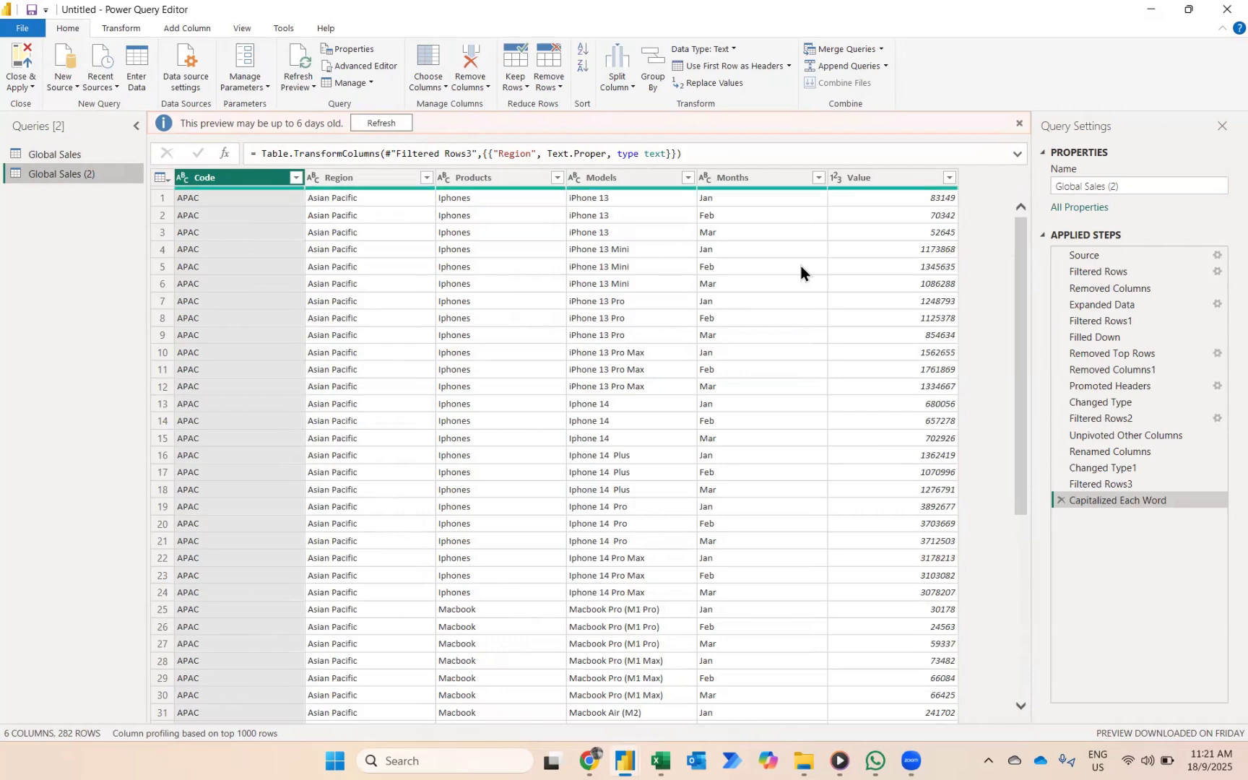
pyautogui.click(1146, 185)
pyautogui.tripleClick(1147, 185)
pyautogui.write('Mo')
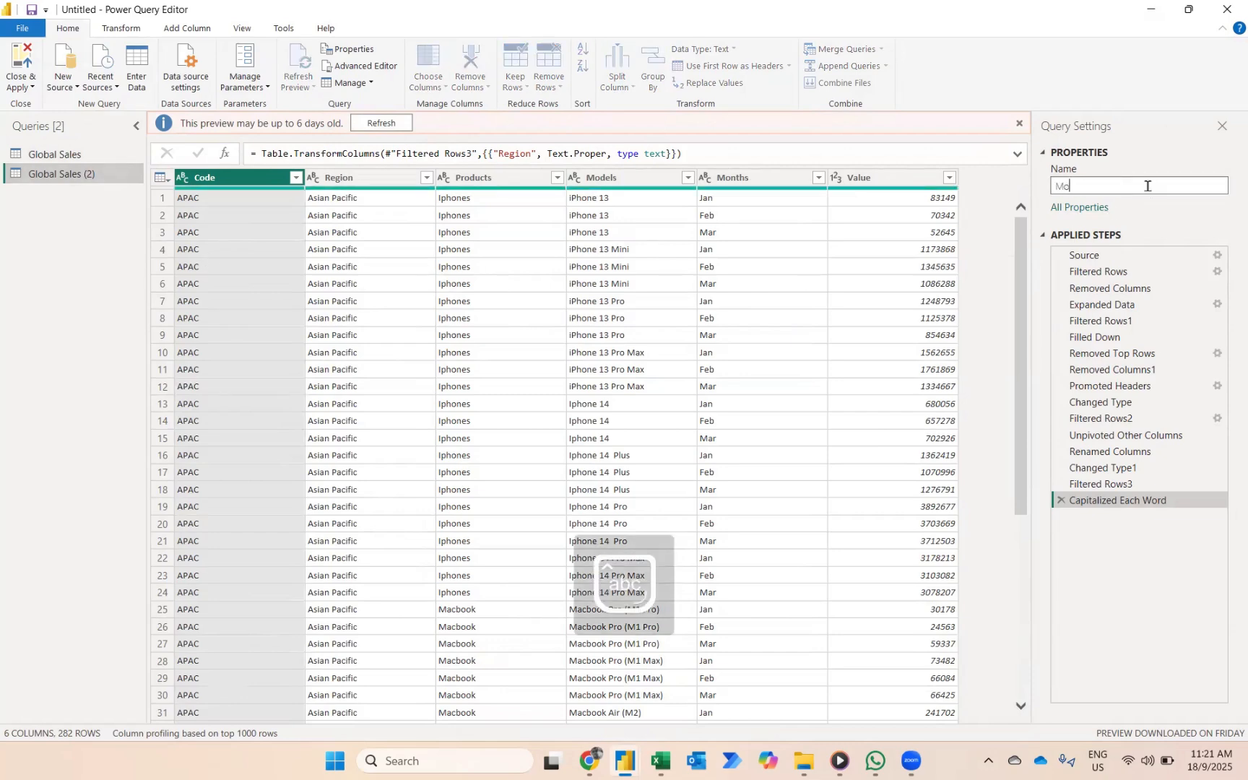
pyautogui.write('nthly Data')
pyautogui.press('Return')
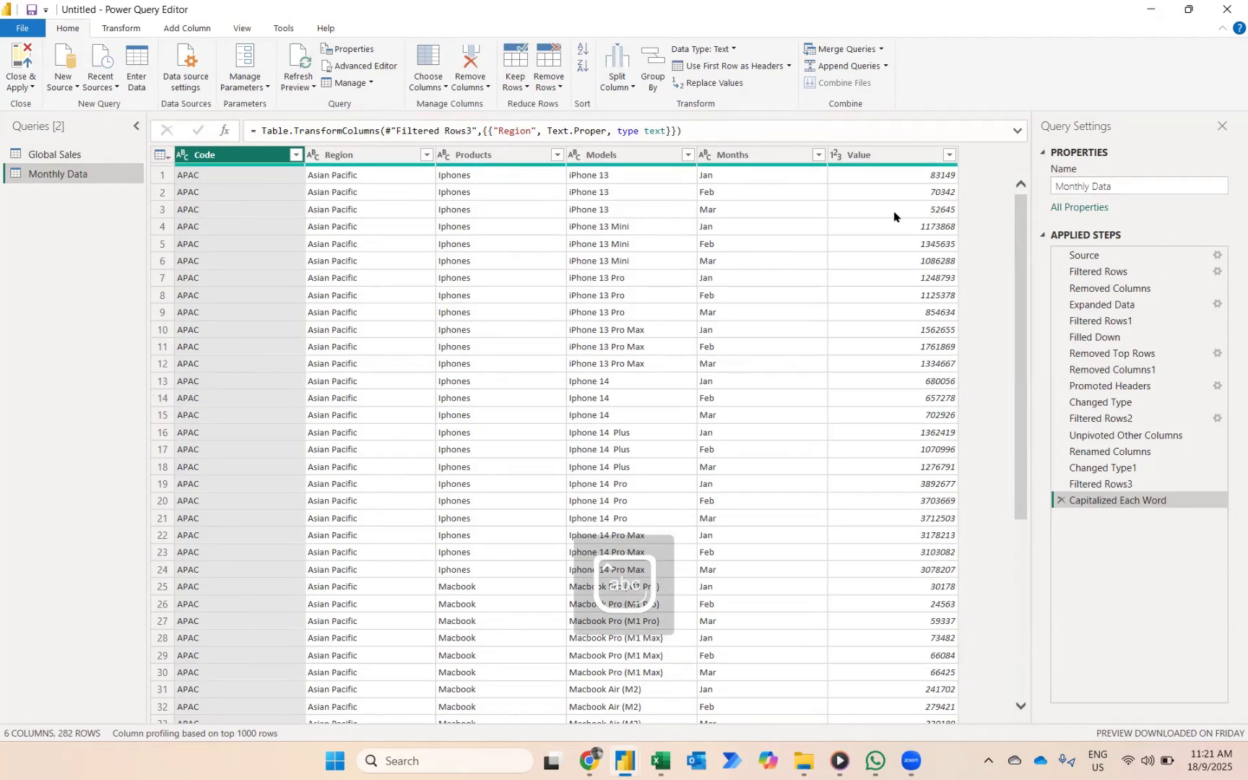
# Keep only the Months column in the Monthly Data query and remove its duplicate rows
pyautogui.click(428, 66)
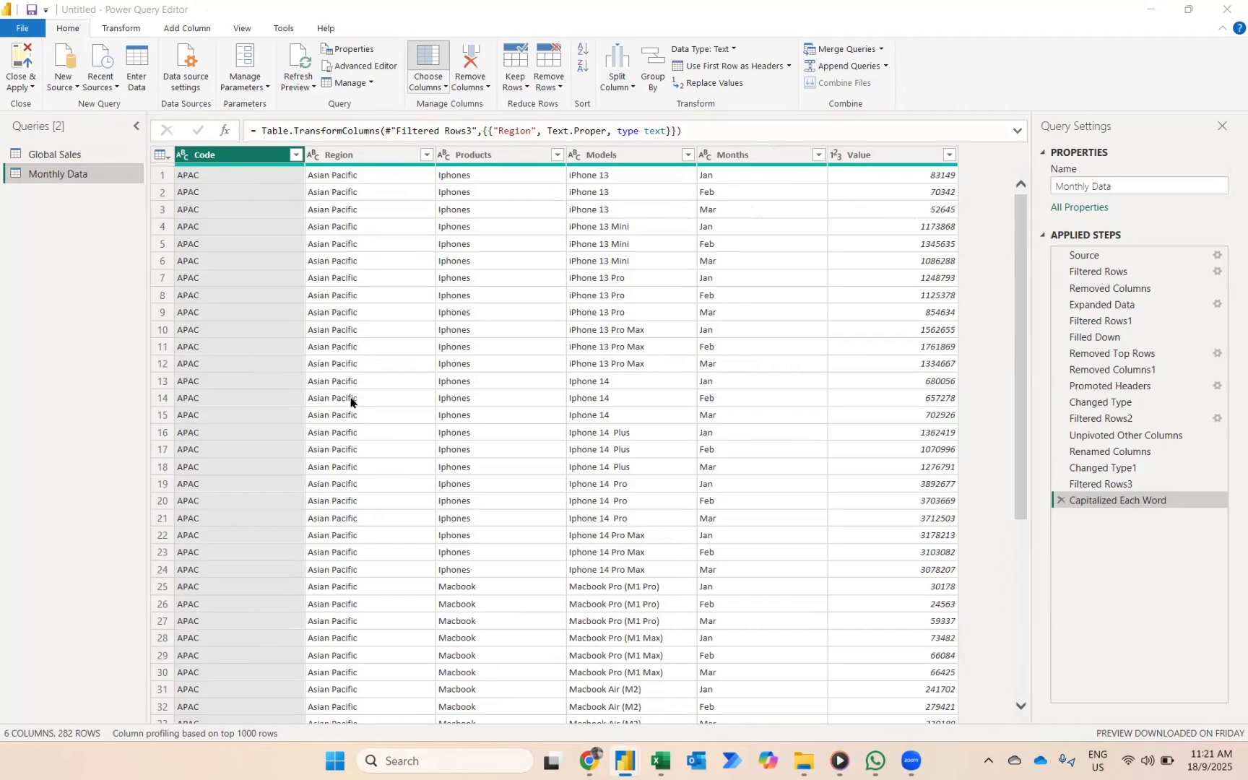
pyautogui.click(541, 232)
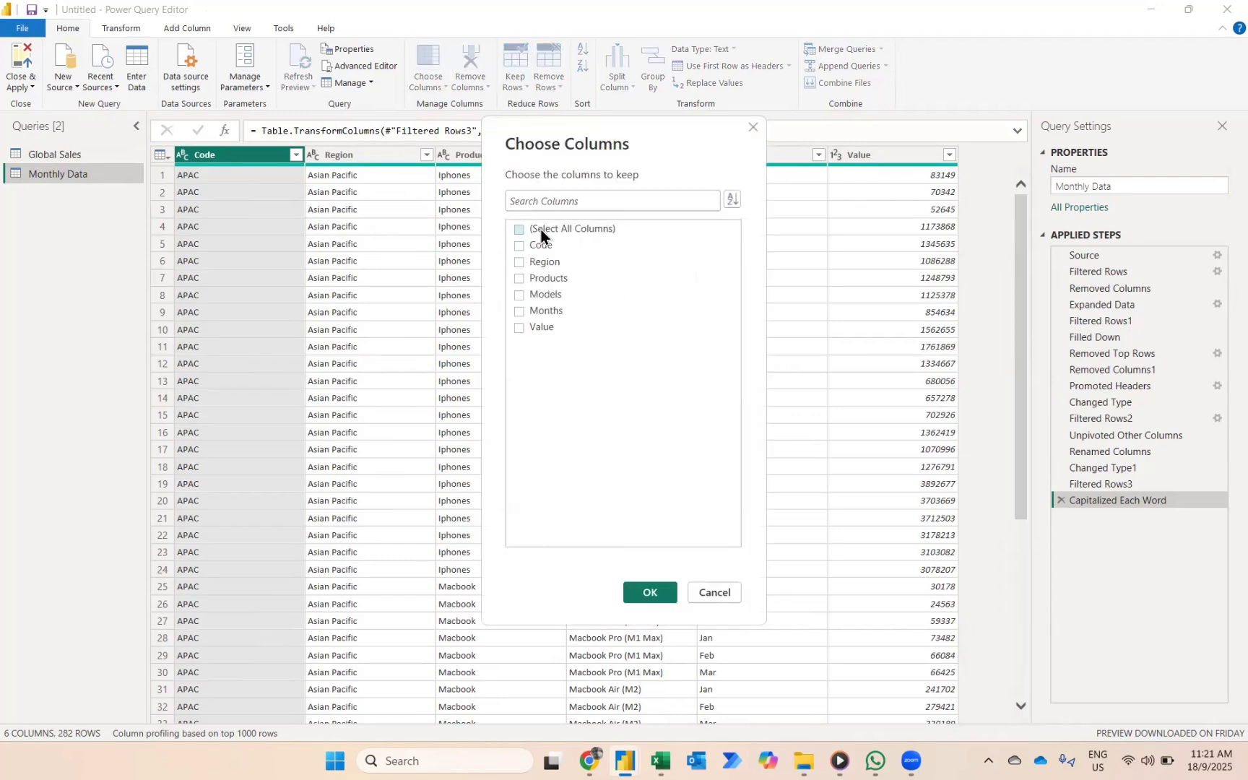
pyautogui.click(549, 316)
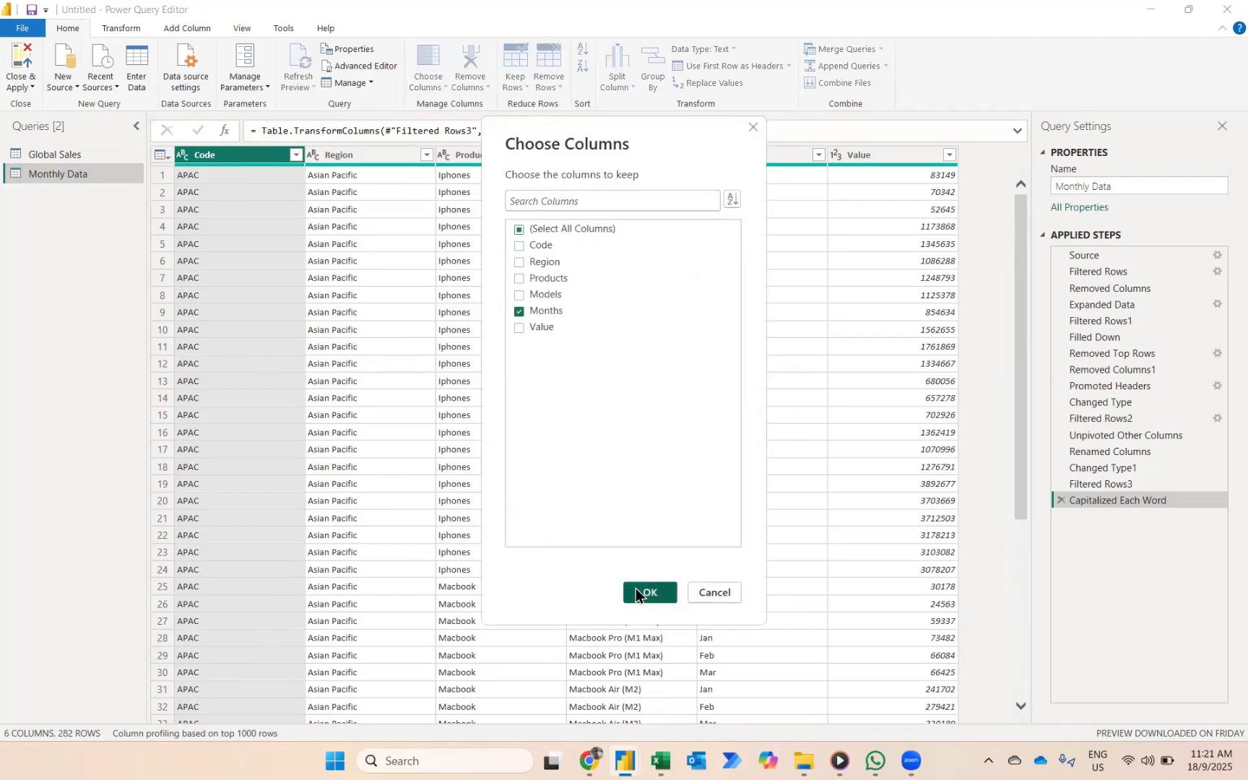
pyautogui.click(636, 594)
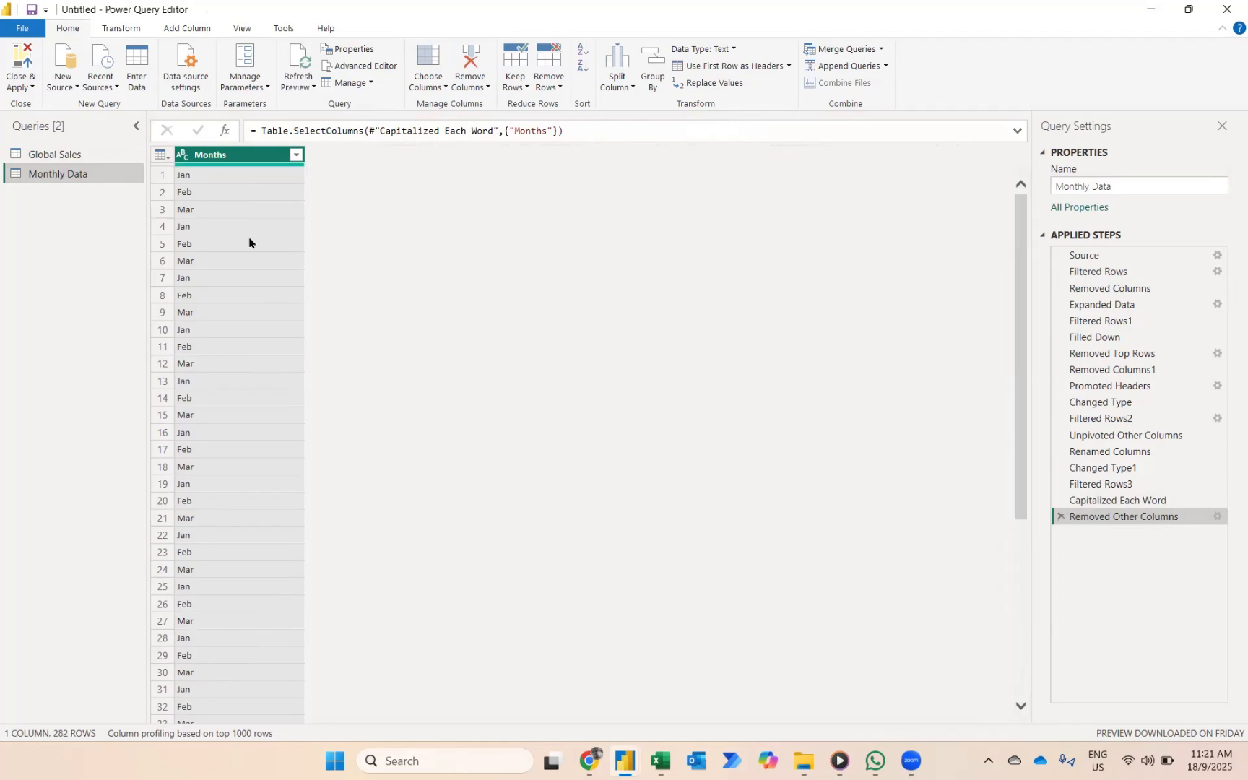
pyautogui.click(554, 53)
pyautogui.click(600, 159)
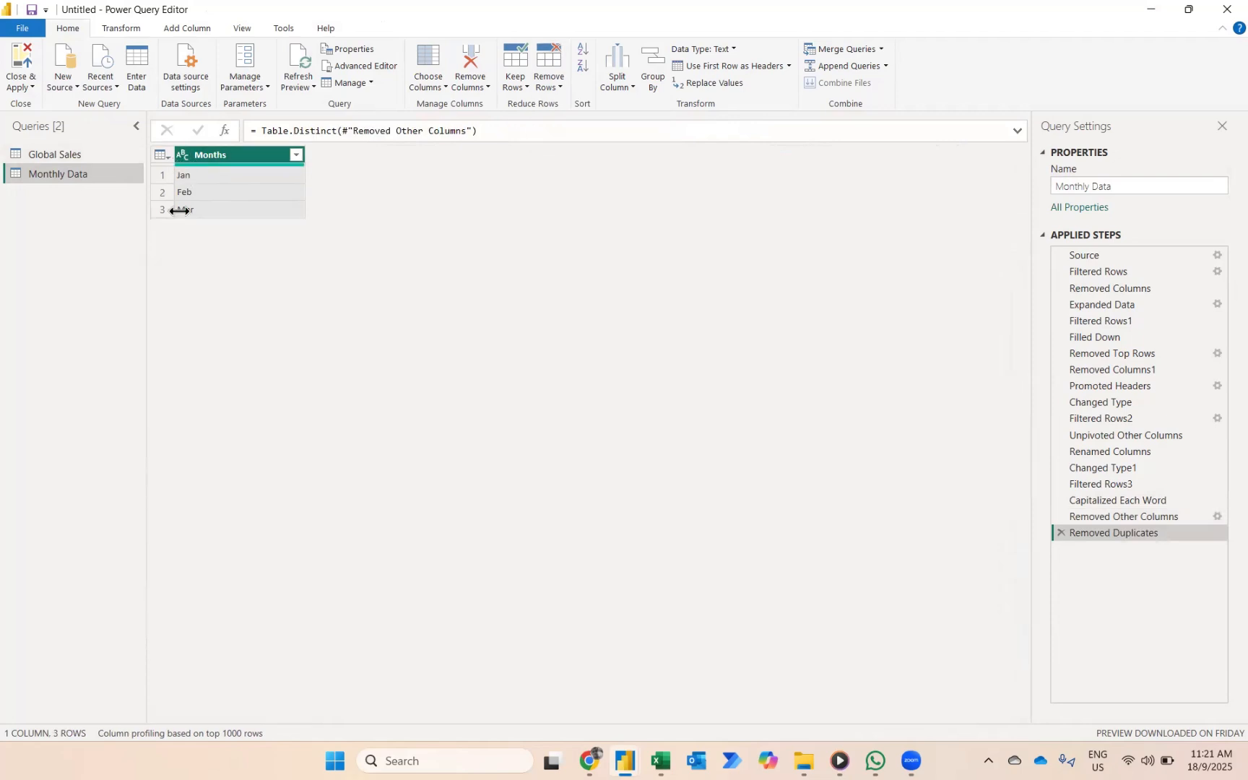
# Add an index column starting at 0 to Monthly Data, and apply the query changes to load it into the data model
pyautogui.click(197, 29)
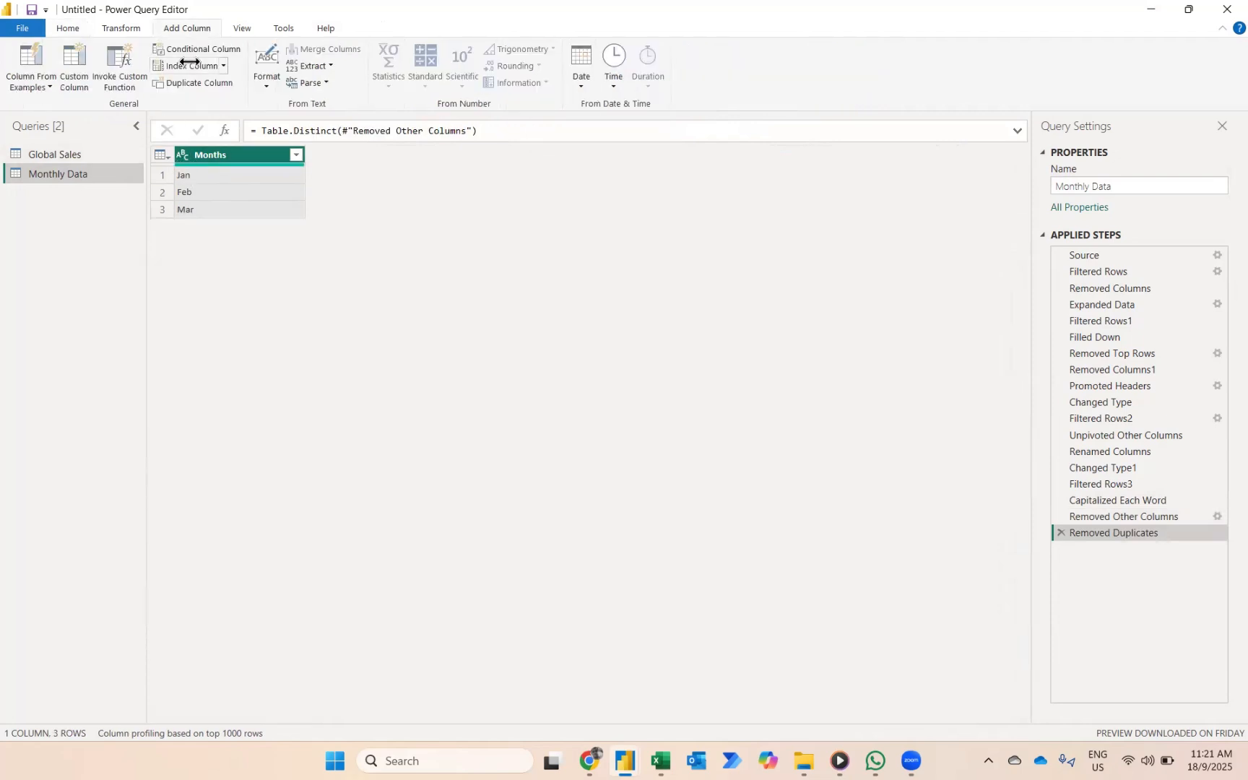
pyautogui.click(190, 63)
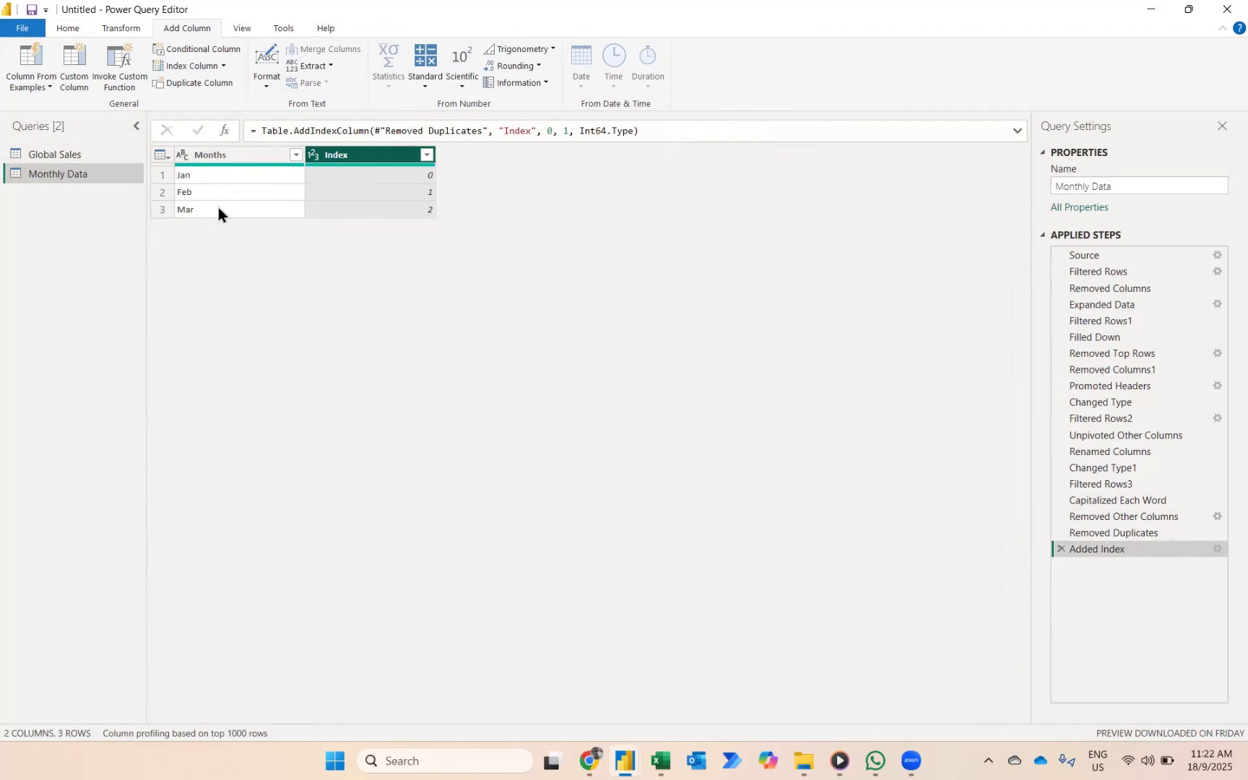
pyautogui.click(68, 28)
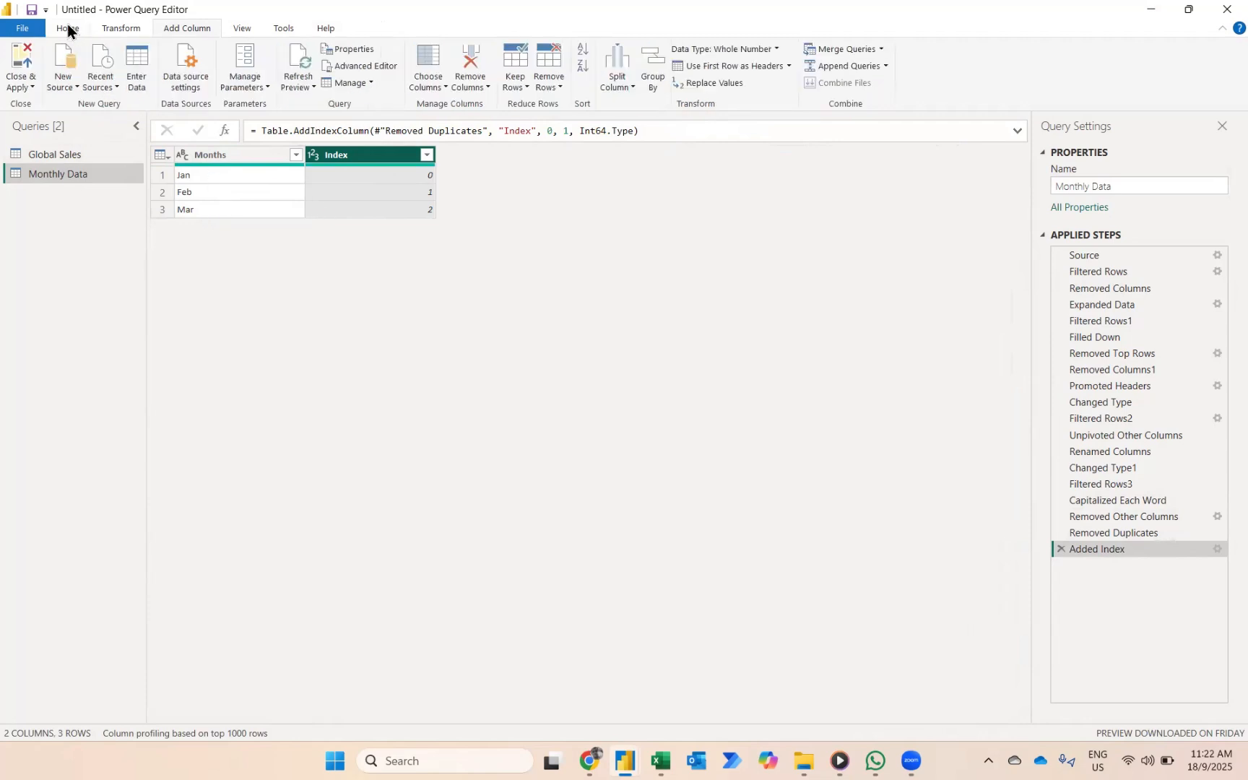
pyautogui.click(21, 58)
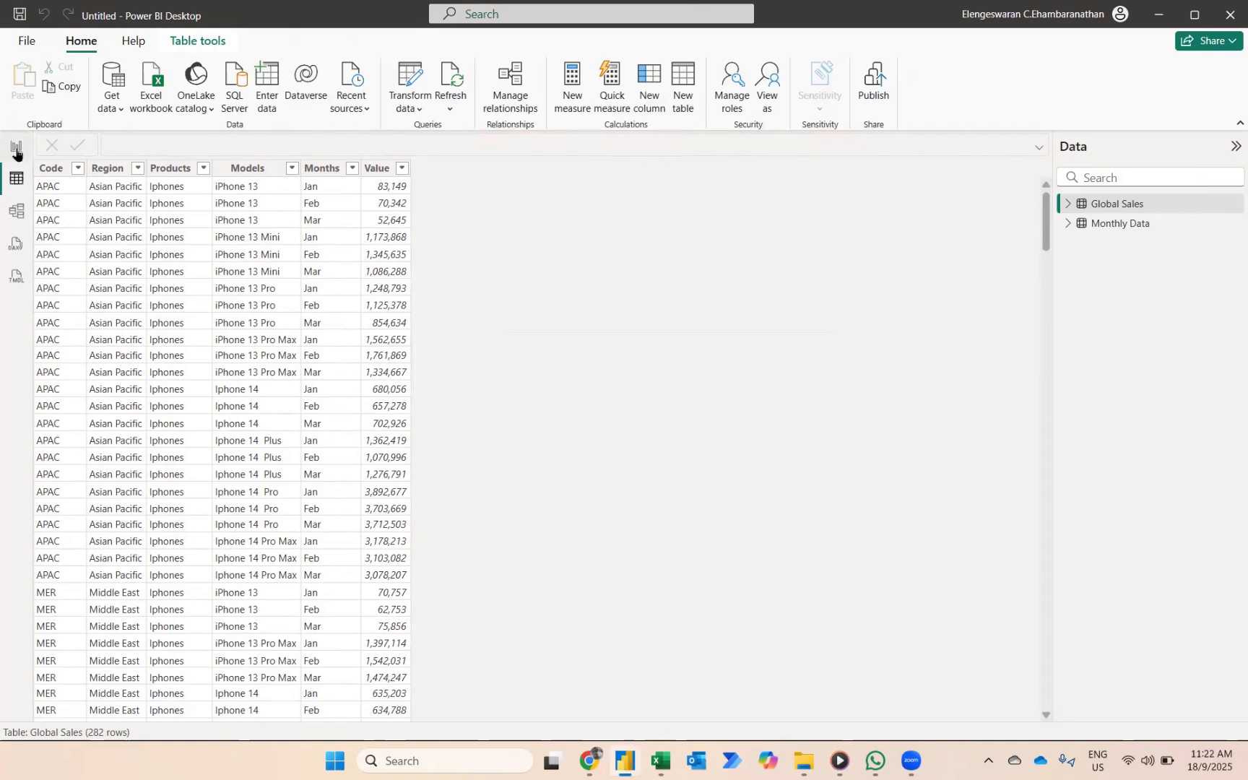
pyautogui.click(13, 217)
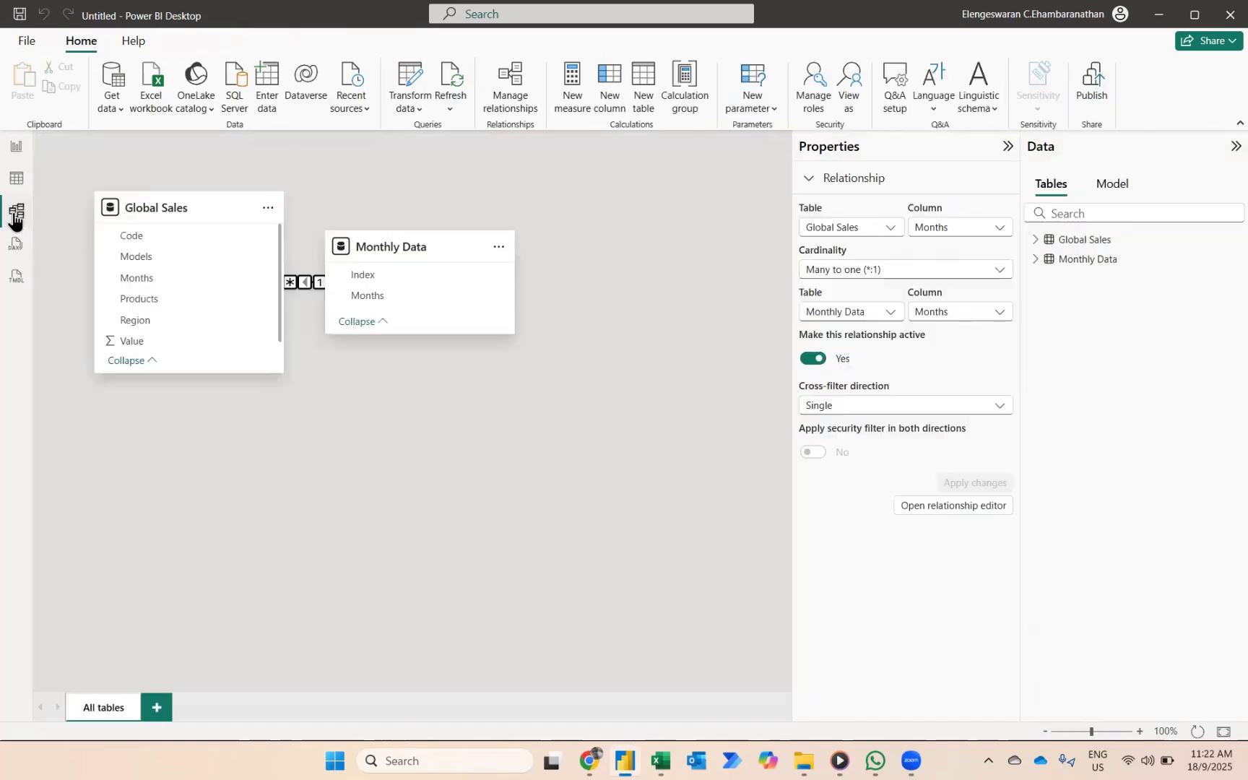
# Move the Monthly Data table away from Global Sales in the model diagram, and set its Months column to sort by Index
pyautogui.moveTo(400, 249); pyautogui.dragTo(493, 424)
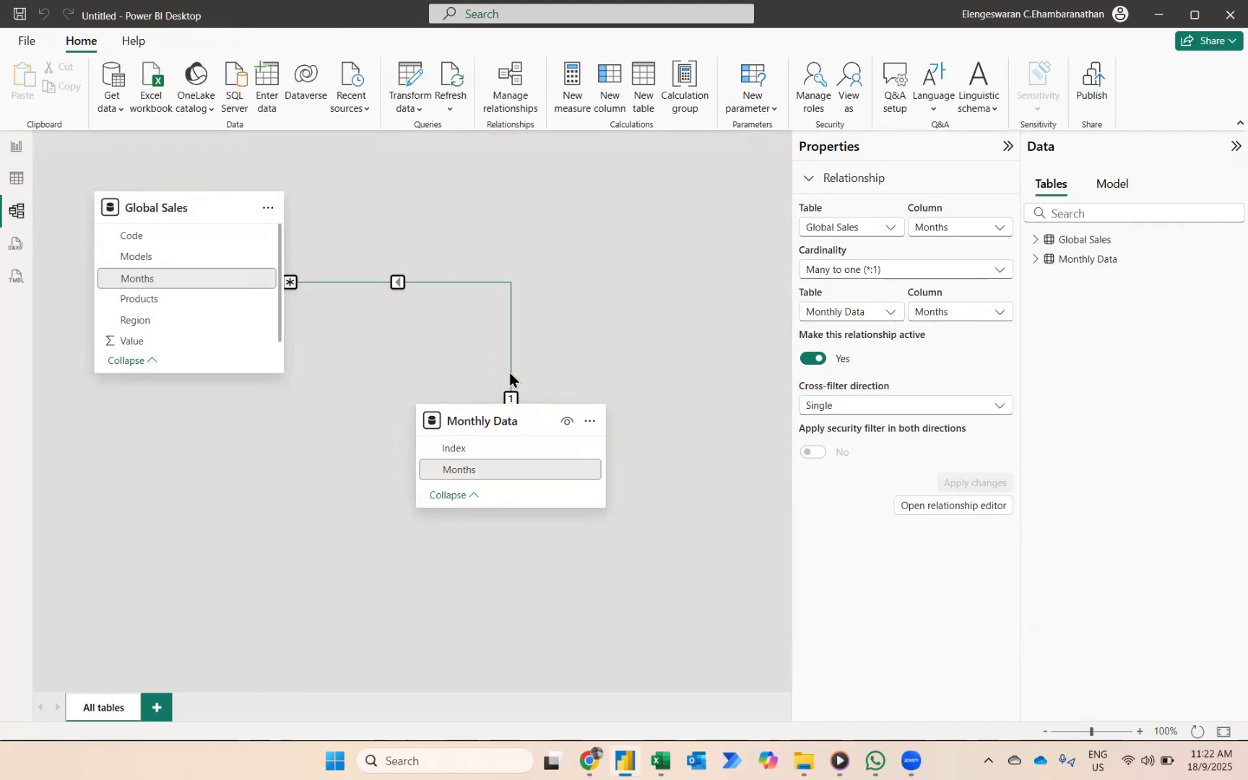
pyautogui.click(14, 147)
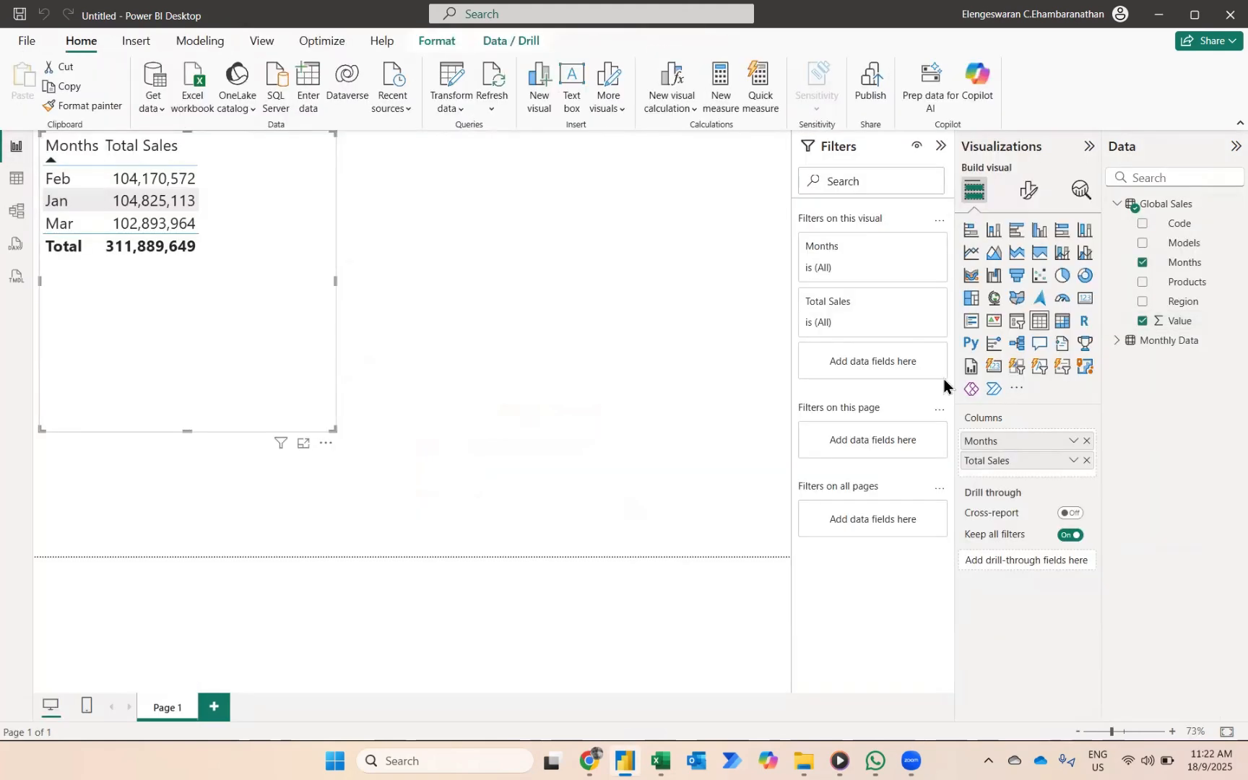
pyautogui.click(1117, 340)
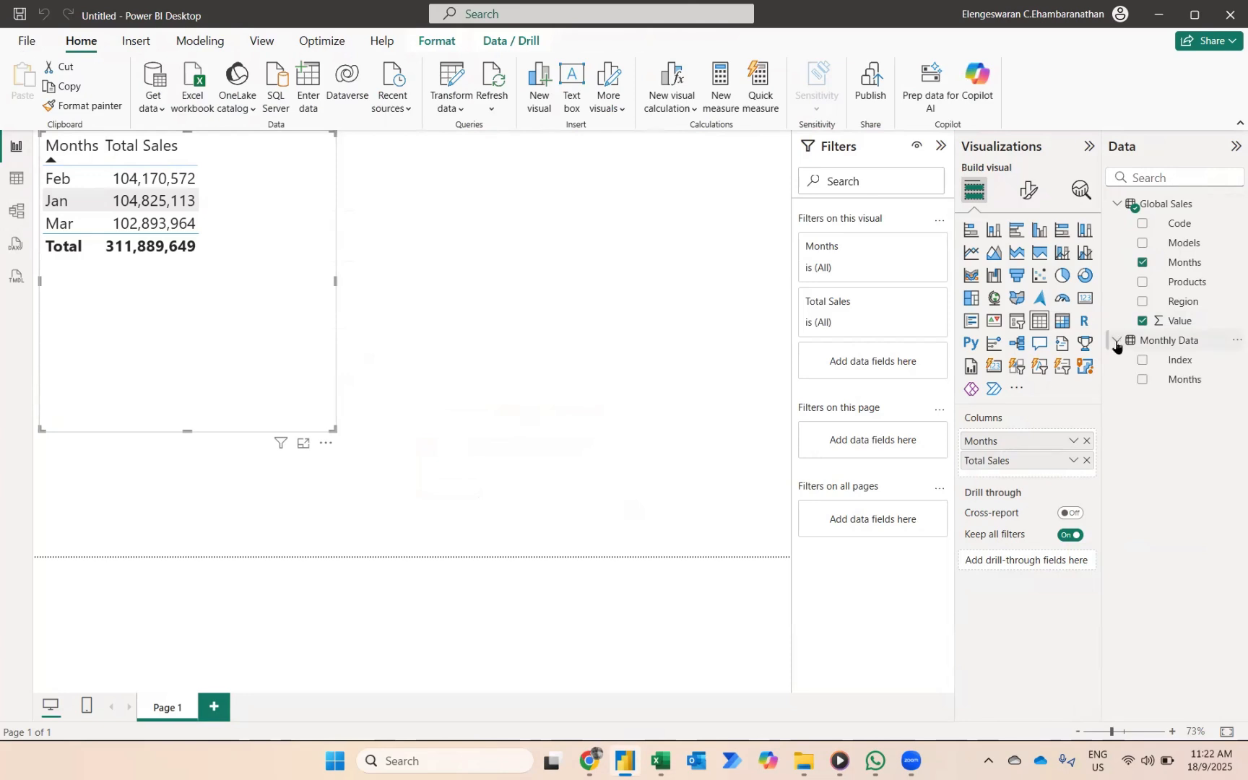
pyautogui.click(1175, 380)
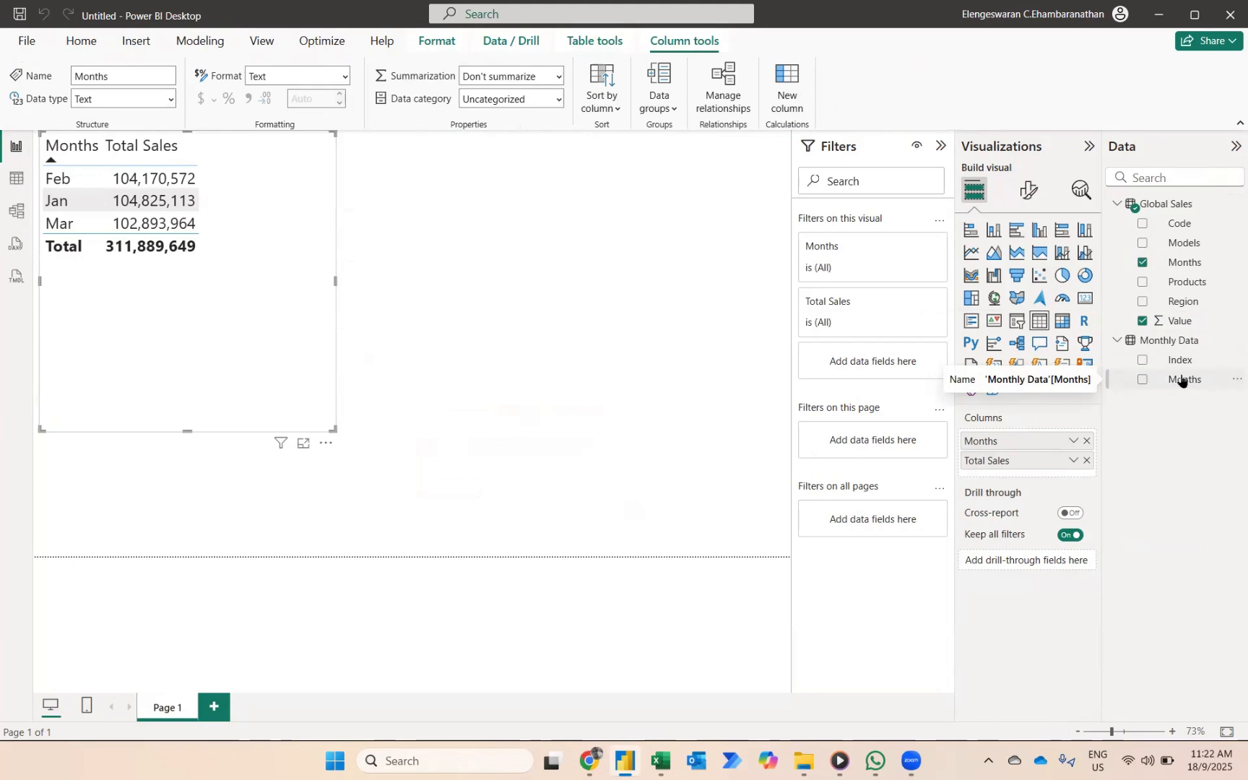
pyautogui.click(598, 77)
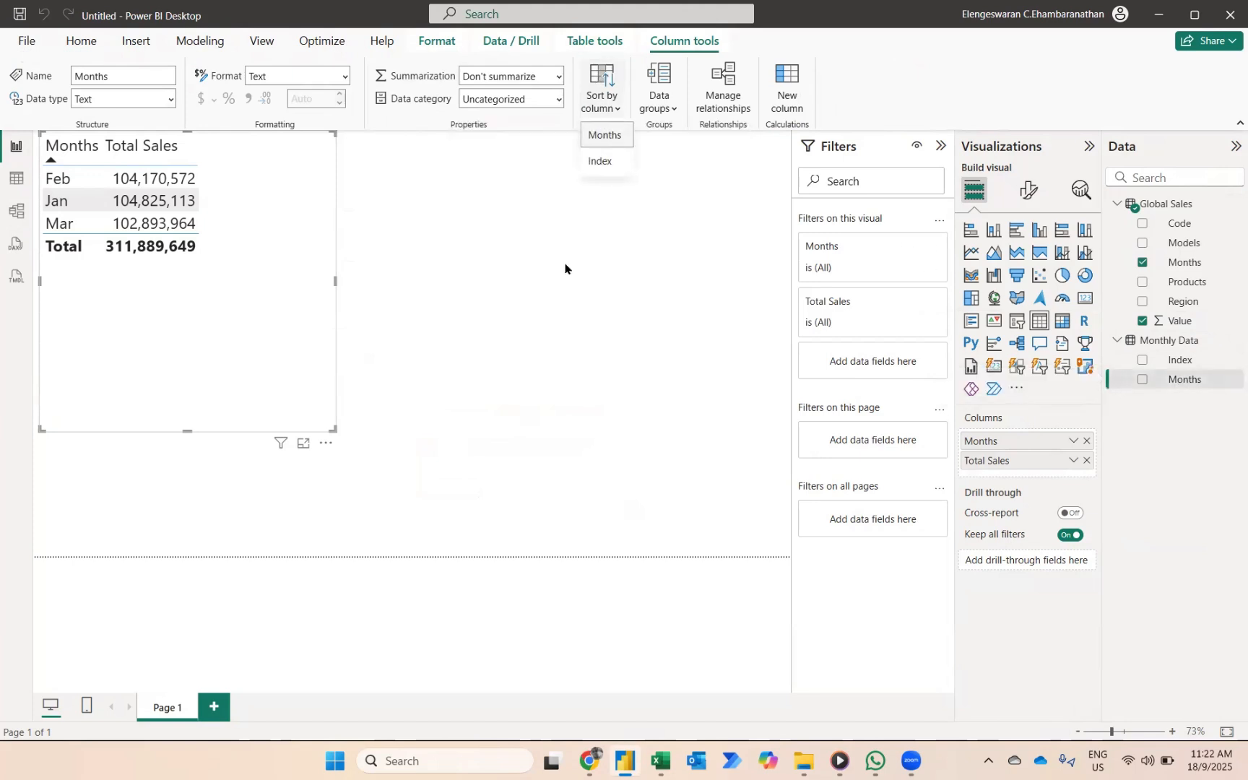
pyautogui.click(601, 166)
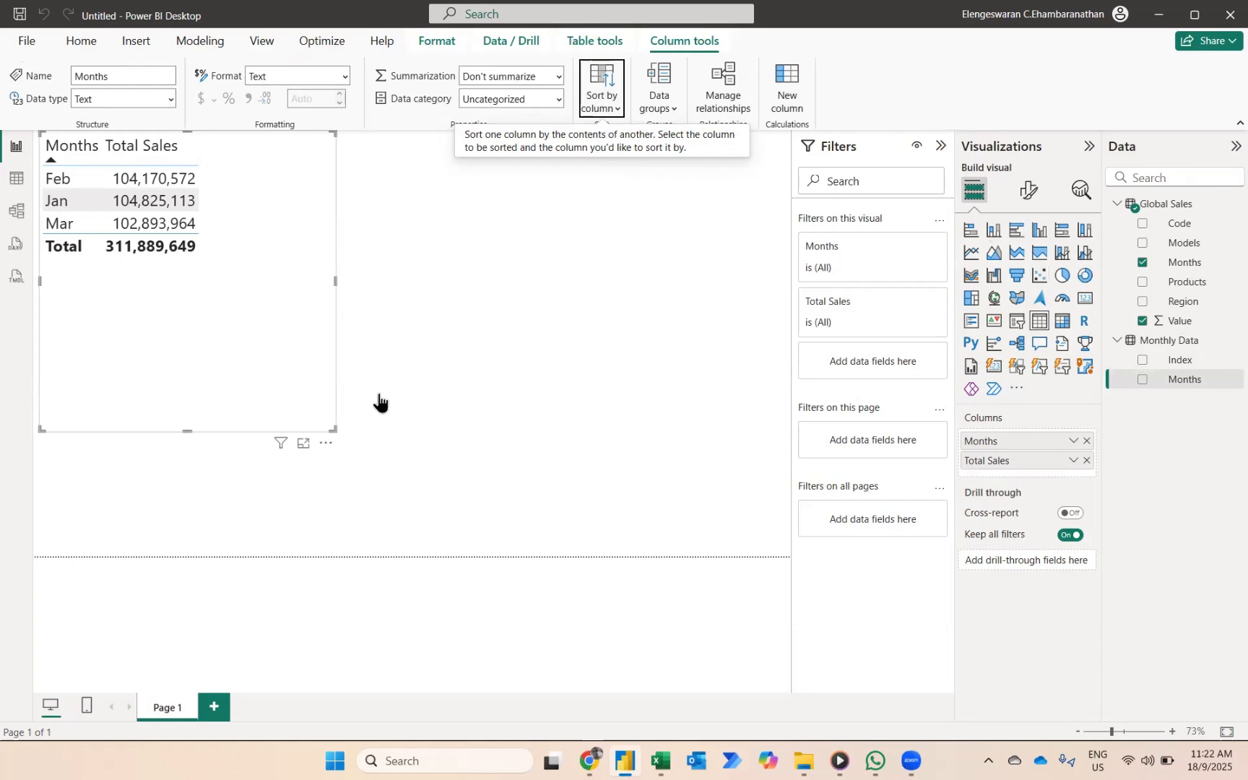
# Replace the table visual's Global Sales Months field with Months from Monthly Data, placed before Total Sales
pyautogui.click(1142, 263)
pyautogui.click(1142, 381)
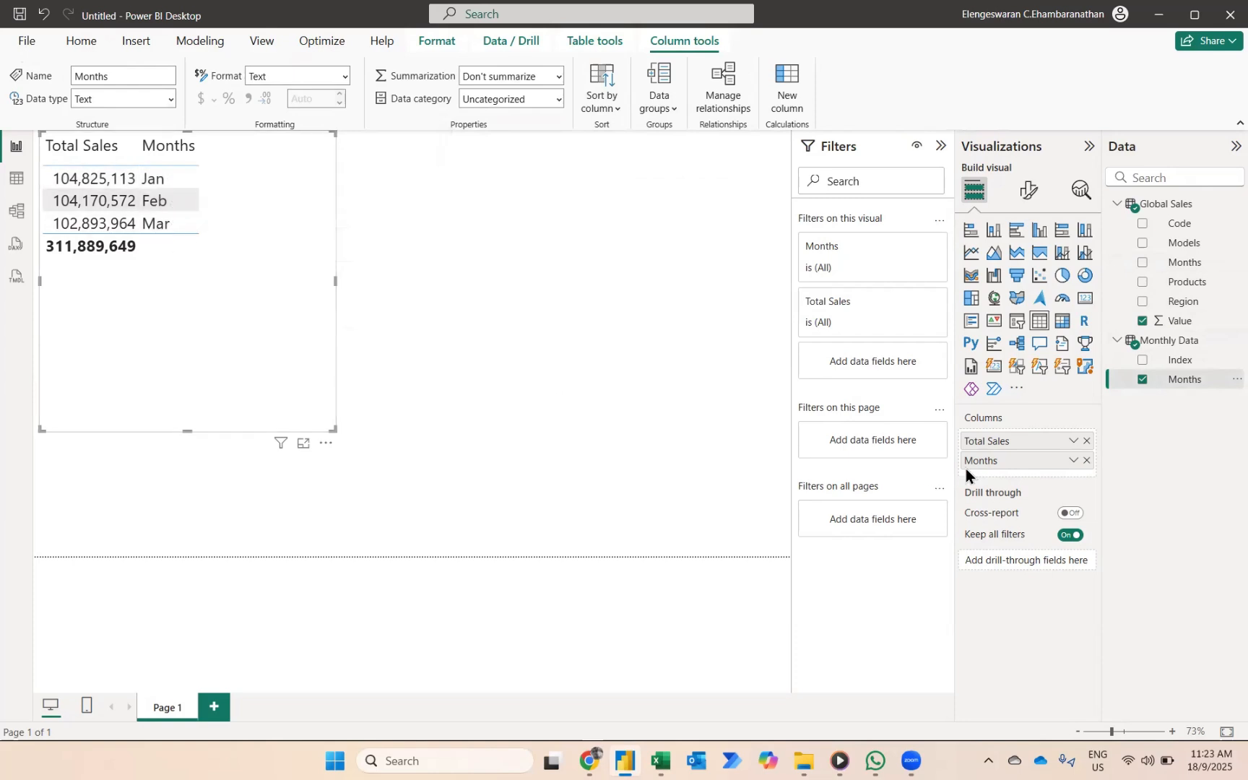
pyautogui.moveTo(965, 468); pyautogui.dragTo(983, 439)
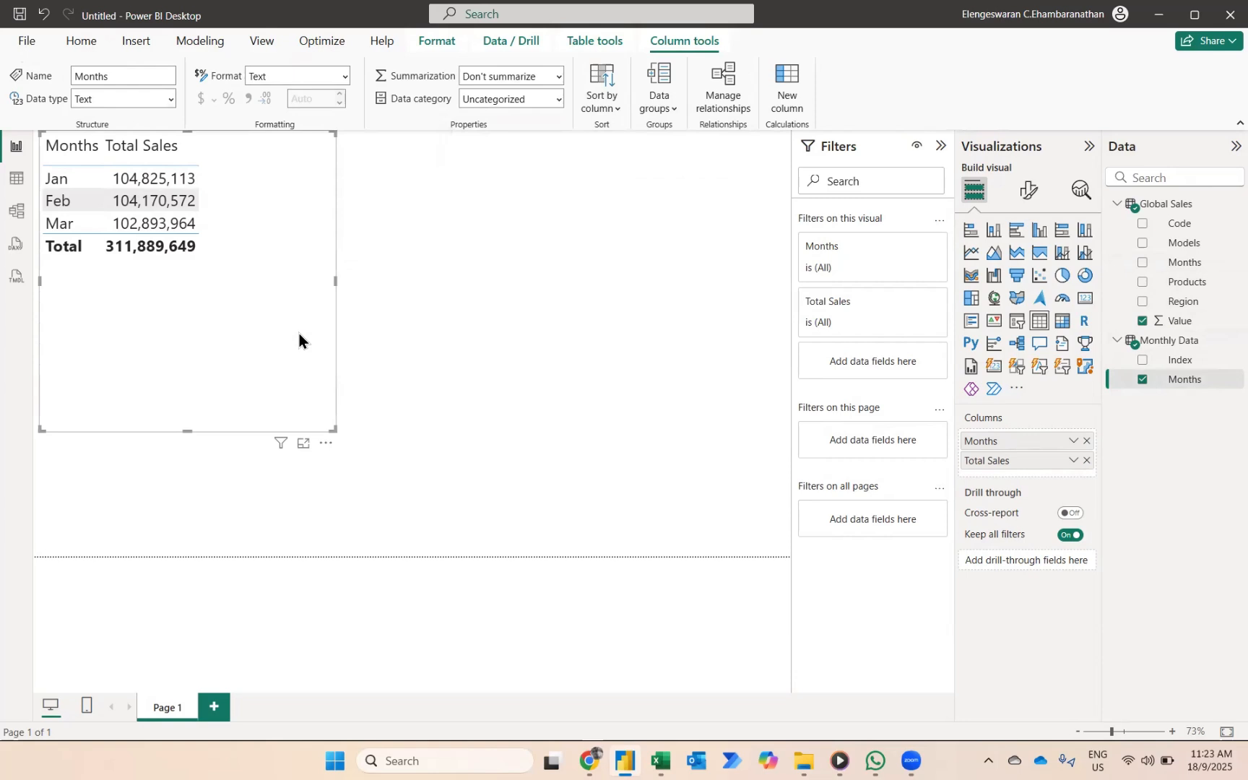
# Change the report's data source to the workbook 4. April Sales Report 2024 and apply the pending query changes
pyautogui.click(81, 45)
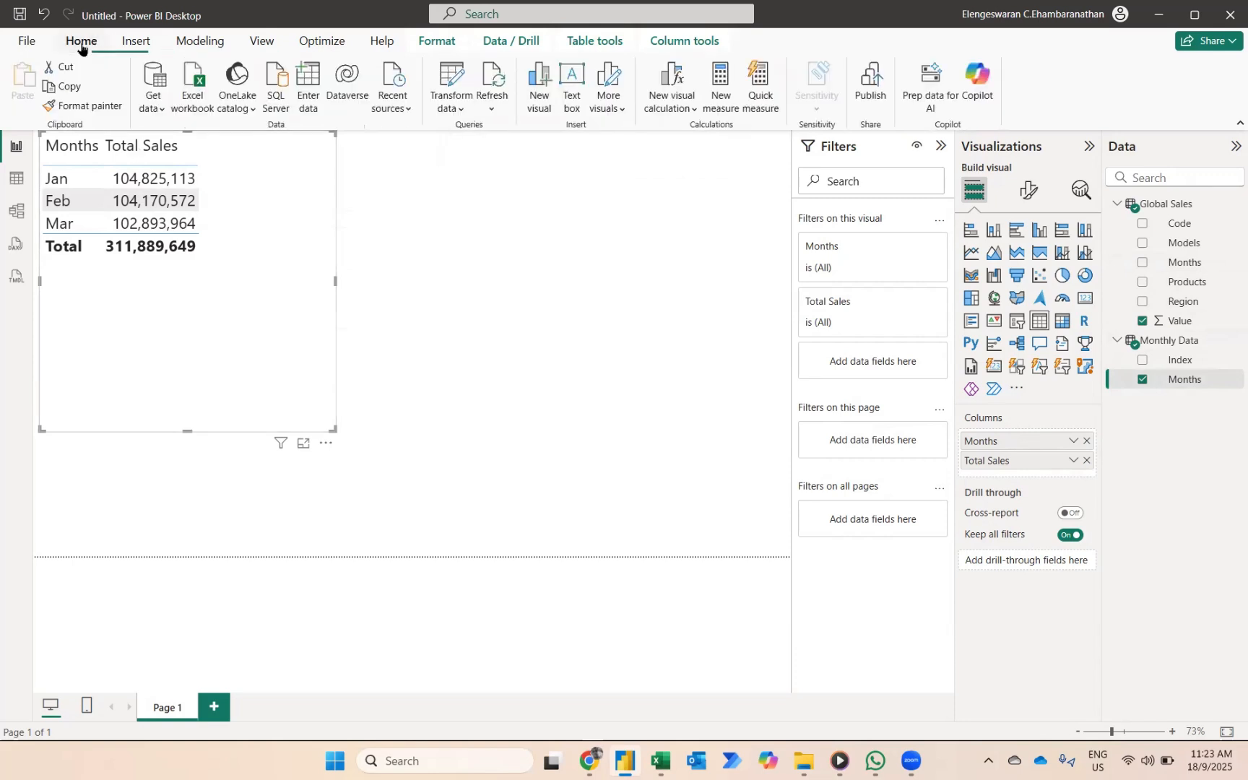
pyautogui.click(454, 79)
pyautogui.click(452, 109)
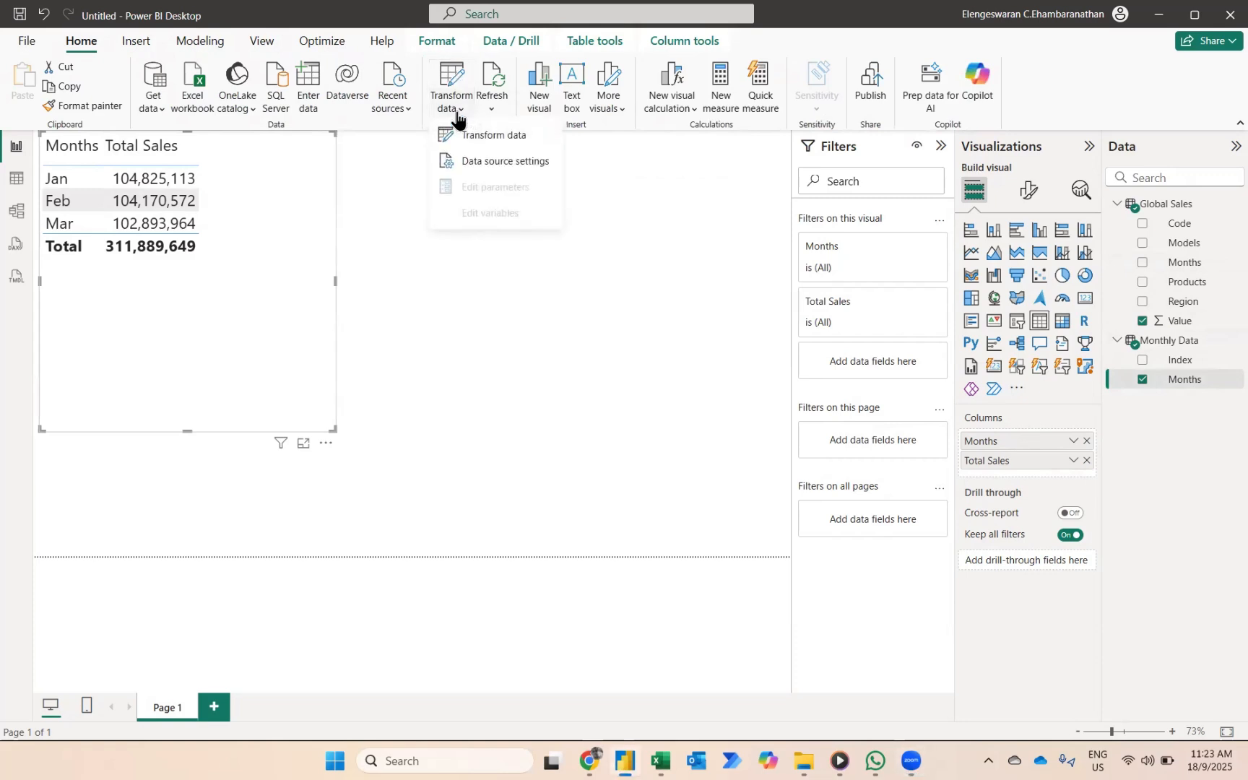
pyautogui.click(471, 161)
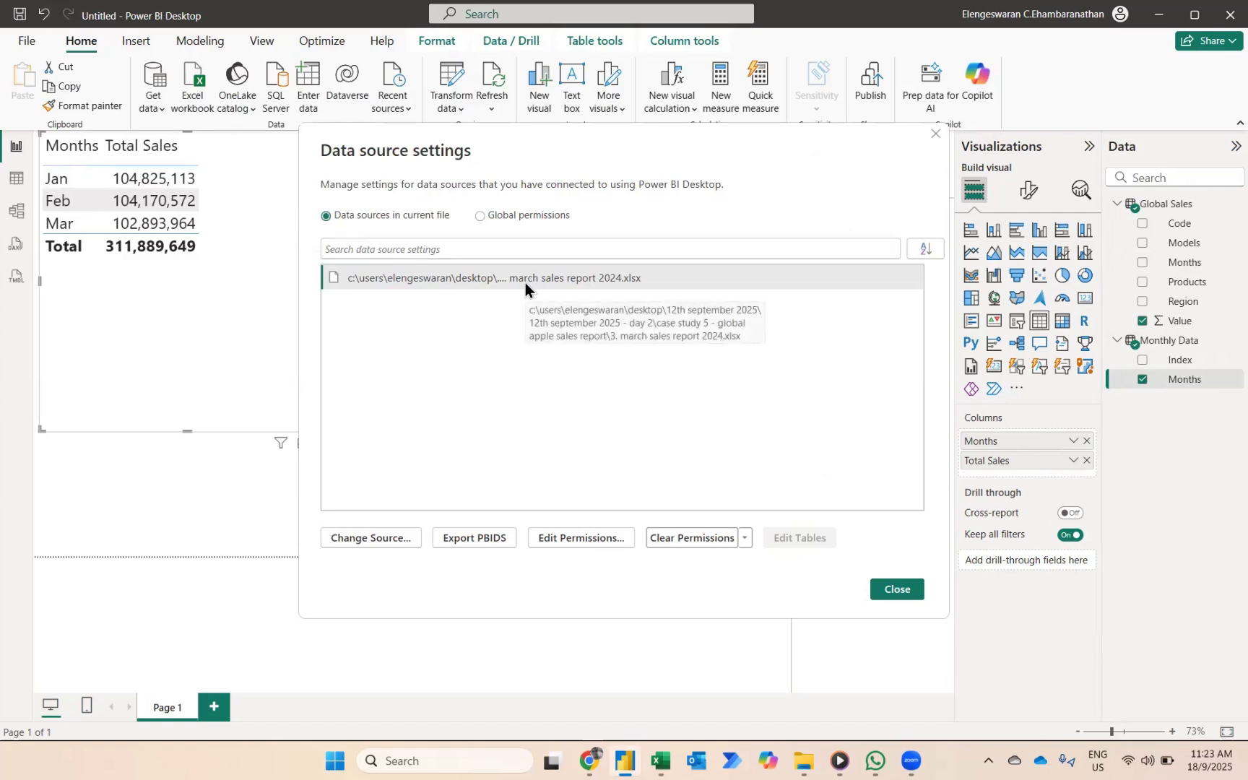
pyautogui.click(387, 544)
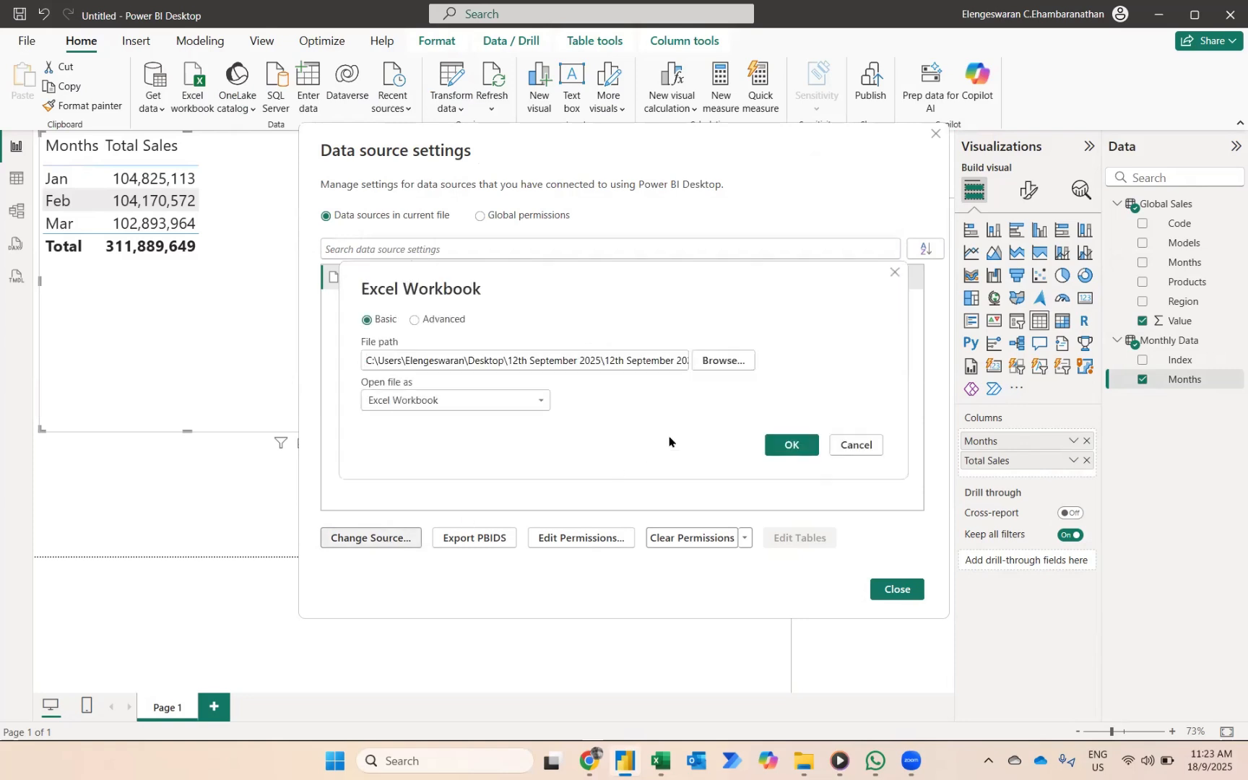
pyautogui.click(732, 360)
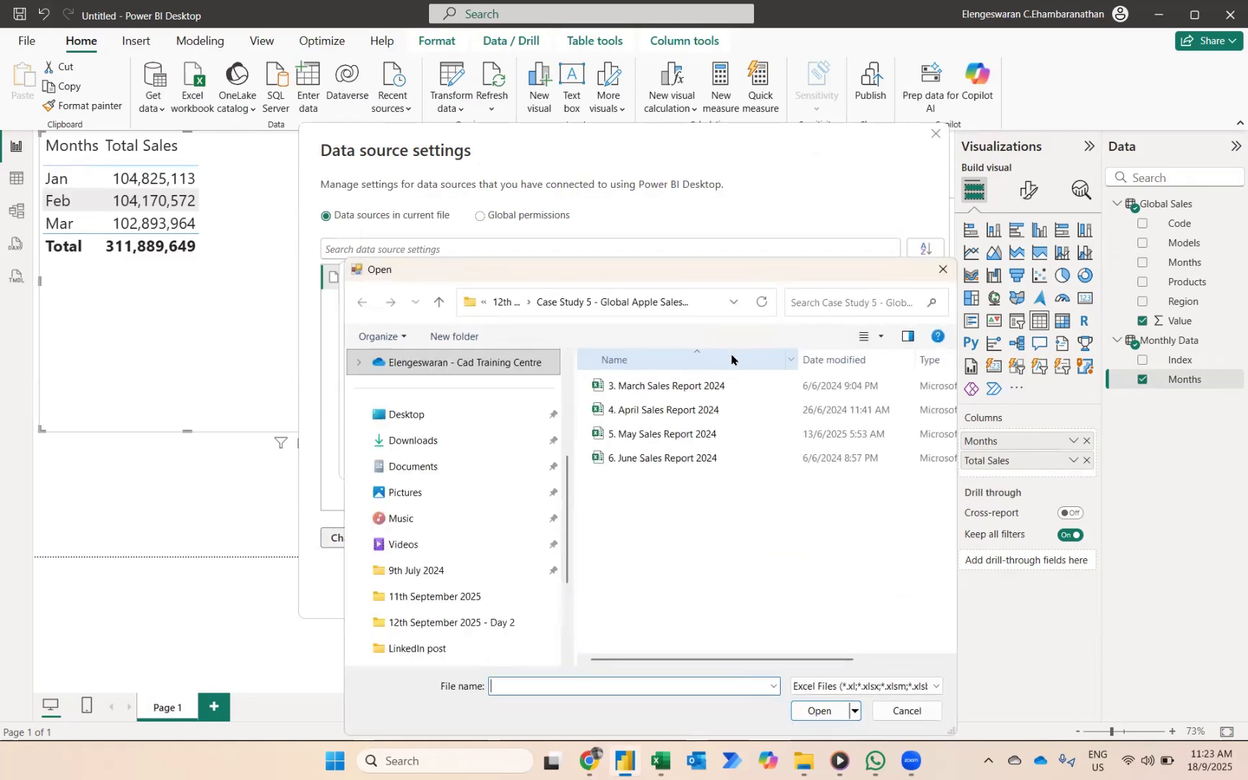
pyautogui.click(672, 411)
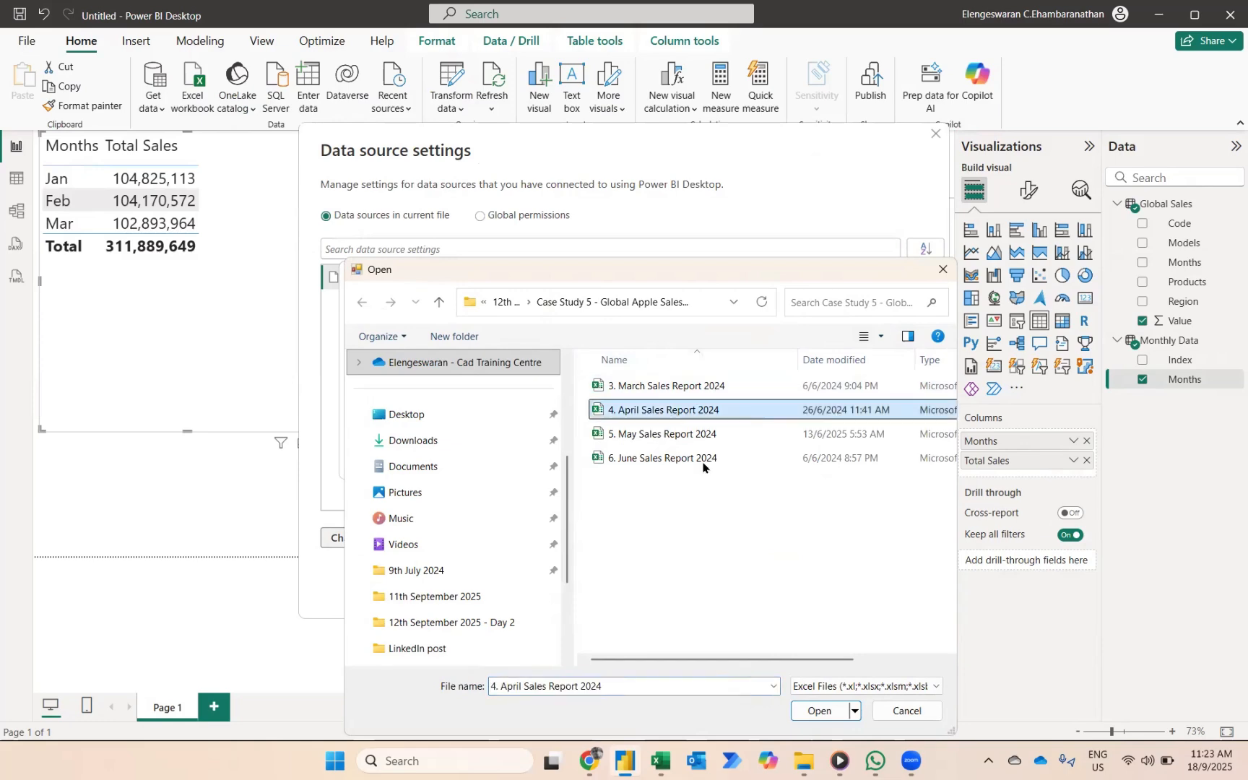
pyautogui.click(819, 711)
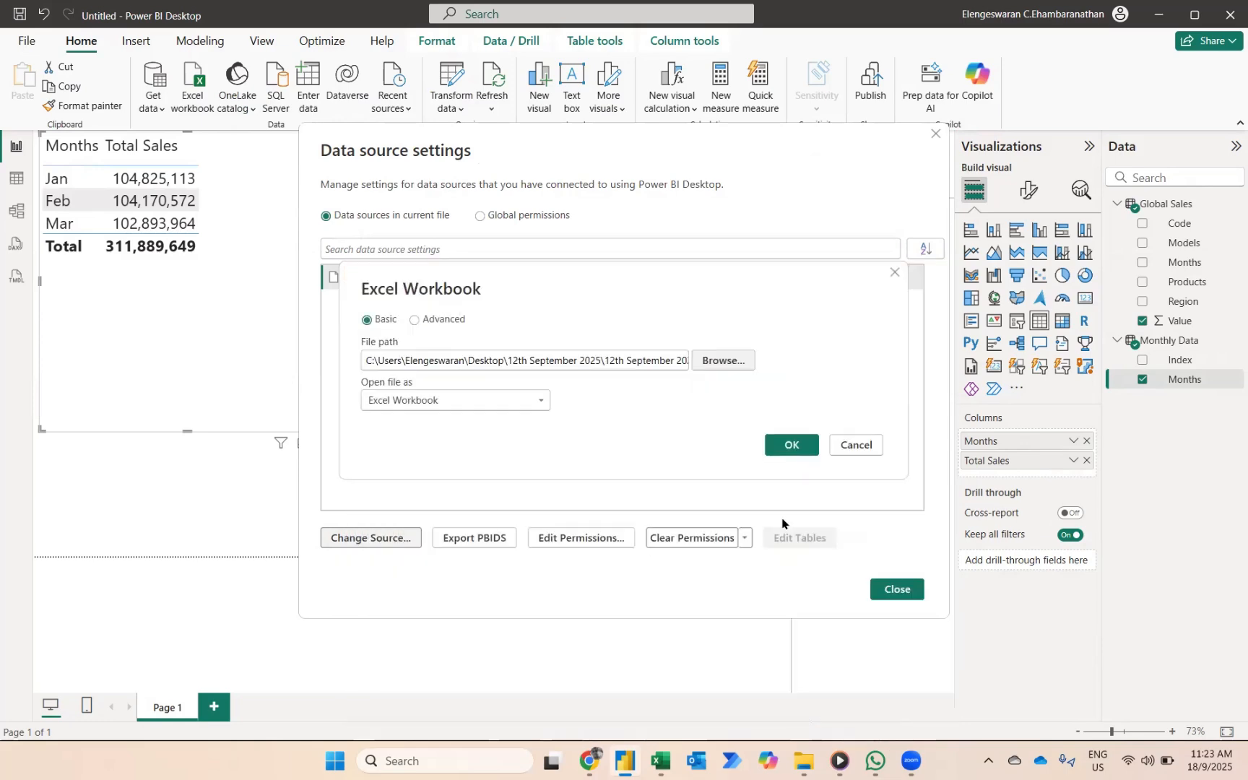
pyautogui.click(790, 444)
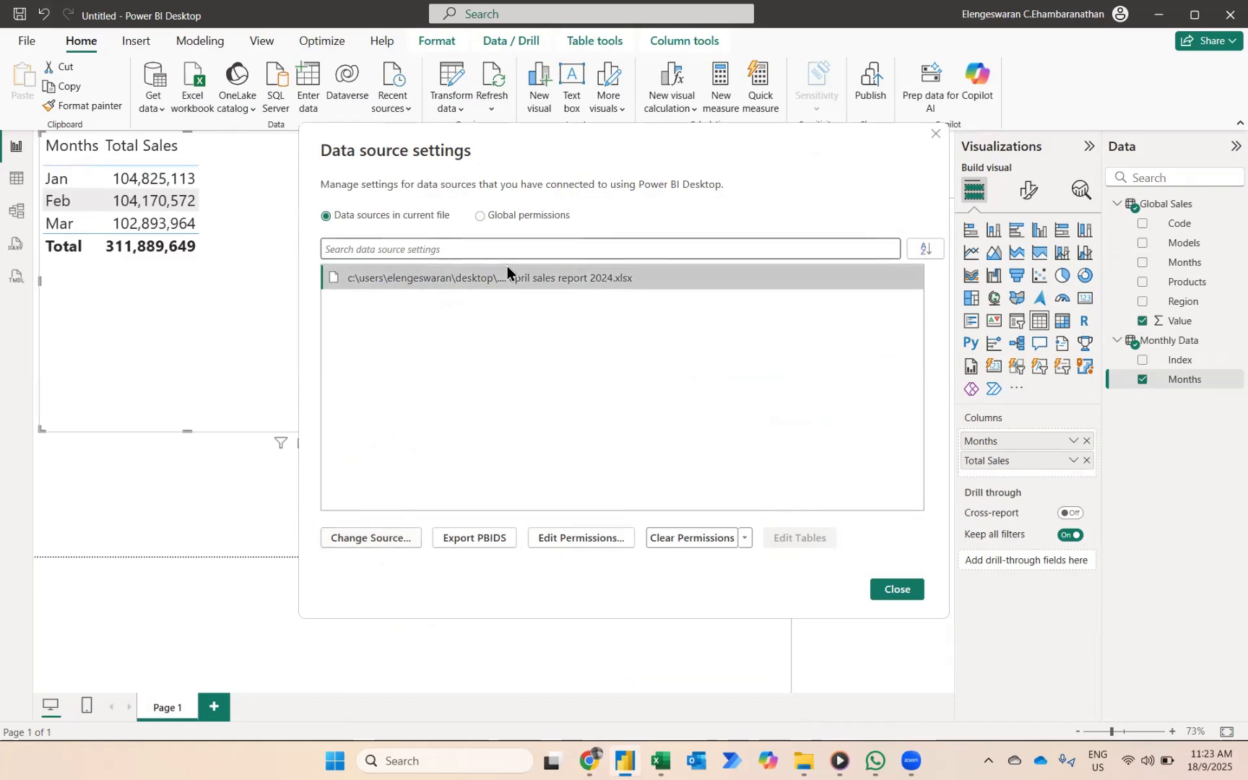
pyautogui.click(900, 587)
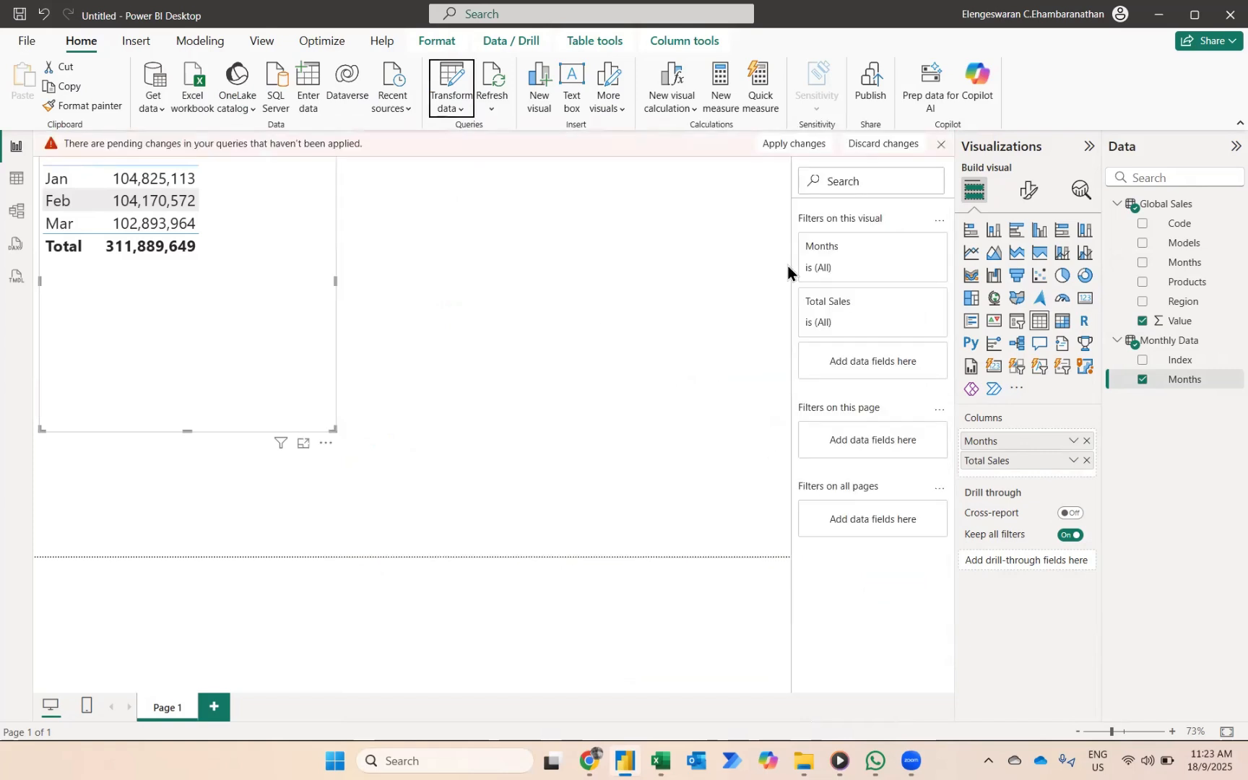
pyautogui.click(796, 151)
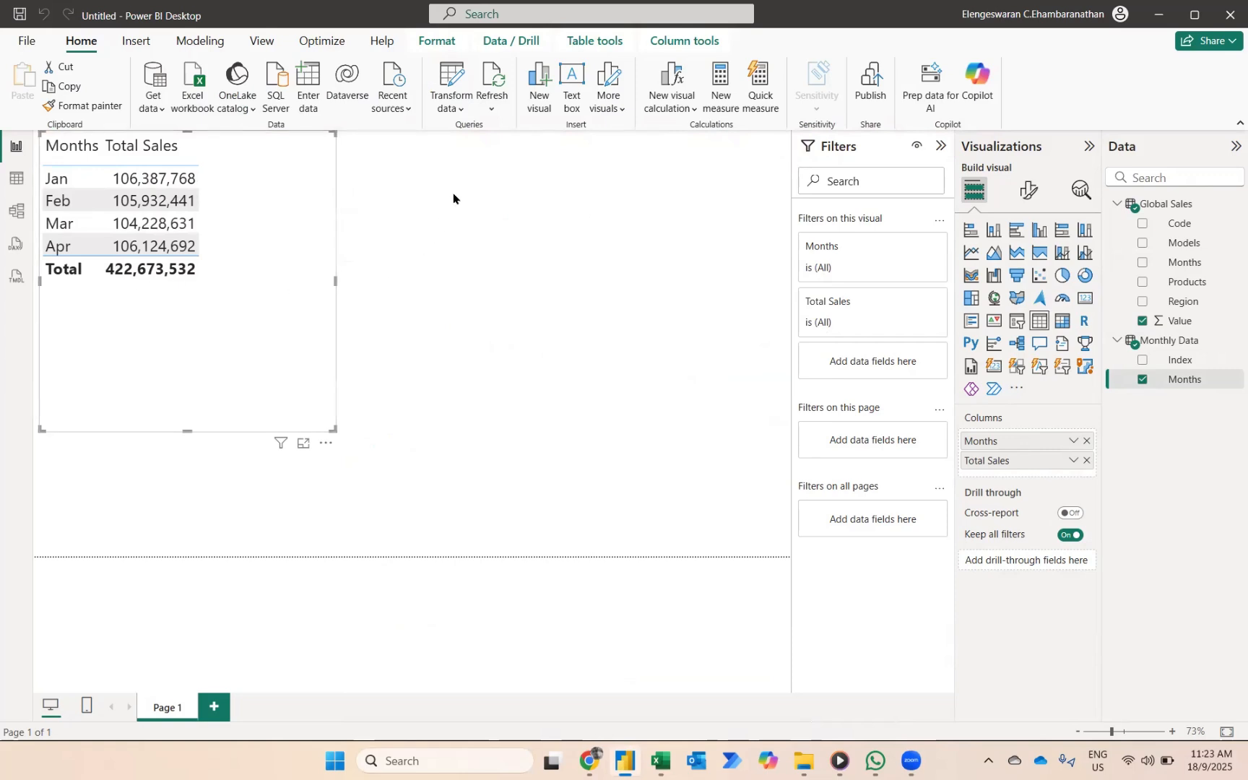
# Switch the data source to the workbook 5. May Sales Report 2024 and apply the pending query changes
pyautogui.click(461, 112)
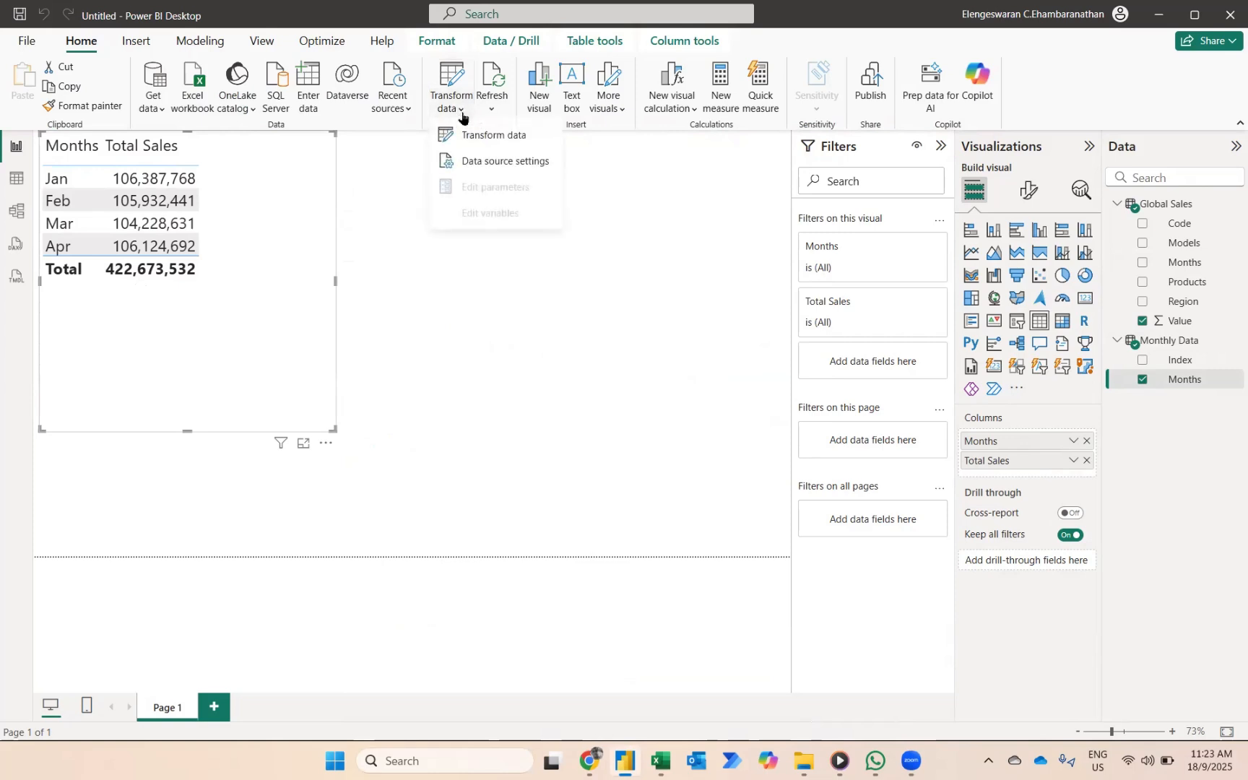
pyautogui.click(474, 163)
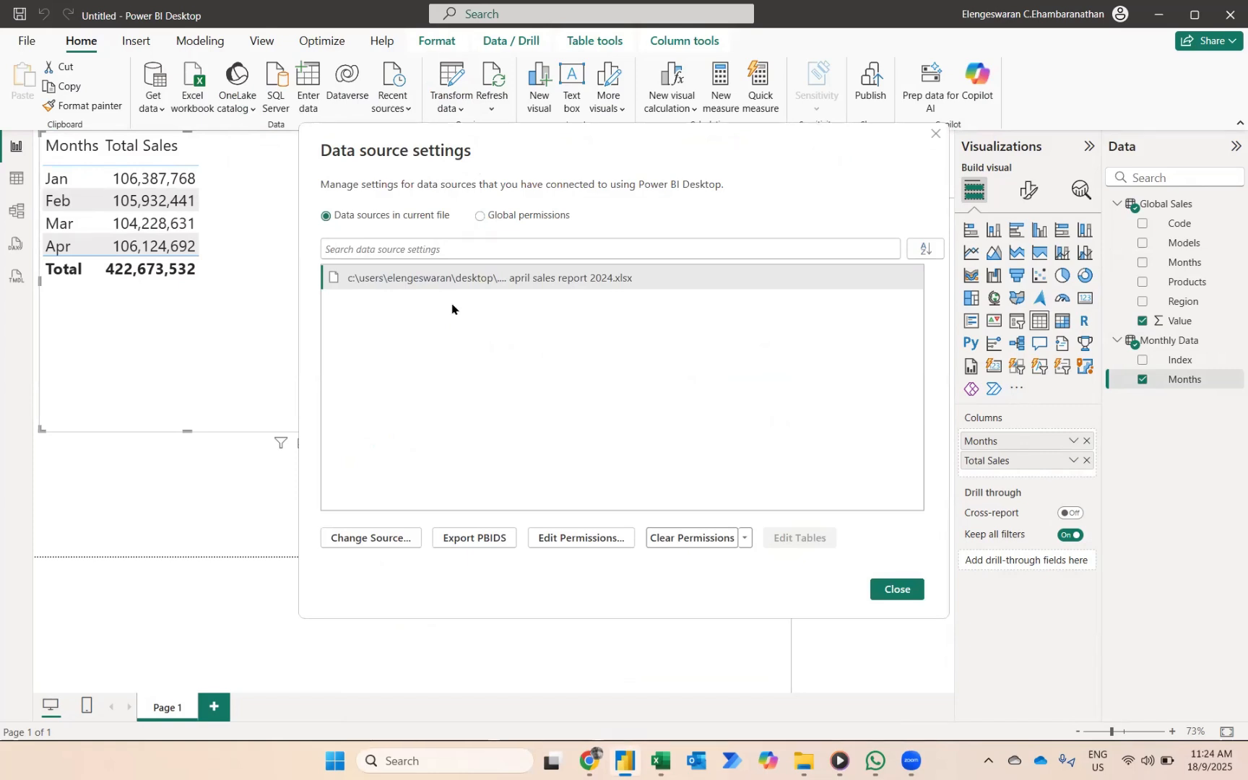
pyautogui.click(387, 538)
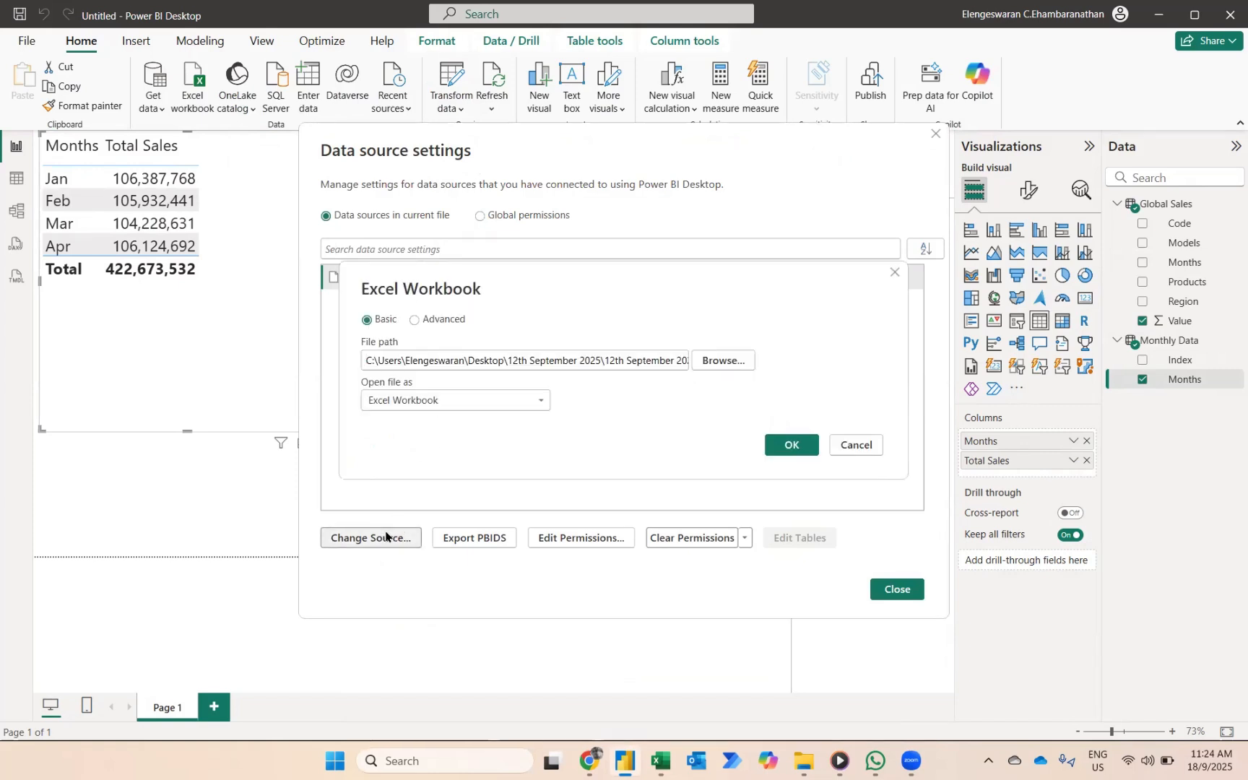
pyautogui.click(723, 361)
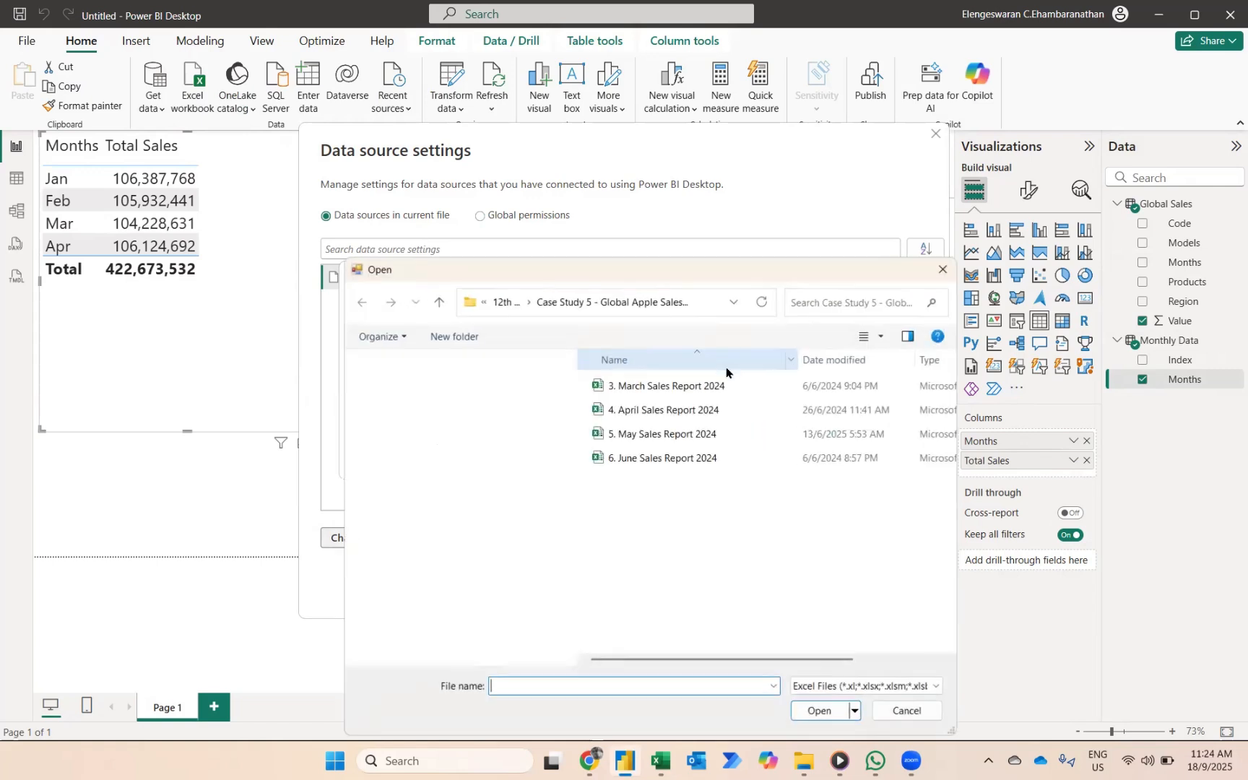
pyautogui.click(631, 435)
pyautogui.click(815, 709)
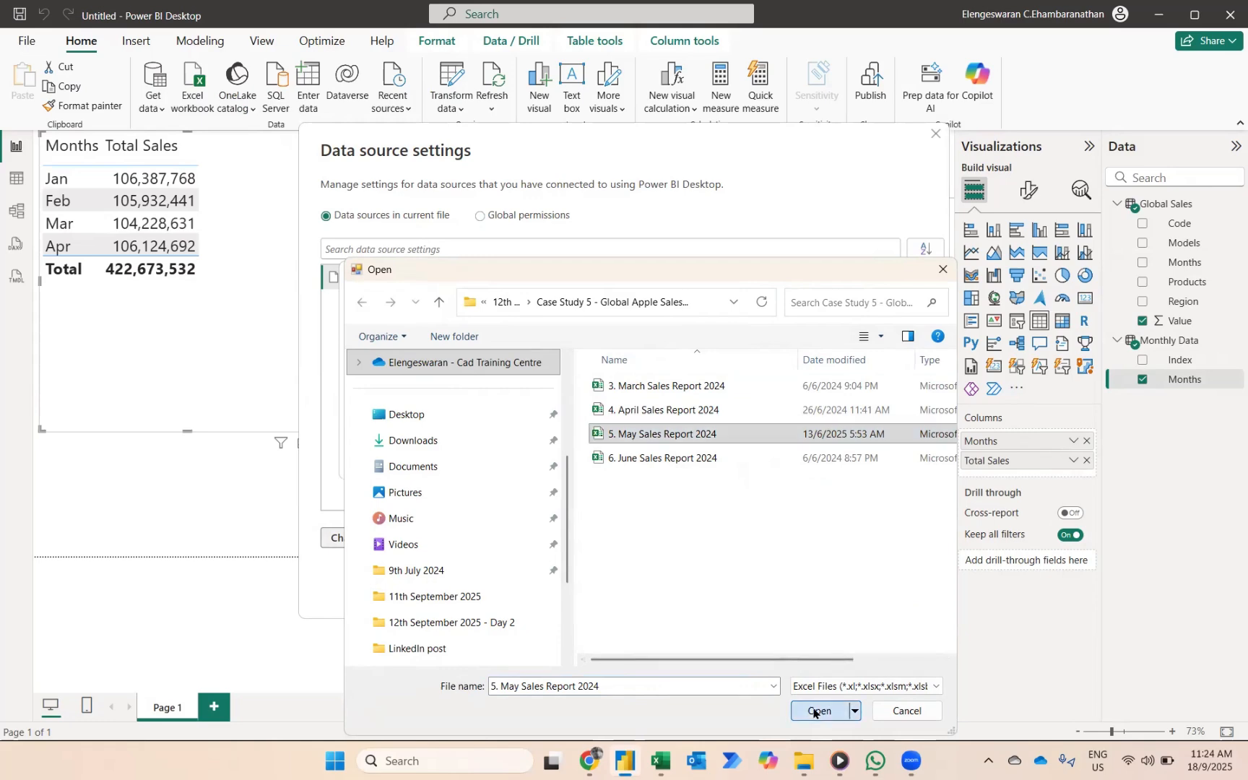
pyautogui.click(787, 445)
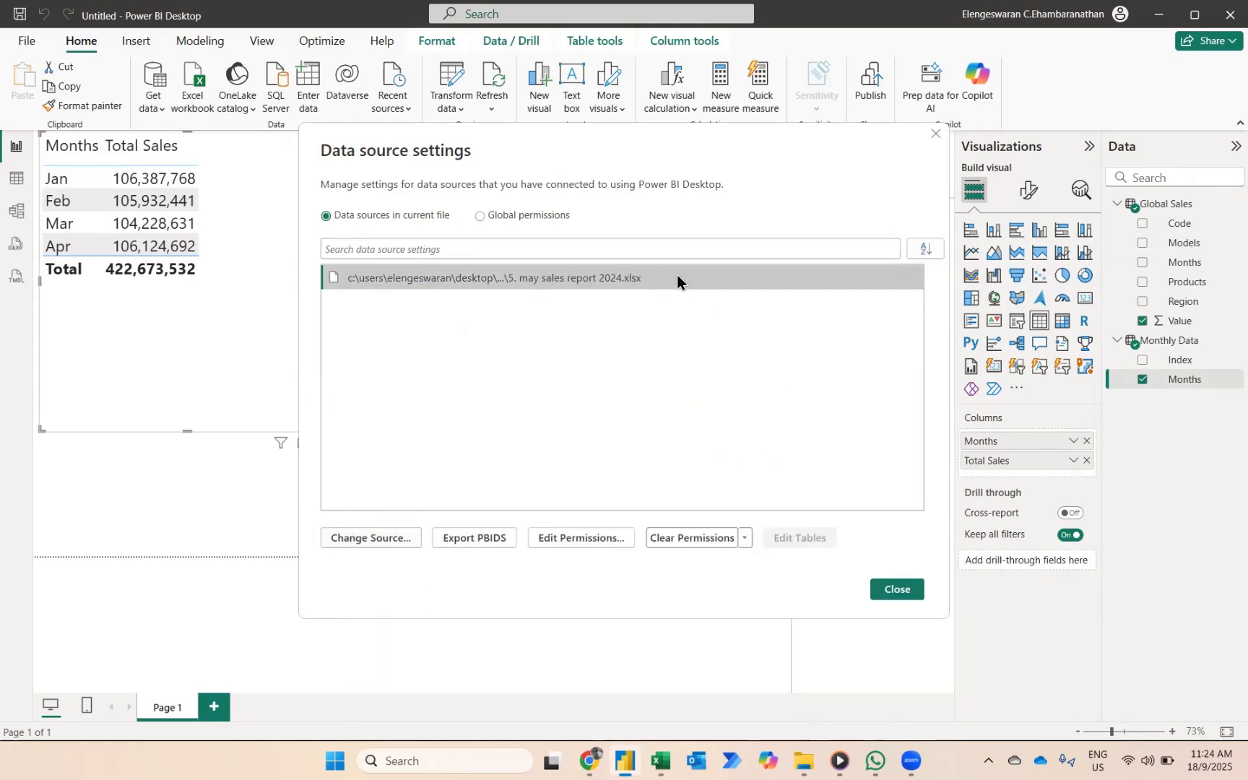
pyautogui.click(897, 589)
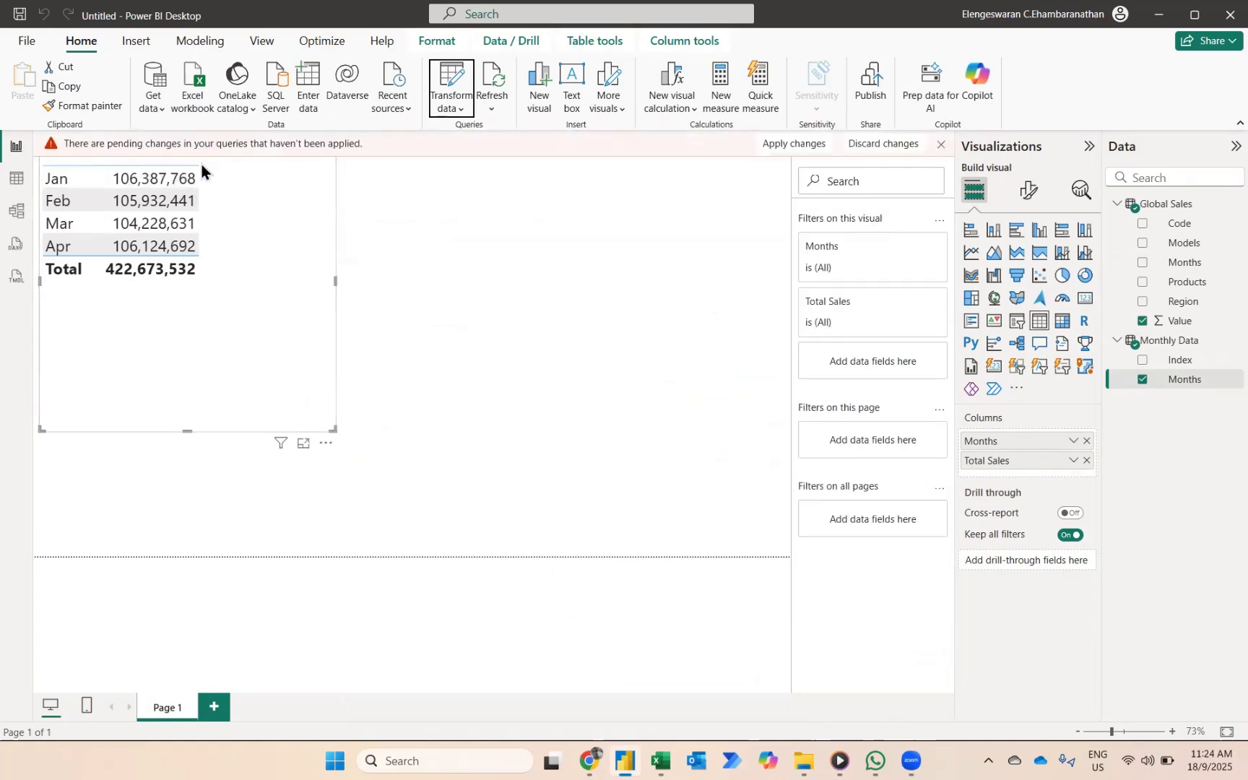
pyautogui.click(786, 147)
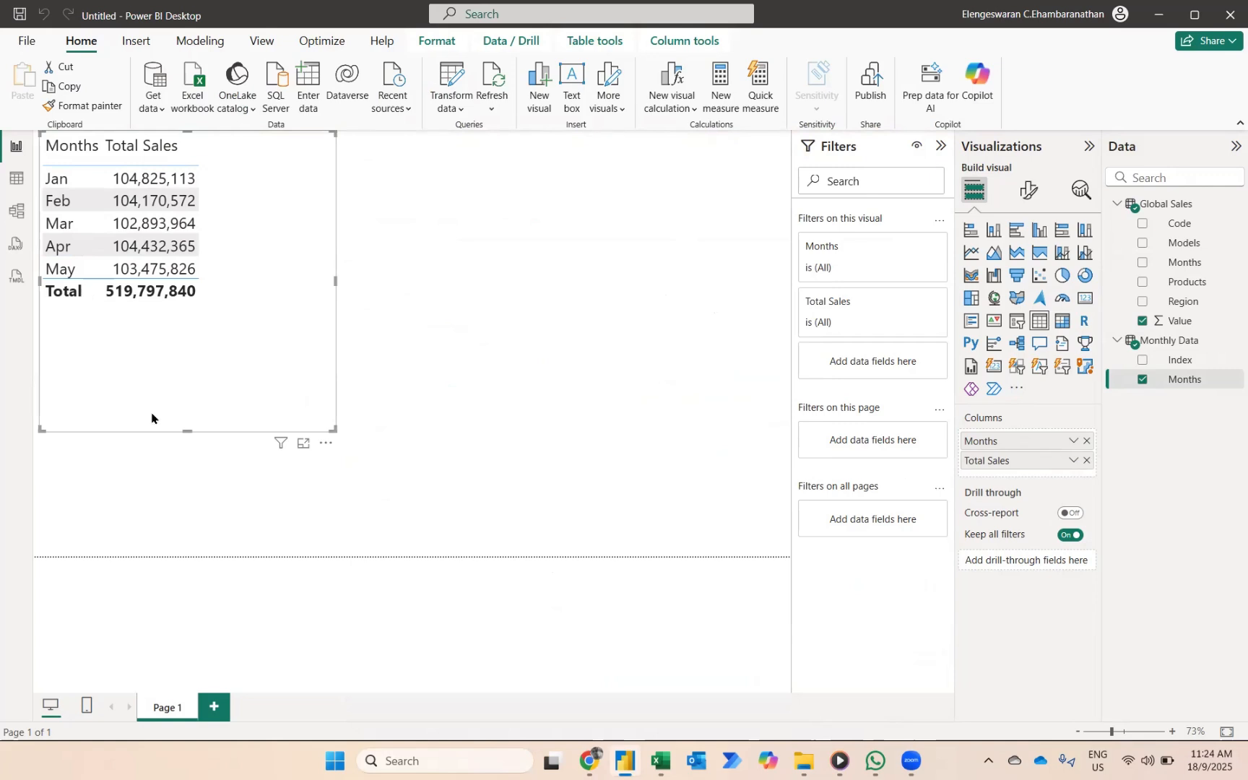
# In the Power Query Editor, change the data source to 6. June Sales Report 2024, then close the editor and apply the changes
pyautogui.click(457, 108)
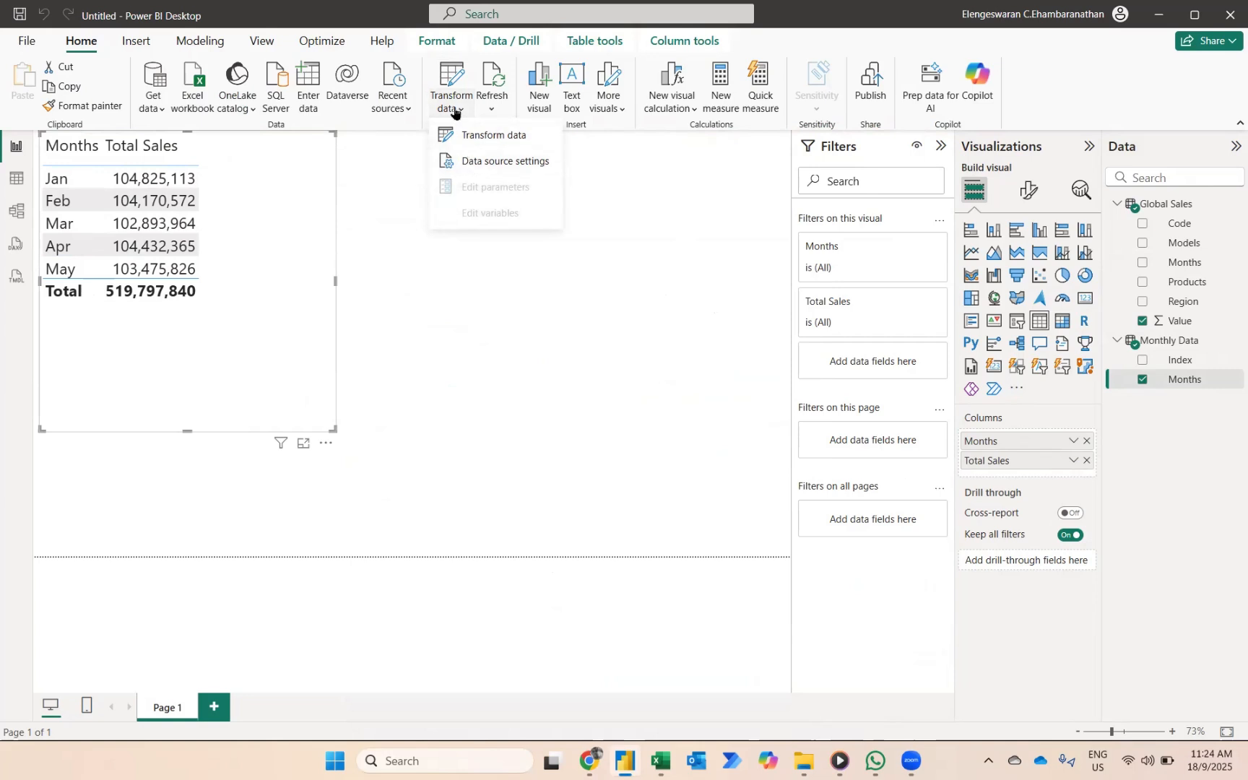
pyautogui.click(453, 109)
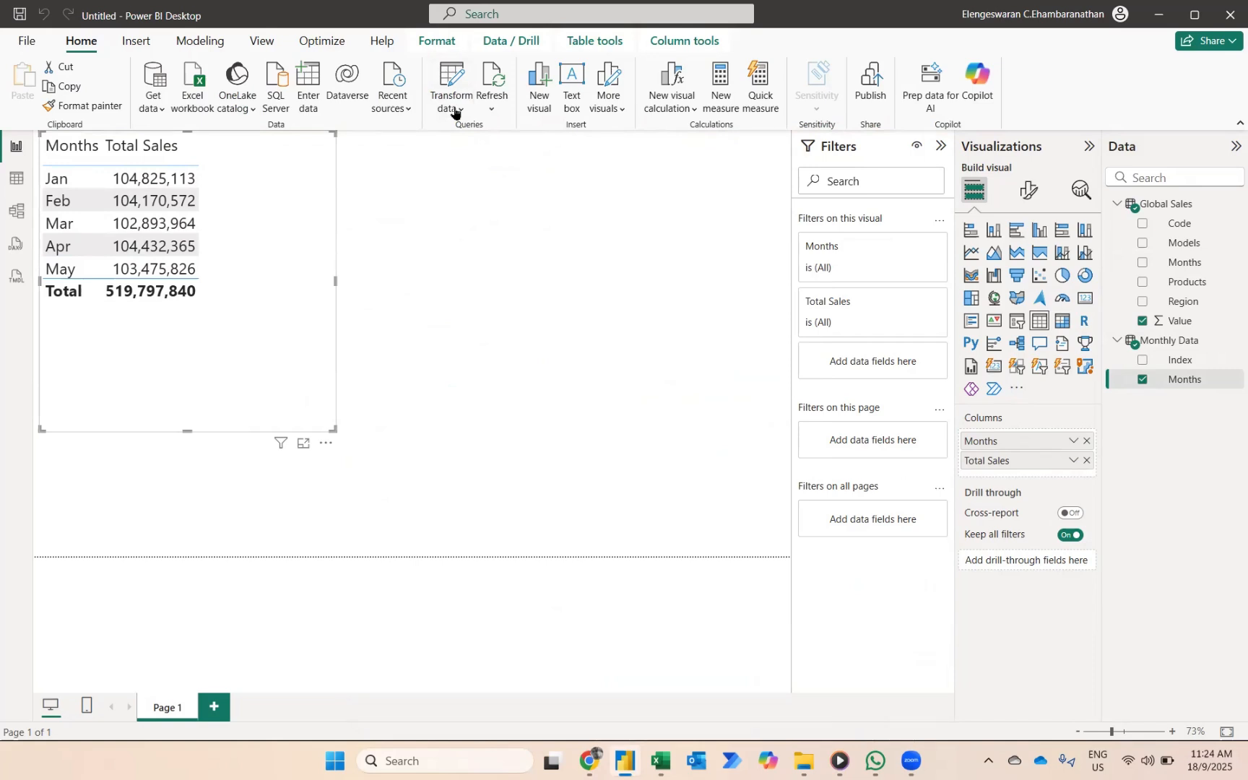
pyautogui.click(455, 74)
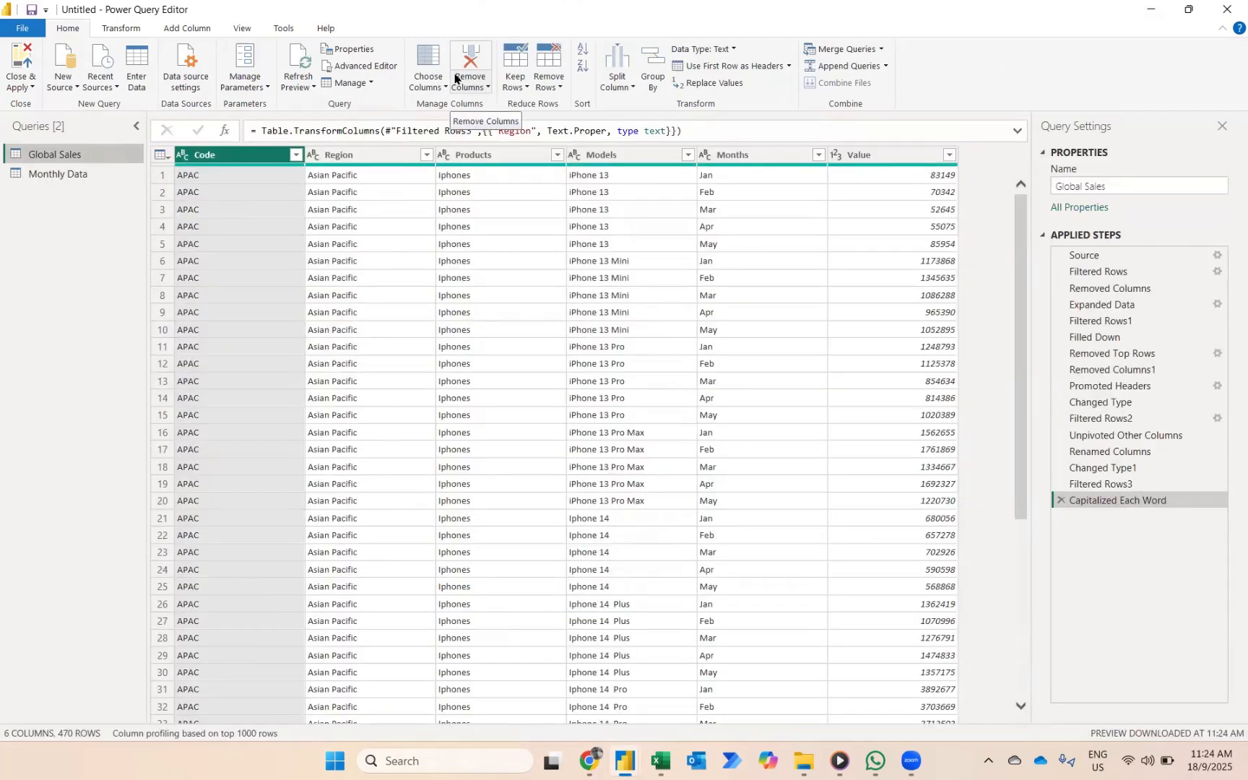
pyautogui.click(181, 54)
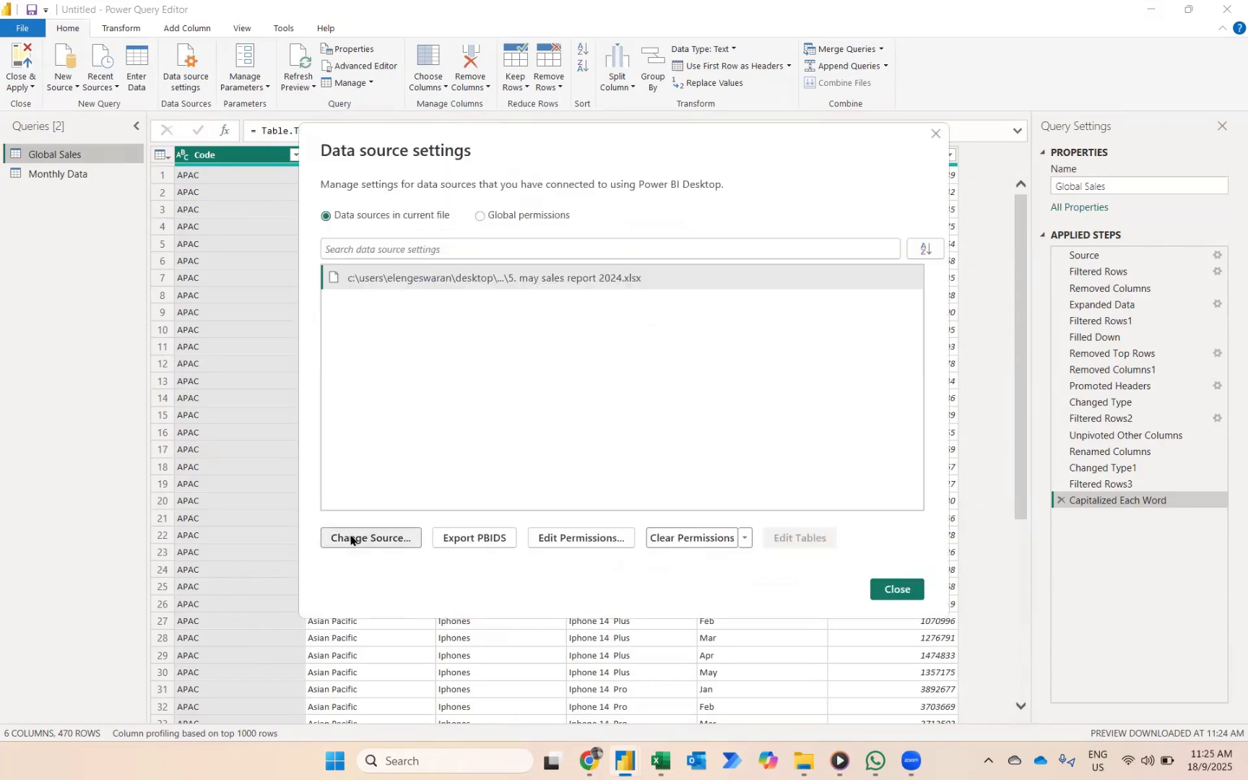
pyautogui.click(351, 538)
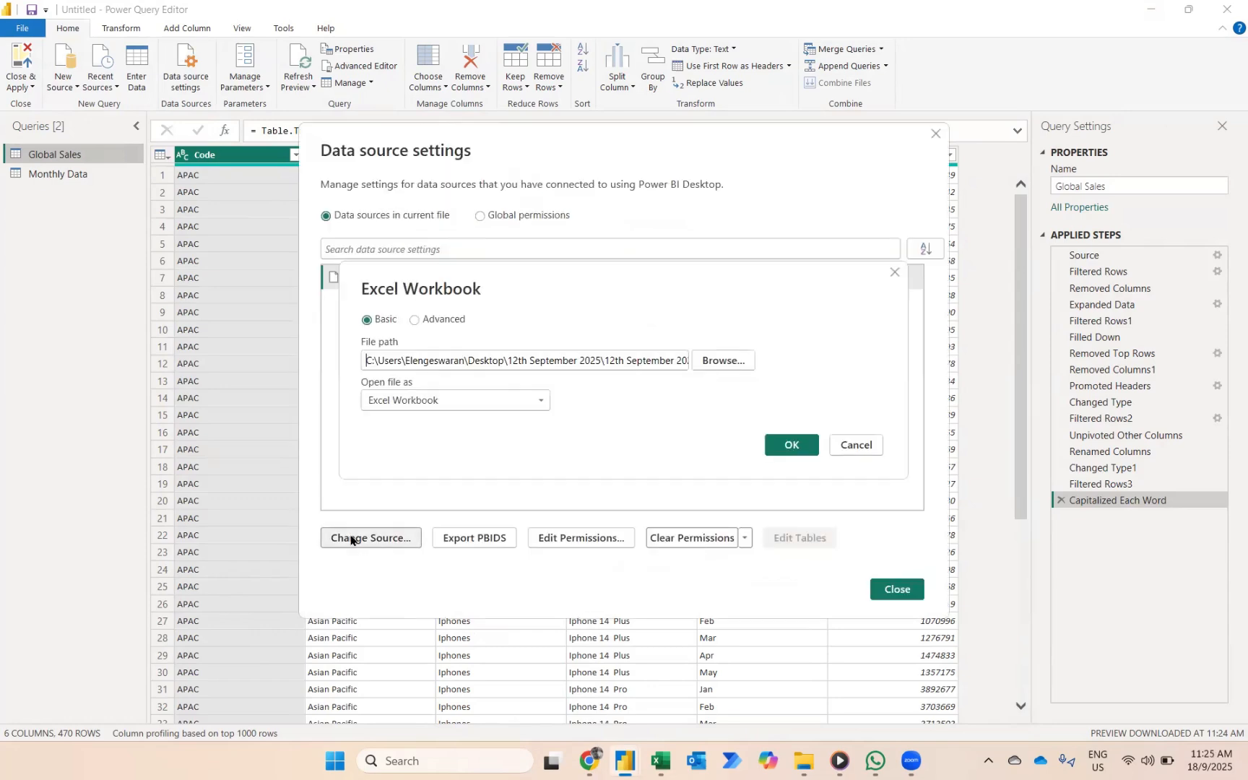
pyautogui.click(737, 358)
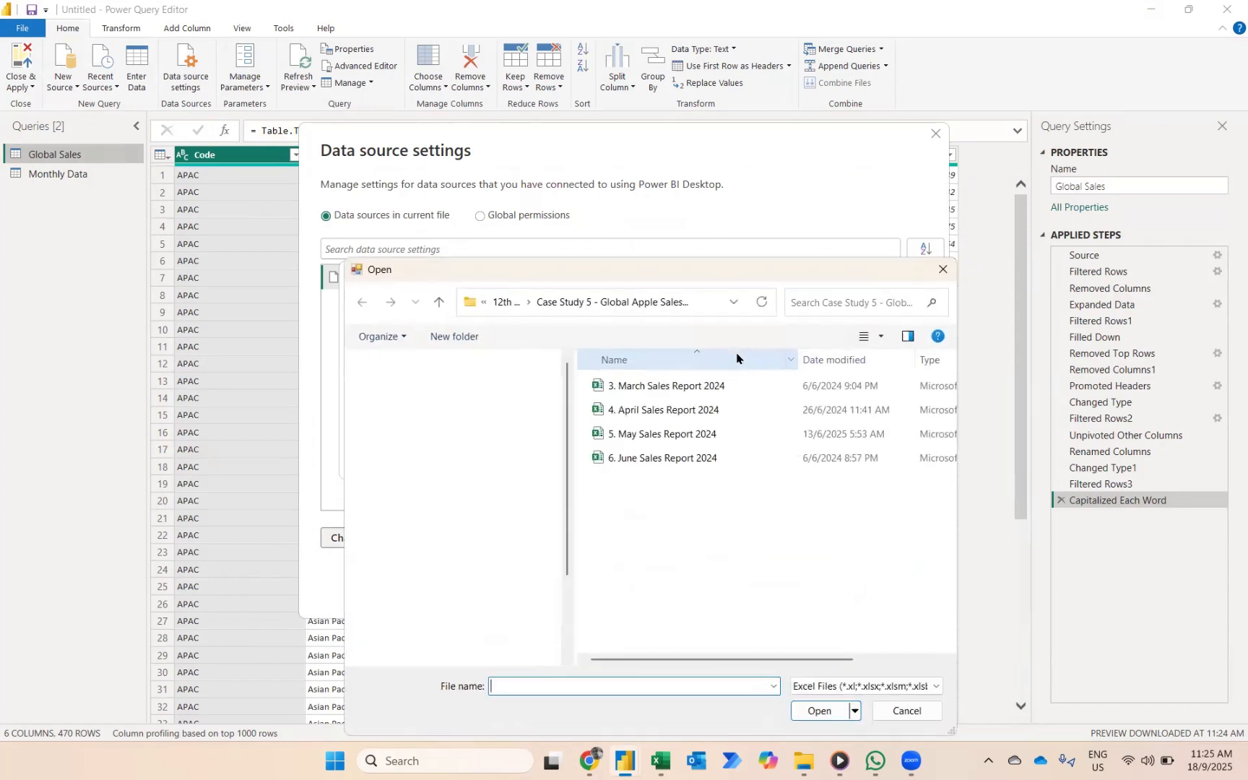
pyautogui.click(649, 458)
pyautogui.click(813, 715)
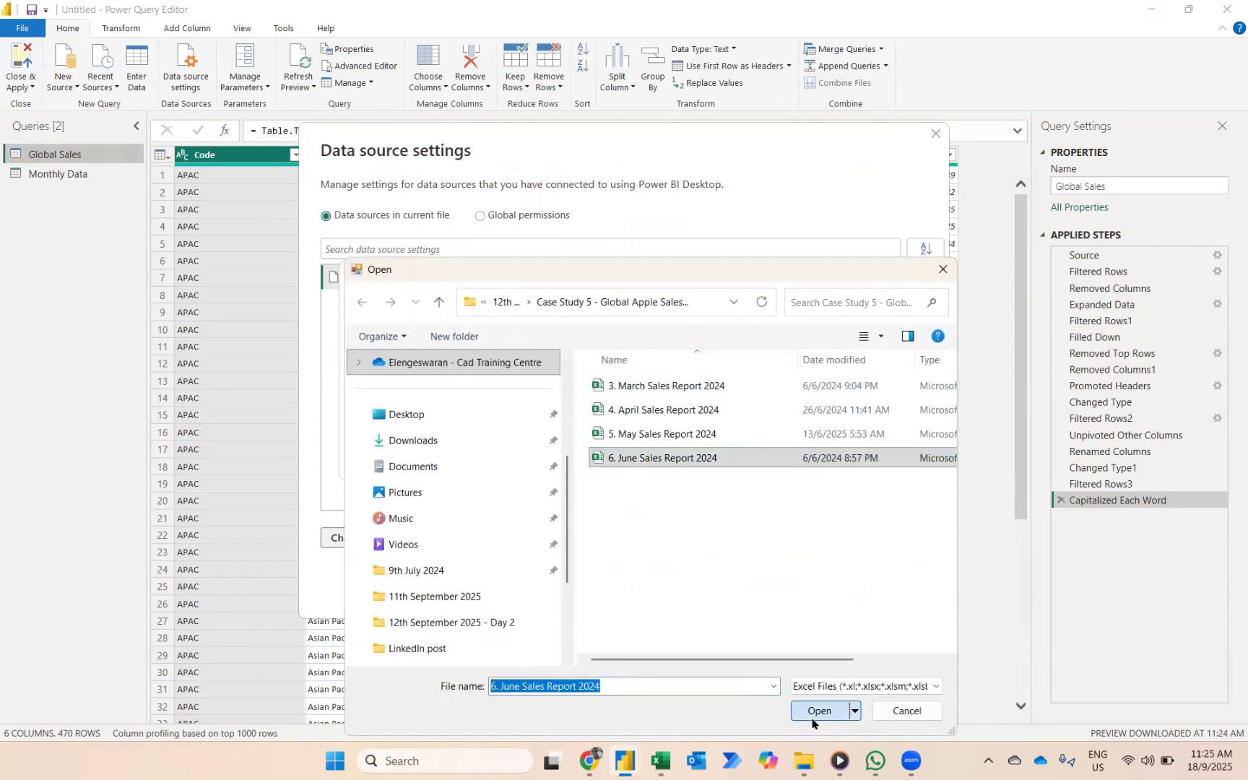
pyautogui.click(791, 445)
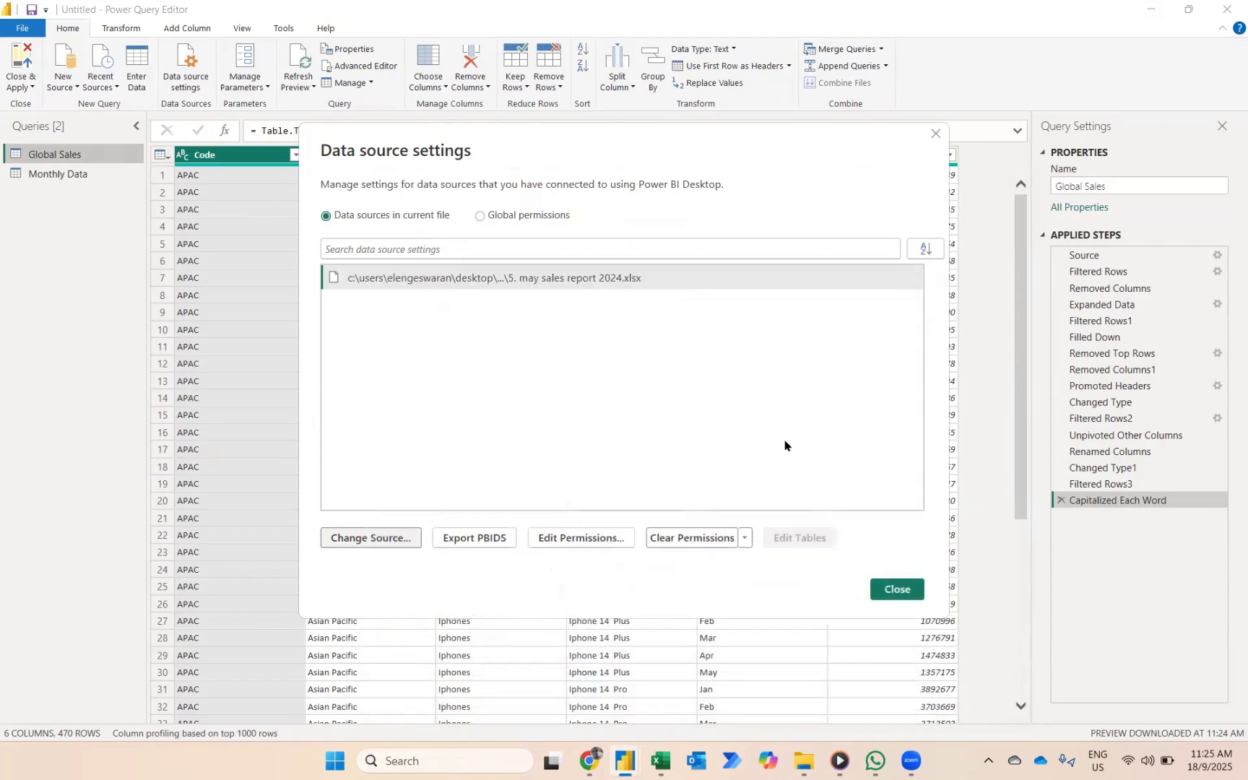
pyautogui.click(899, 590)
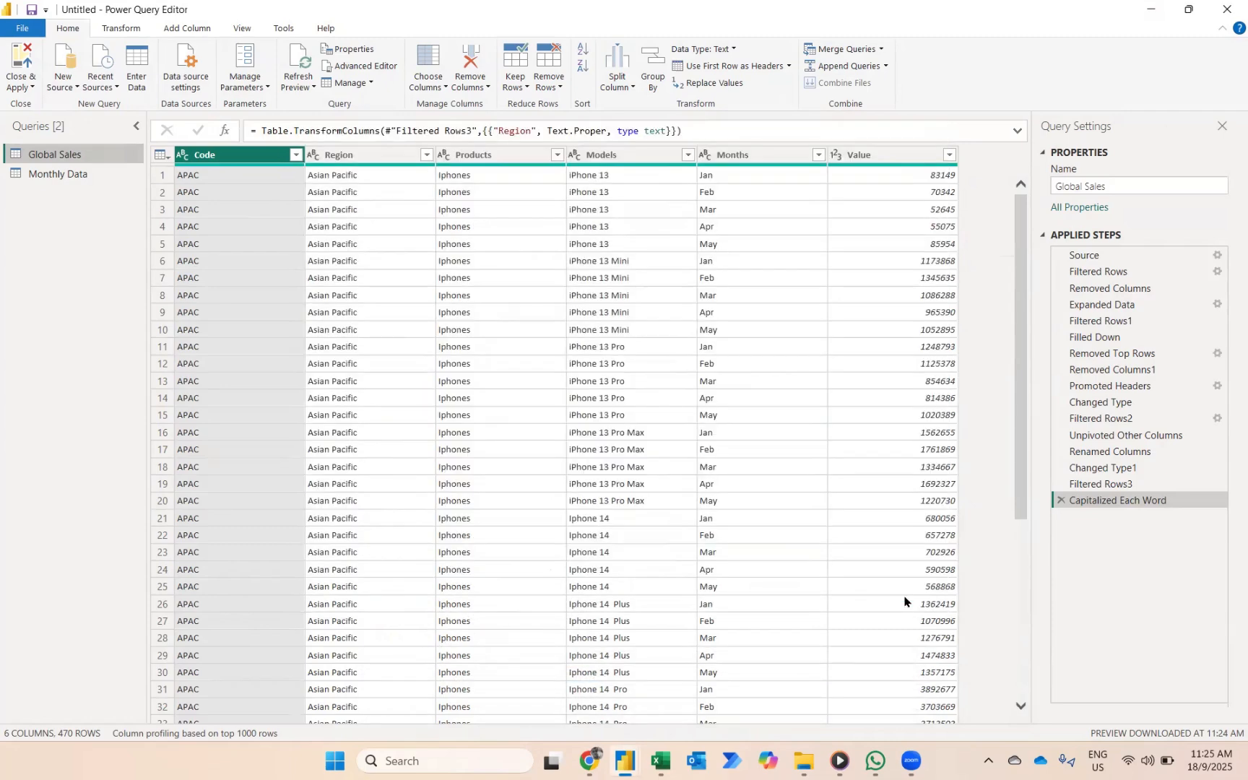
pyautogui.click(20, 57)
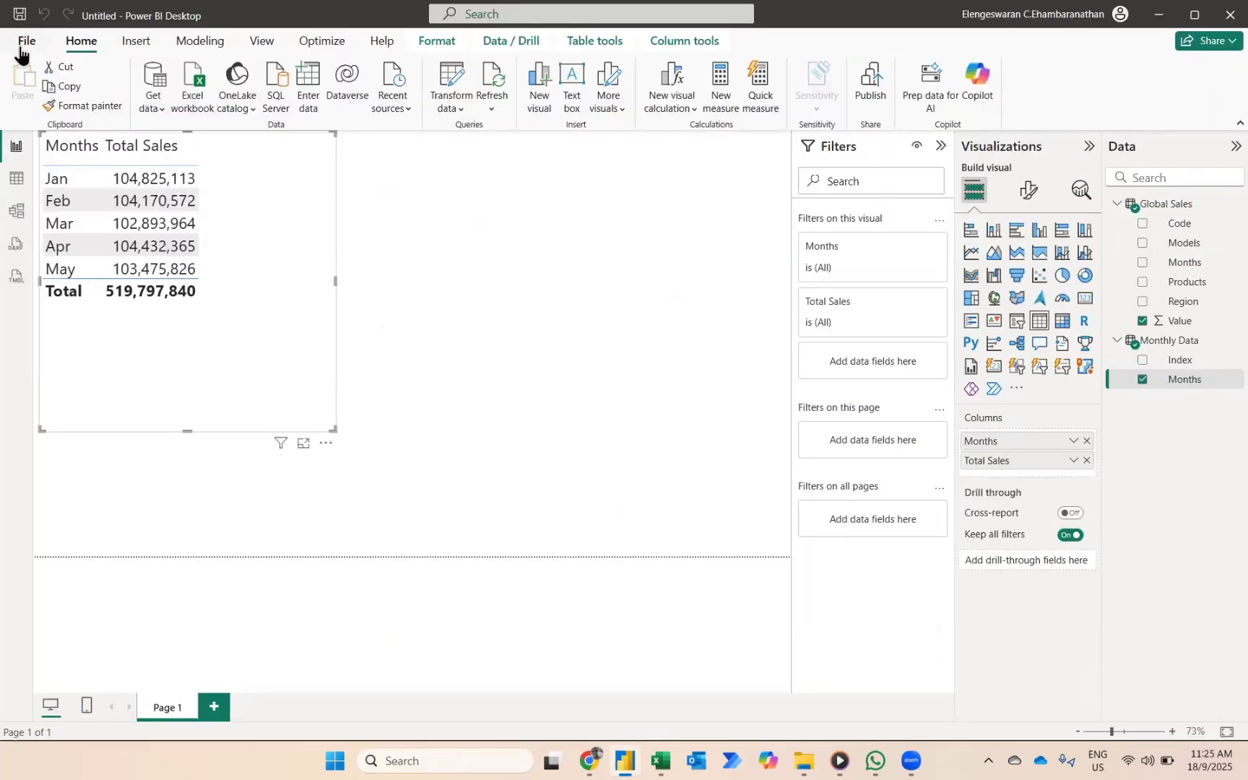